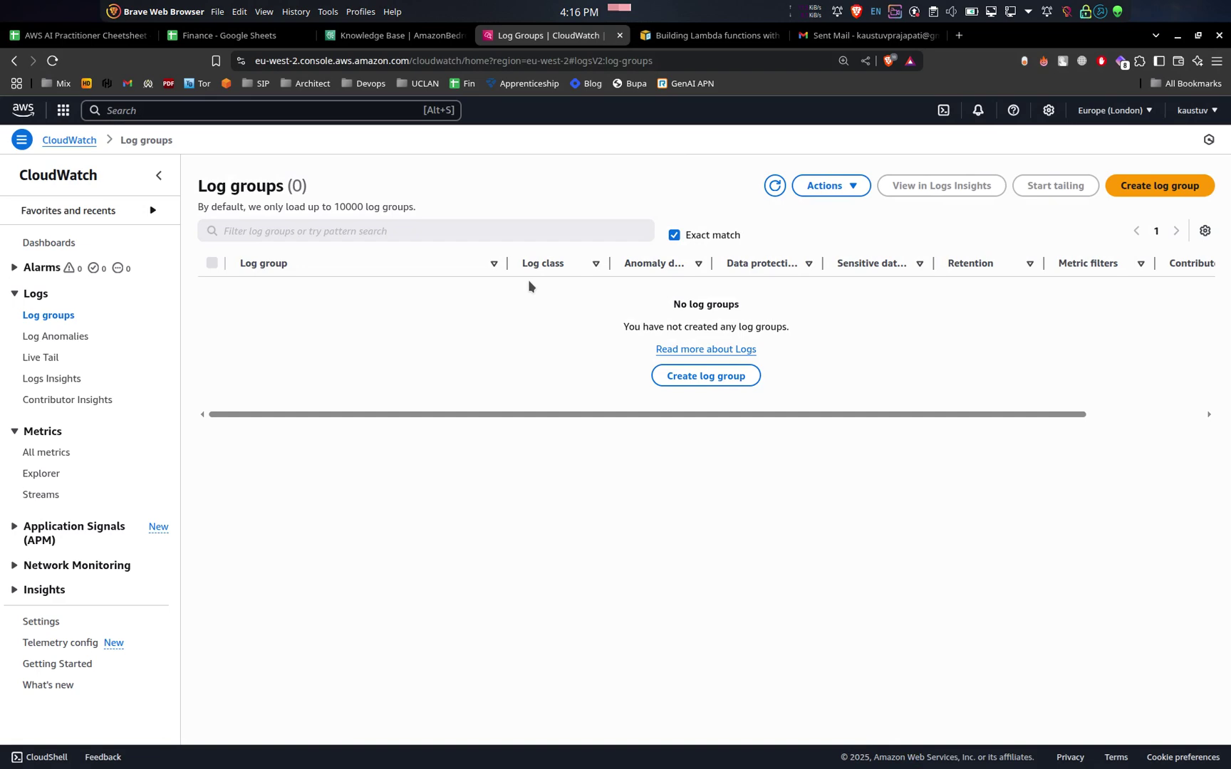
- Search the AWS console for s3 and open the S3 service
{"action": "left_click", "coordinate": [329, 113]}
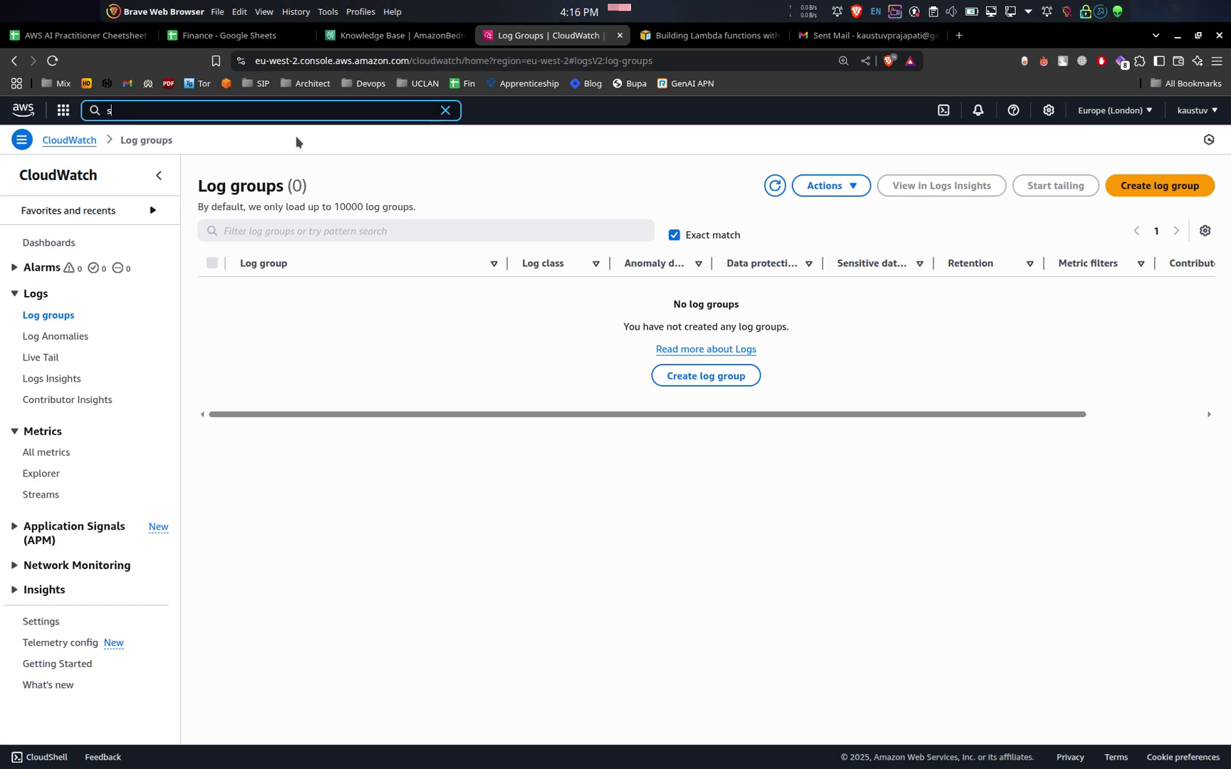
{"action": "type", "text": "s3"}
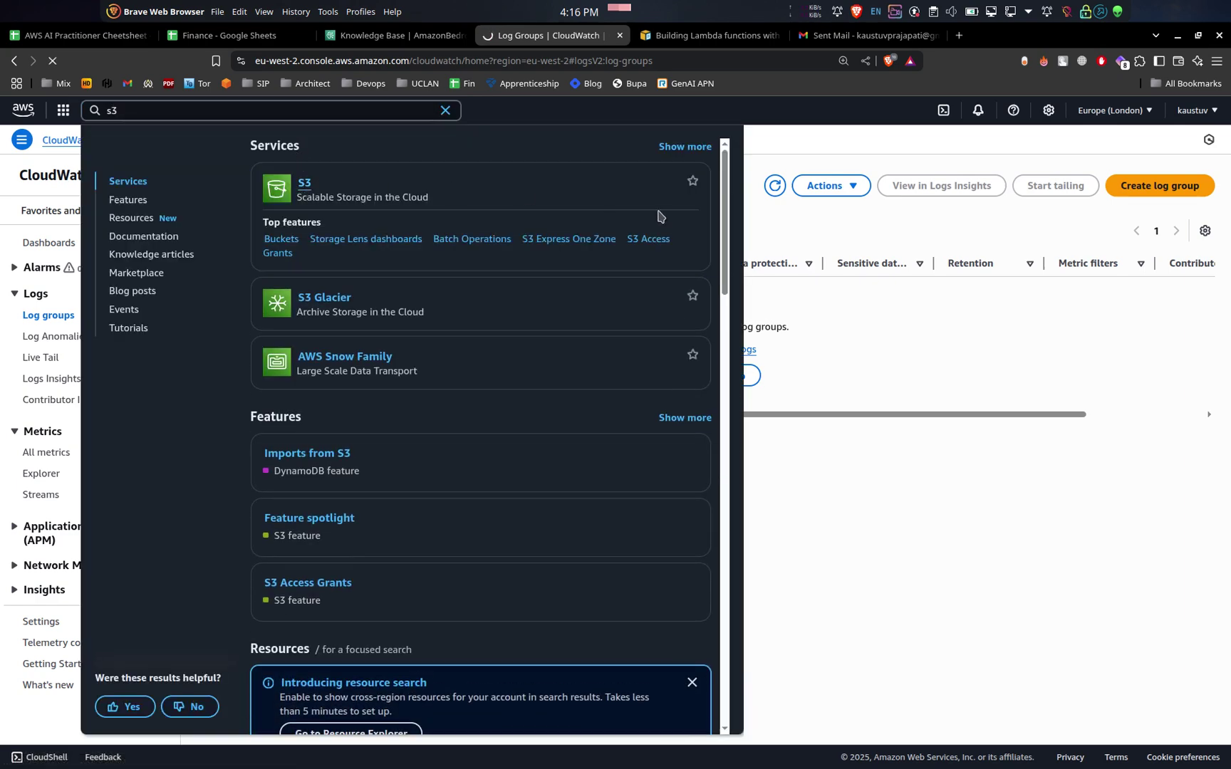
{"action": "left_click", "coordinate": [312, 185]}
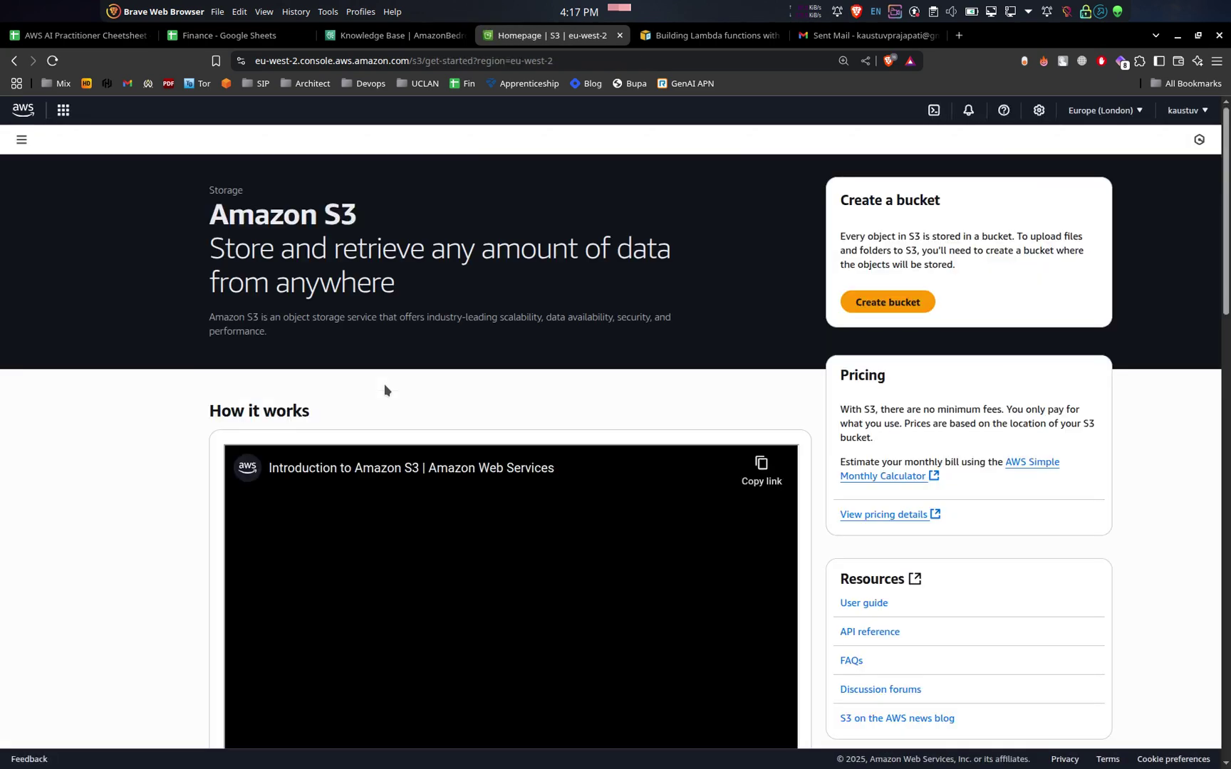
- Create an S3 bucket named my-trigger-bucket-dgcl-123 in Europe (London), keeping all default settings
{"action": "left_click", "coordinate": [886, 301]}
{"action": "left_click", "coordinate": [181, 325]}
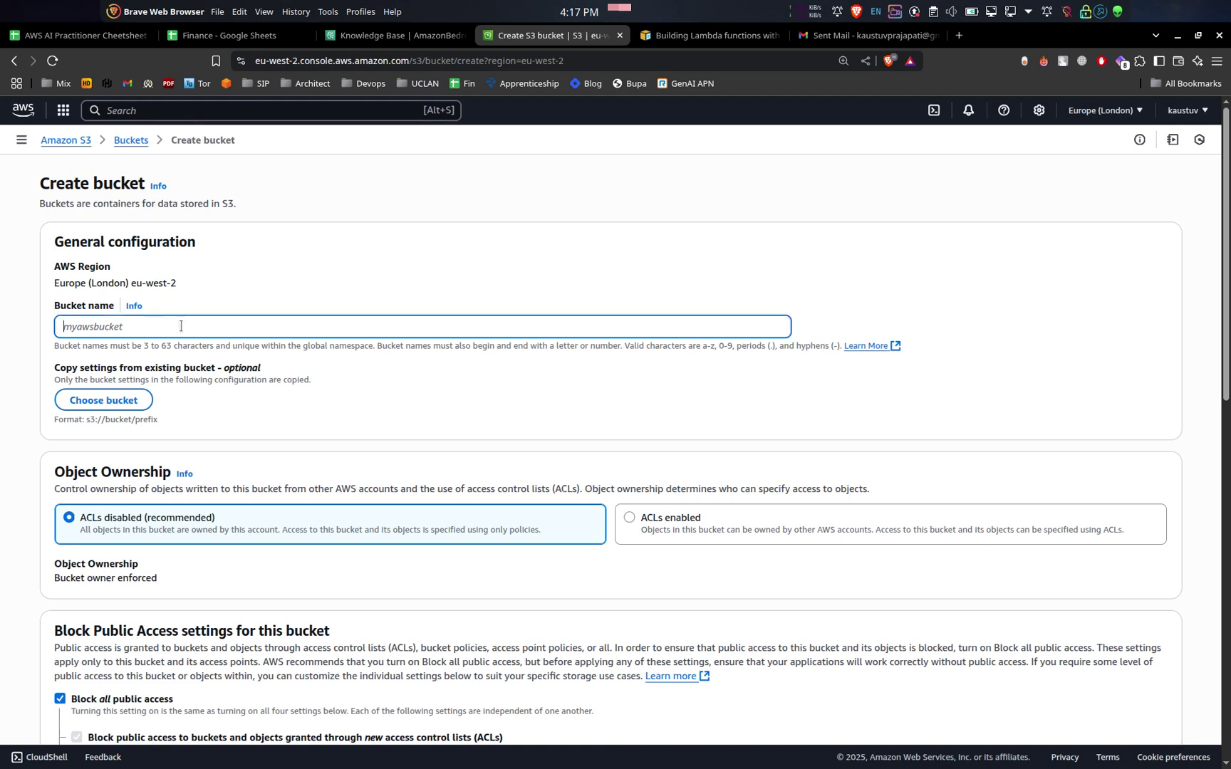
{"action": "type", "text": "my-trigger-bucket-dgcl-123"}
{"action": "scroll", "coordinate": [455, 384], "scroll_direction": "down", "scroll_amount": 2}
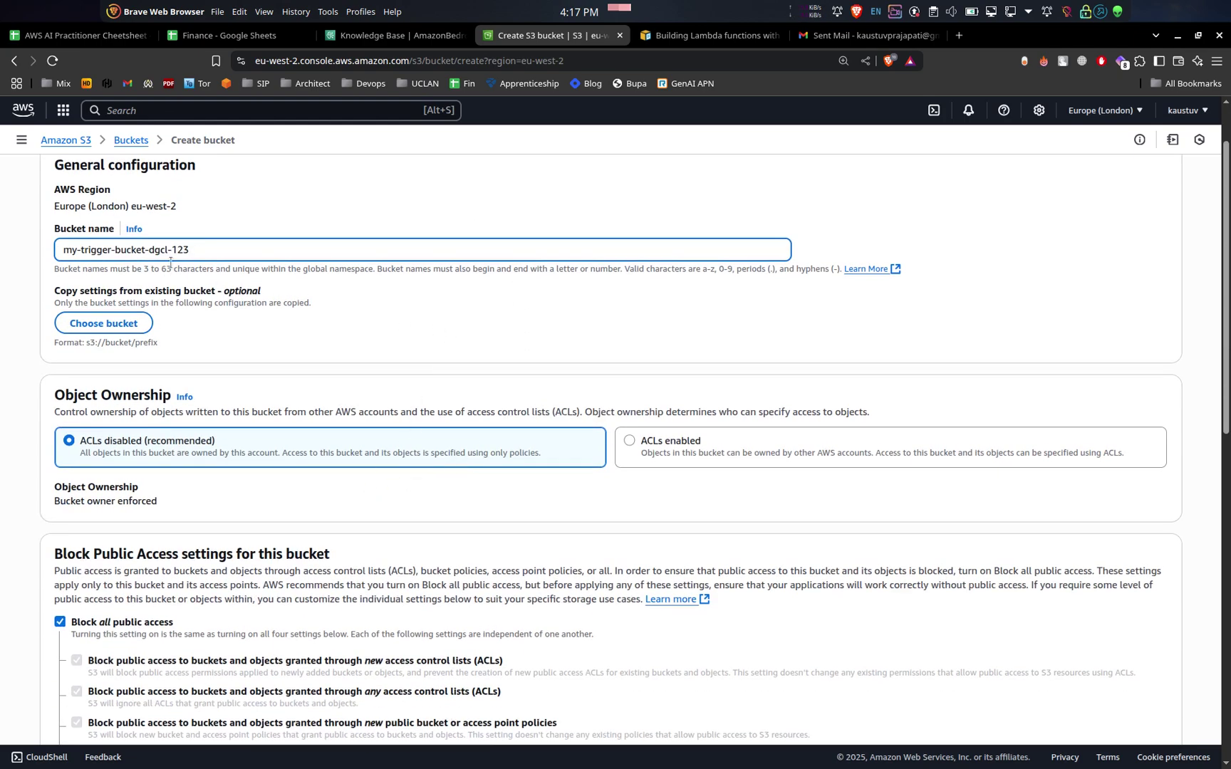
{"action": "scroll", "coordinate": [346, 399], "scroll_direction": "down", "scroll_amount": 10}
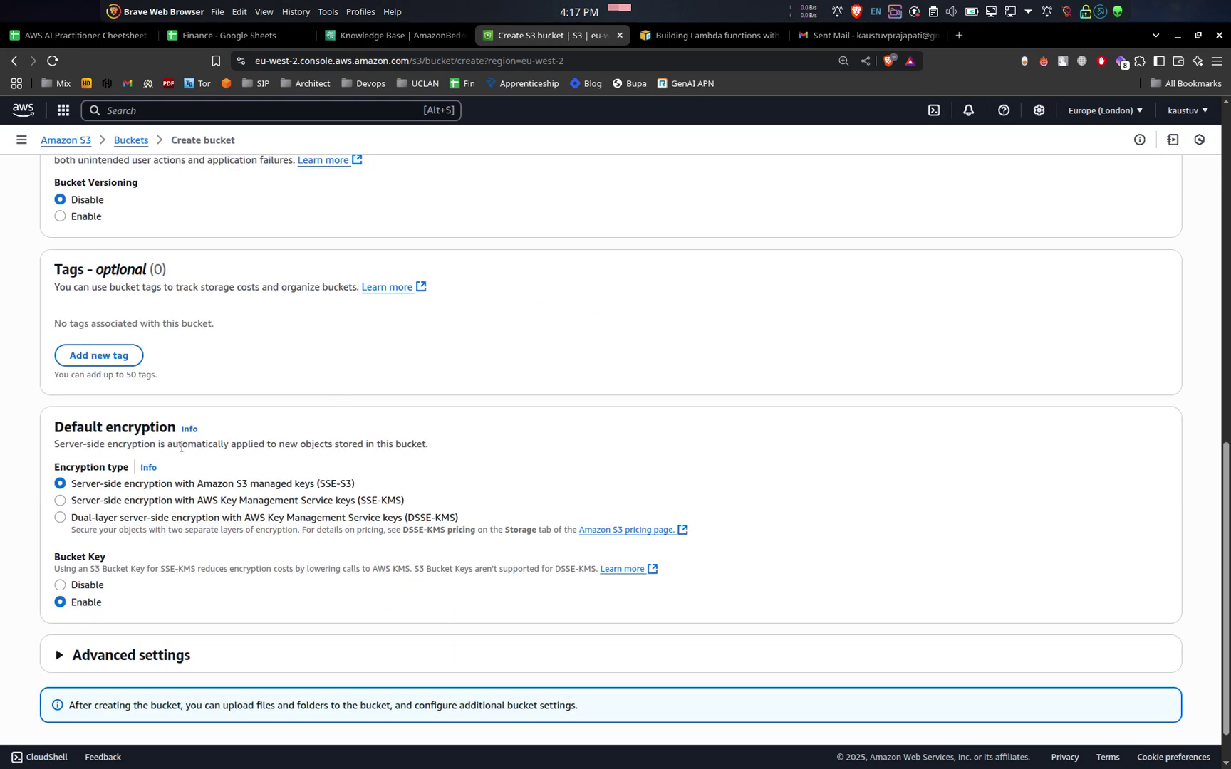
{"action": "scroll", "coordinate": [221, 380], "scroll_direction": "up", "scroll_amount": 3}
{"action": "scroll", "coordinate": [253, 497], "scroll_direction": "down", "scroll_amount": 4}
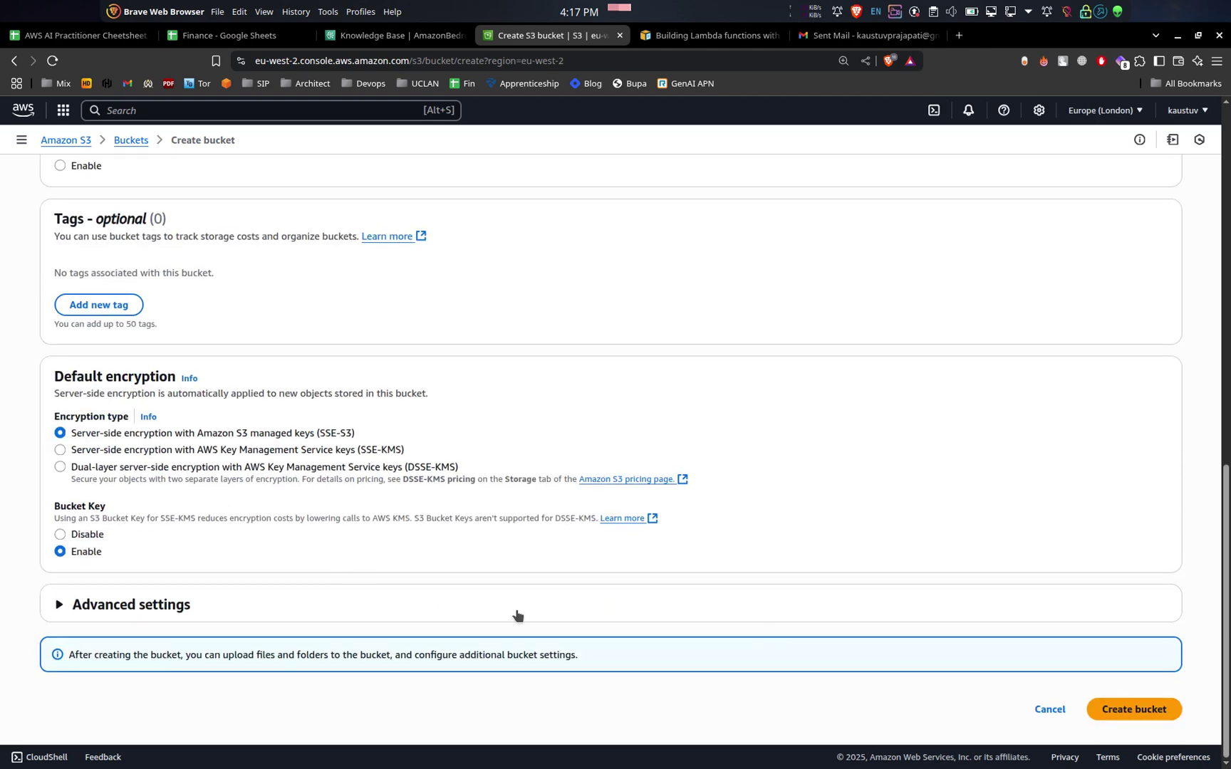
{"action": "left_click", "coordinate": [1132, 709]}
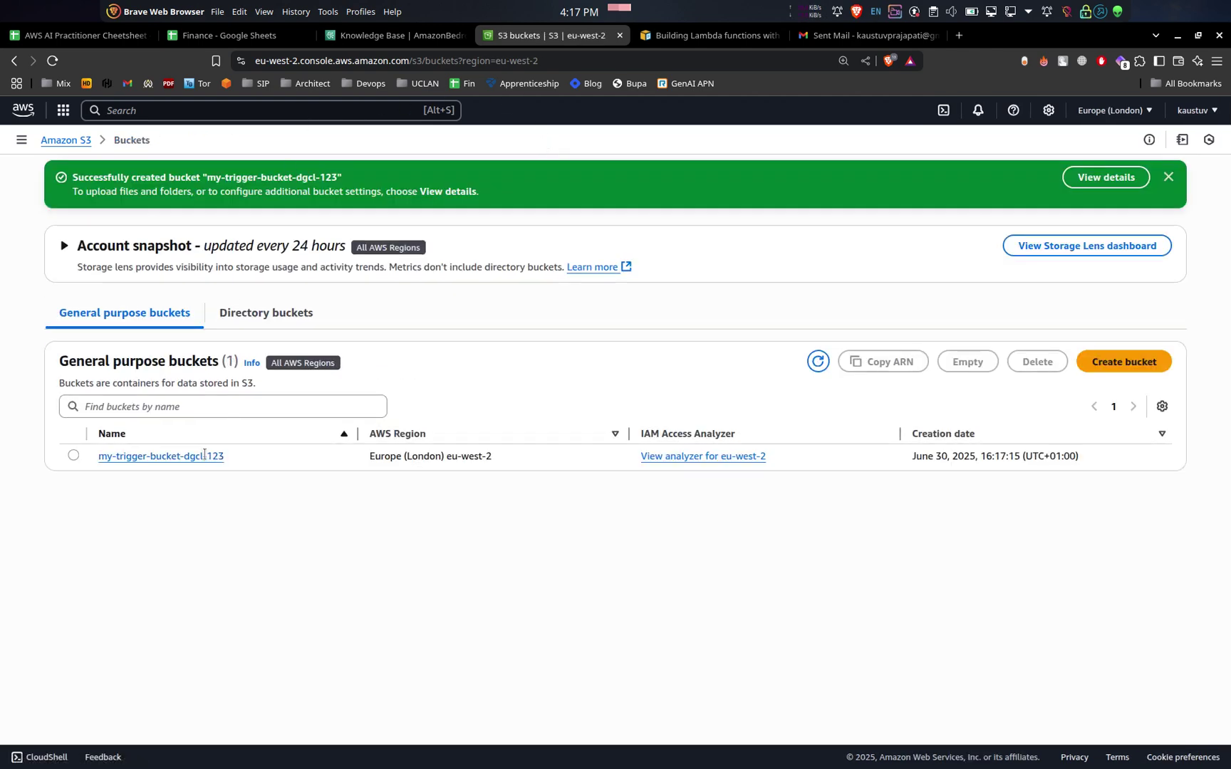
- Open the my-trigger-bucket-dgcl-123 bucket, and open the Lambda service in a separate browser tab
{"action": "left_click", "coordinate": [204, 454]}
{"action": "left_click", "coordinate": [277, 108]}
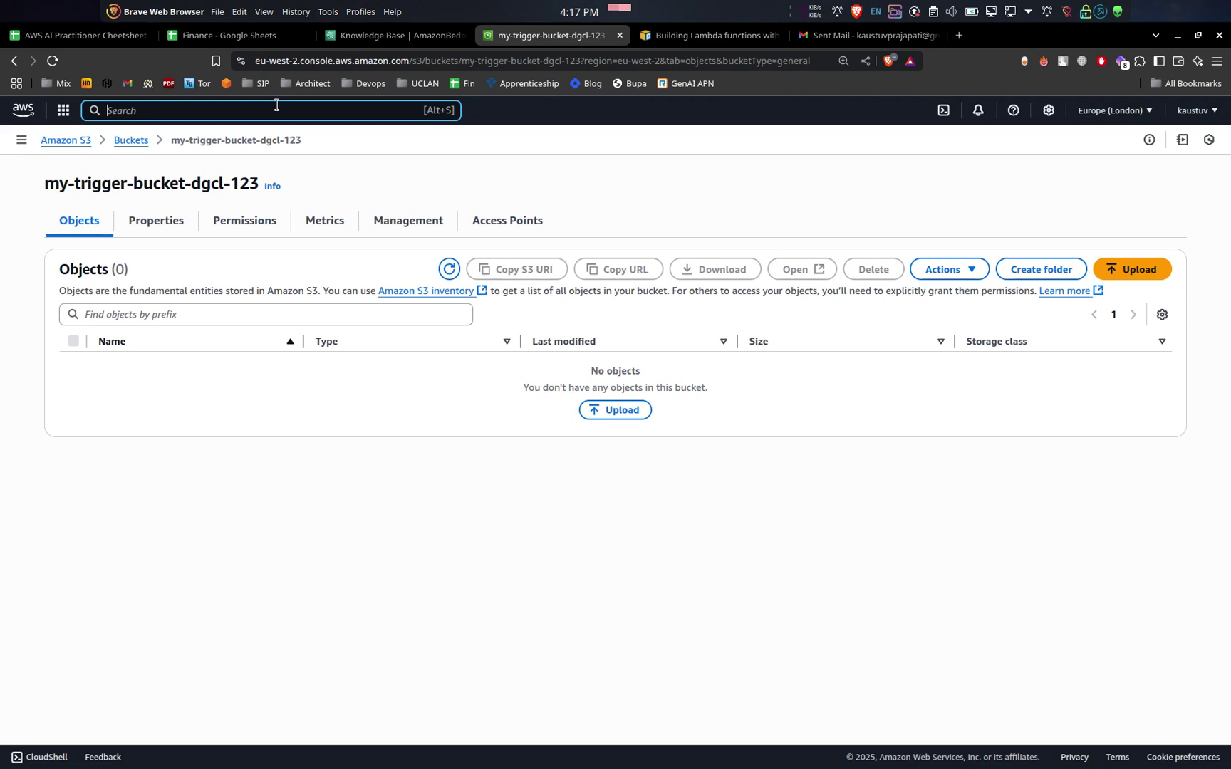
{"action": "type", "text": "lambda"}
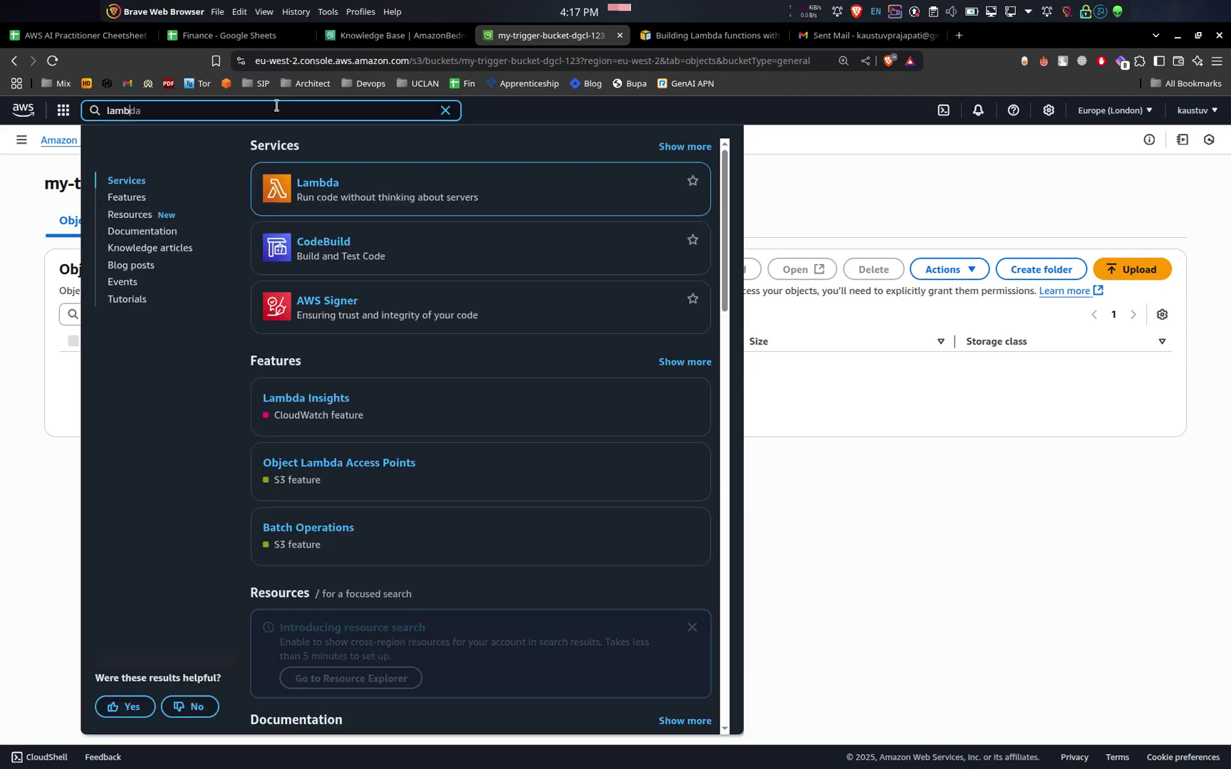
{"action": "left_click", "coordinate": [304, 183], "text": "ctrl"}
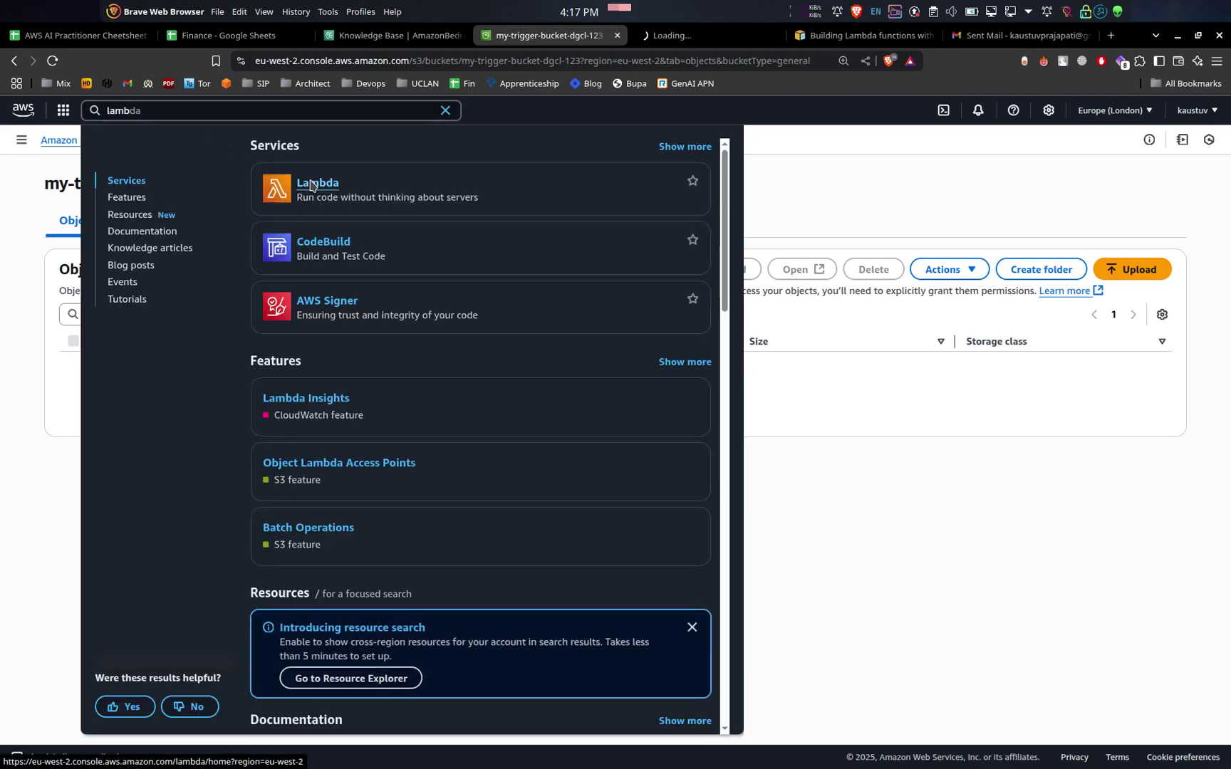
{"action": "left_click", "coordinate": [689, 33]}
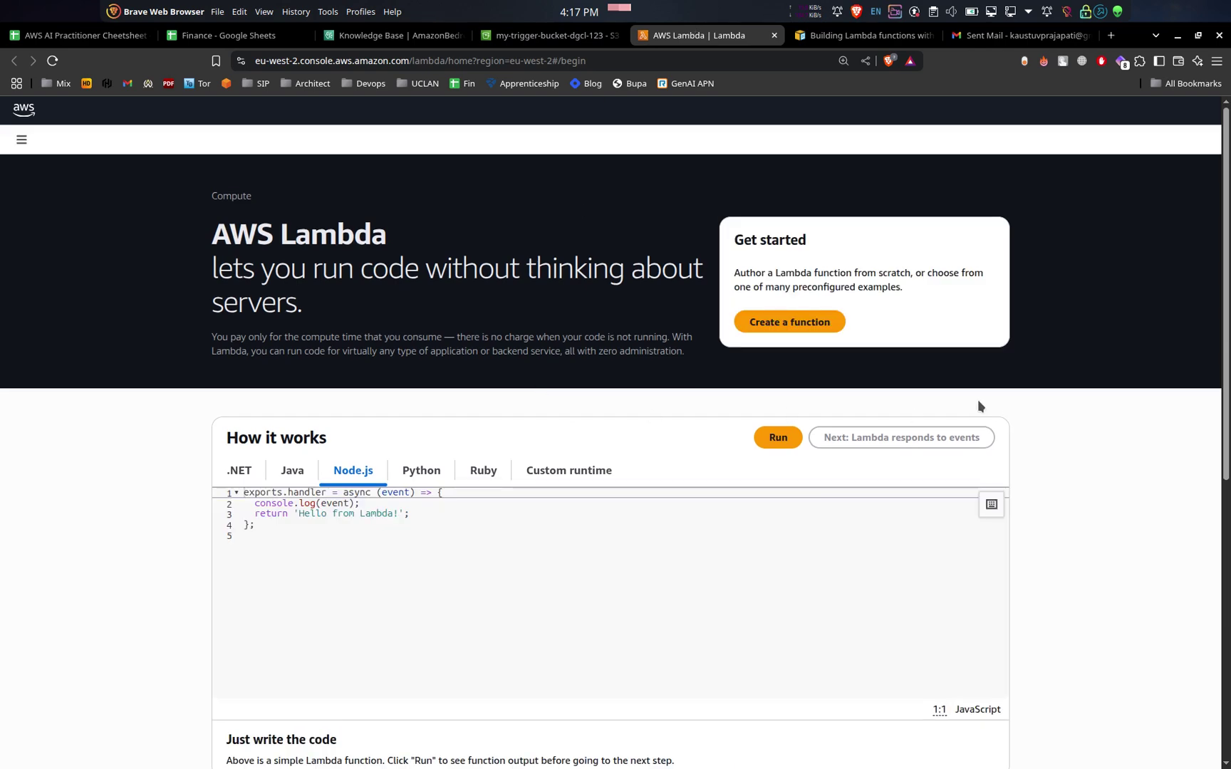
- Start a Lambda function authored from scratch and name it MyS3TriggerFunction
{"action": "left_click", "coordinate": [832, 331]}
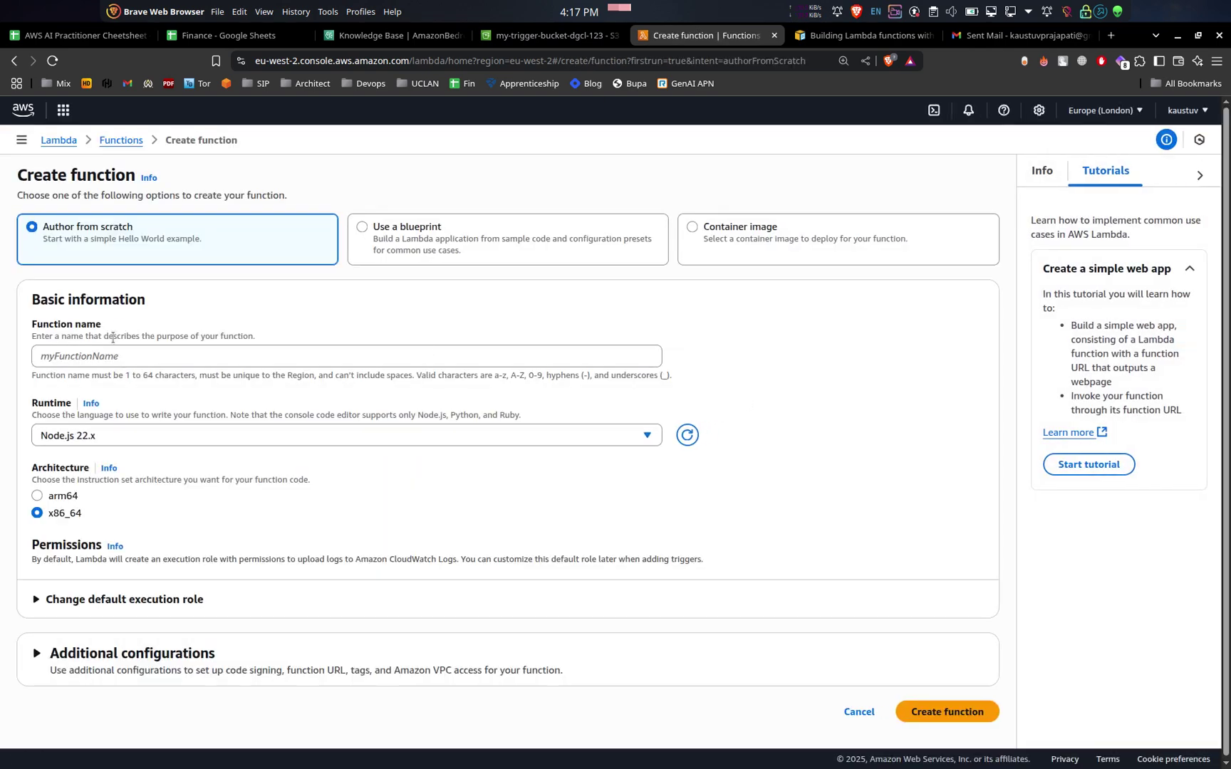
{"action": "left_click", "coordinate": [114, 355]}
{"action": "left_click", "coordinate": [141, 391]}
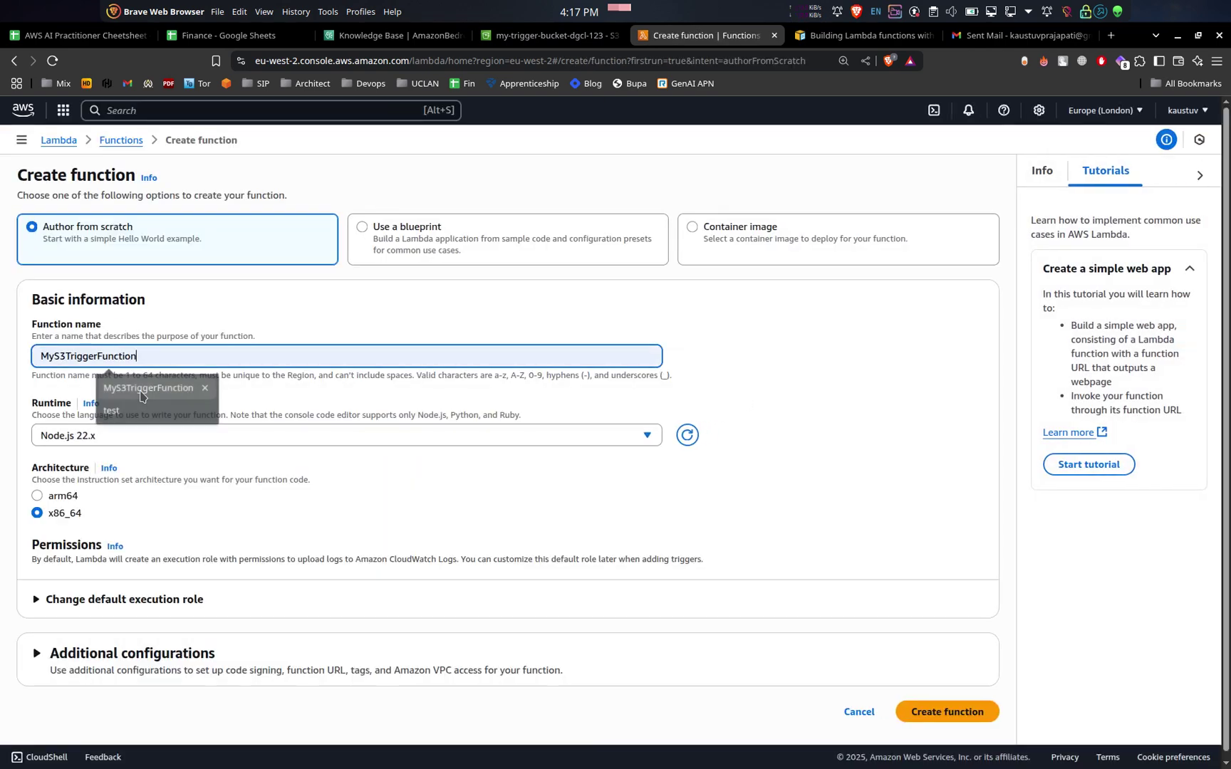
- Choose the Node.js 22.x runtime, keep the x86_64 architecture, and create the function
{"action": "left_click", "coordinate": [107, 438]}
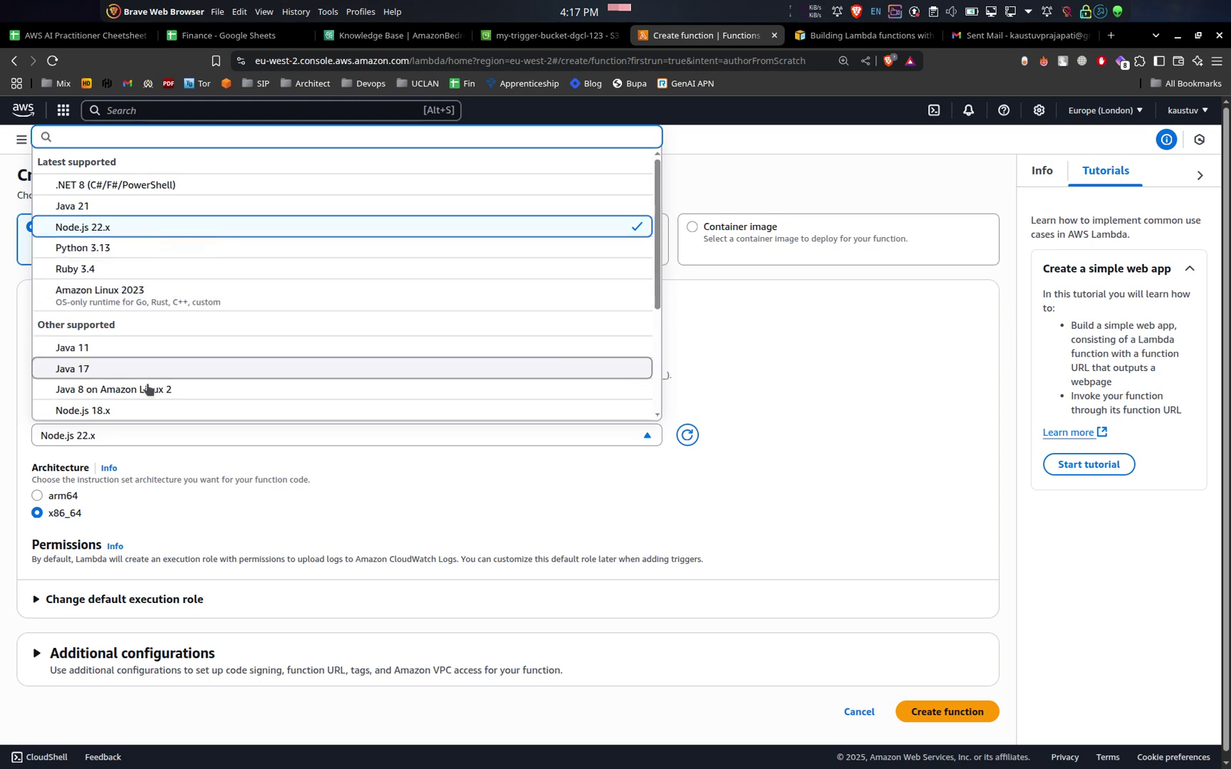
{"action": "scroll", "coordinate": [148, 370], "scroll_direction": "down", "scroll_amount": 3}
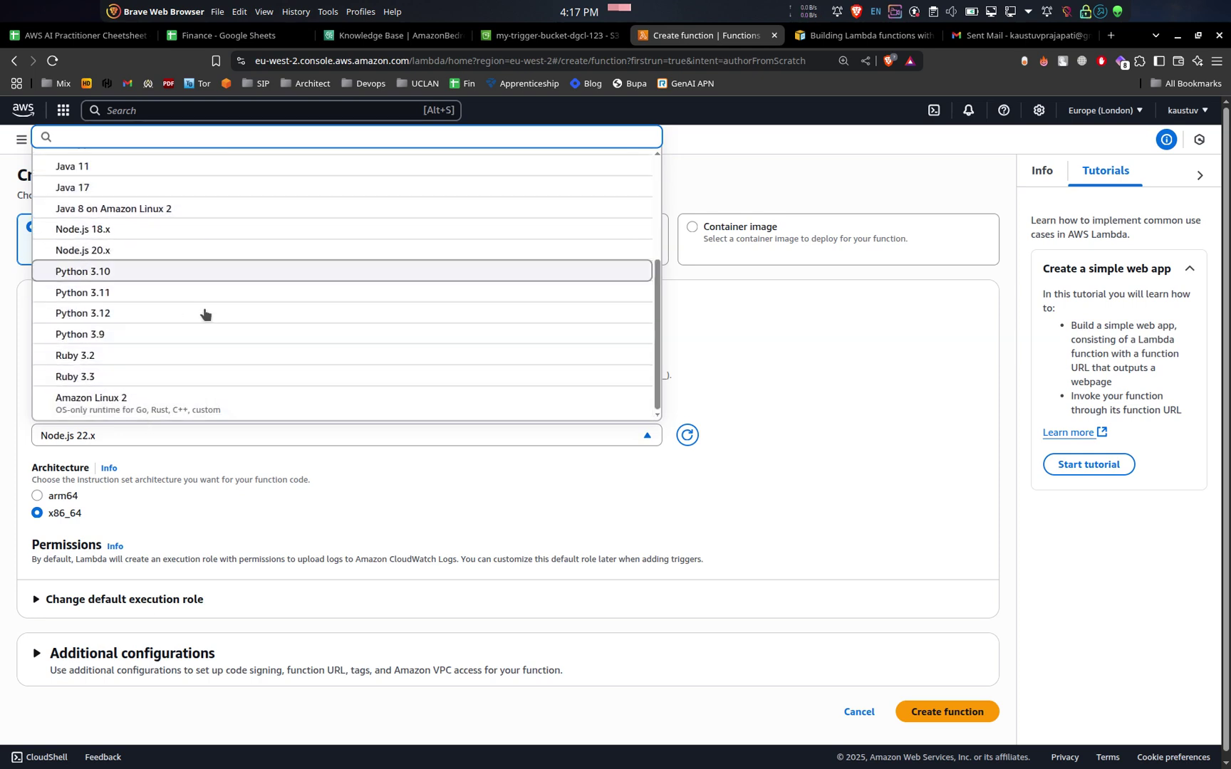
{"action": "scroll", "coordinate": [203, 313], "scroll_direction": "up", "scroll_amount": 3}
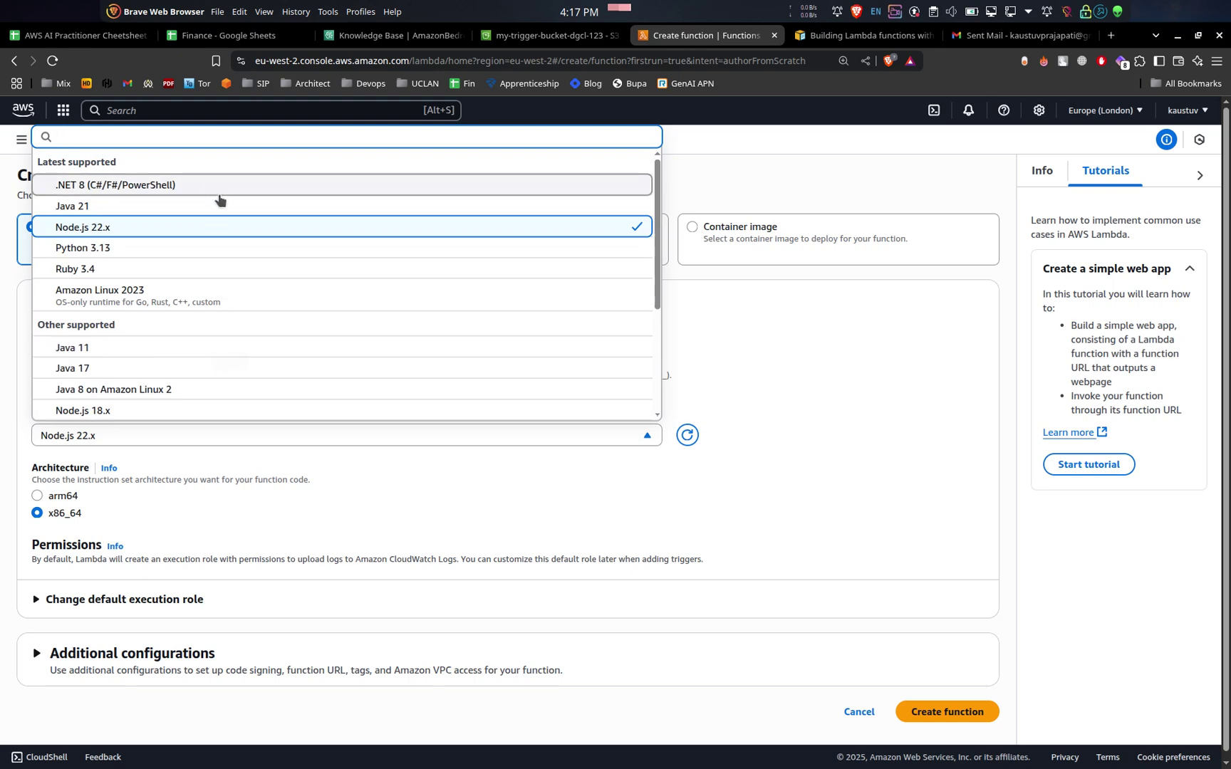
{"action": "scroll", "coordinate": [212, 335], "scroll_direction": "down", "scroll_amount": 2}
{"action": "scroll", "coordinate": [212, 333], "scroll_direction": "down", "scroll_amount": 2}
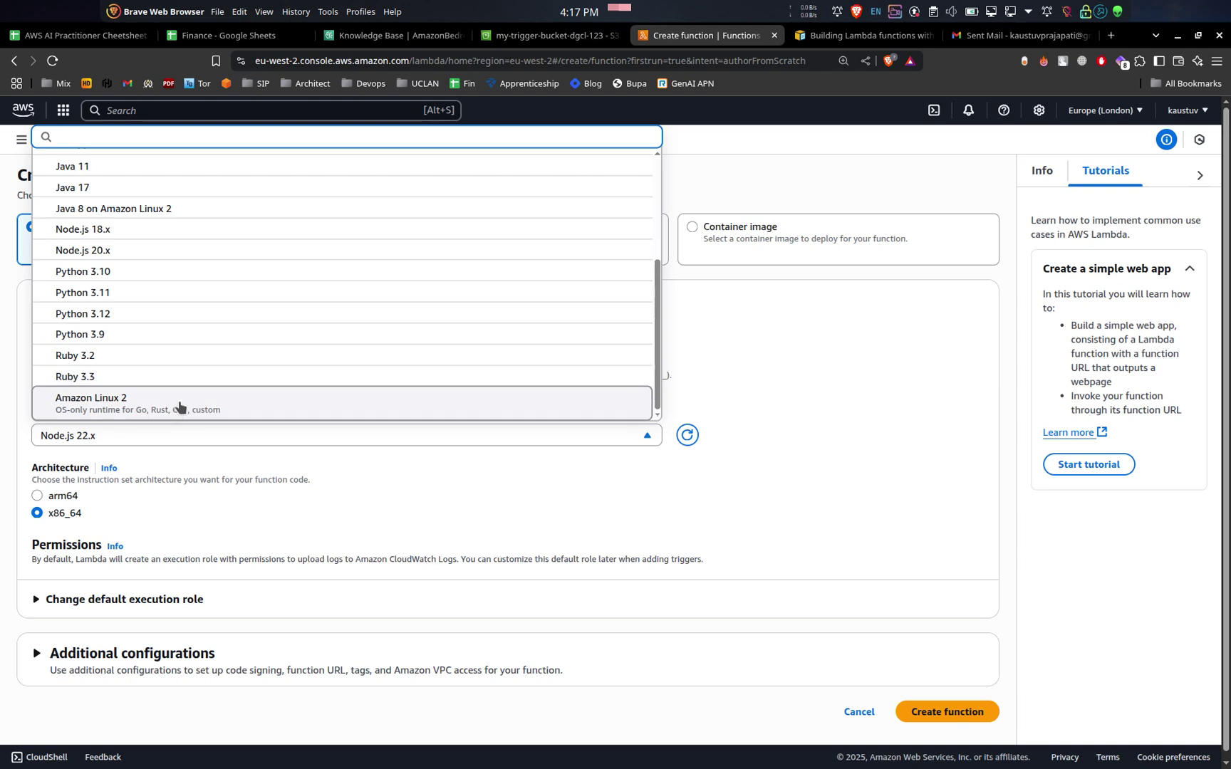
{"action": "scroll", "coordinate": [138, 352], "scroll_direction": "up", "scroll_amount": 4}
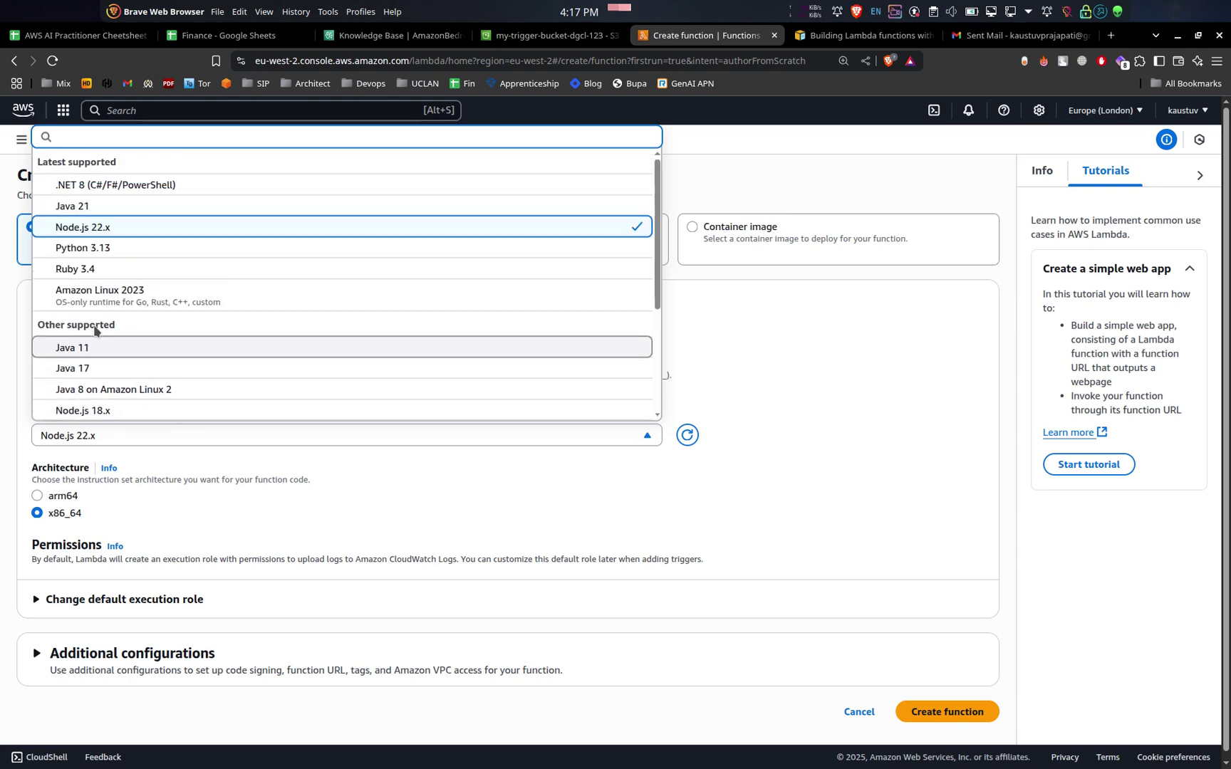
{"action": "left_click", "coordinate": [114, 228]}
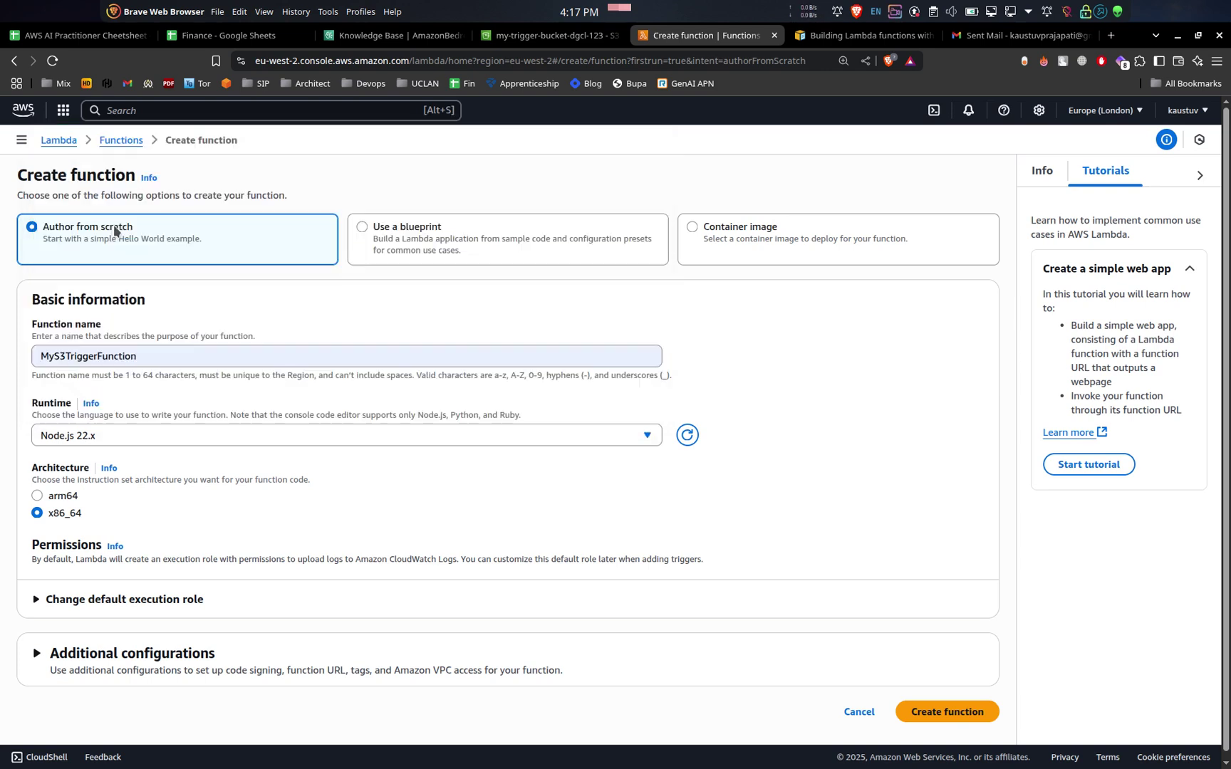
{"action": "scroll", "coordinate": [203, 470], "scroll_direction": "down", "scroll_amount": 1}
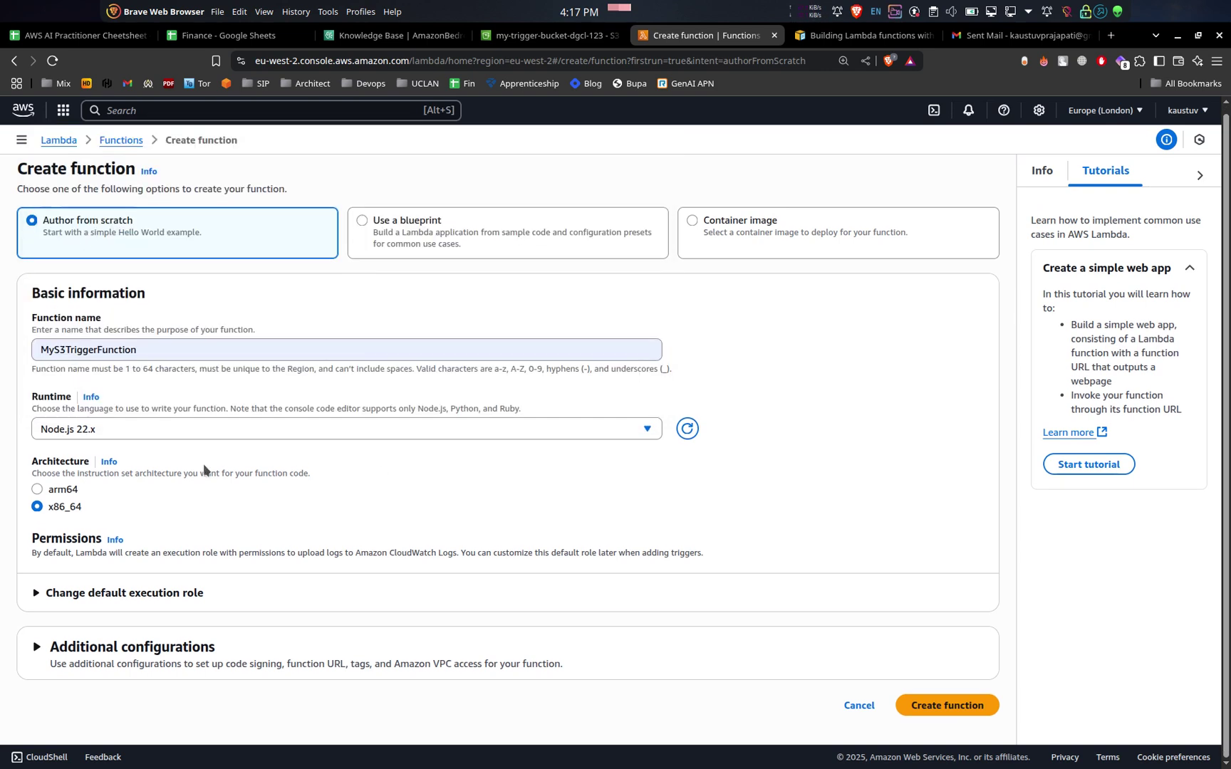
{"action": "left_click", "coordinate": [975, 716]}
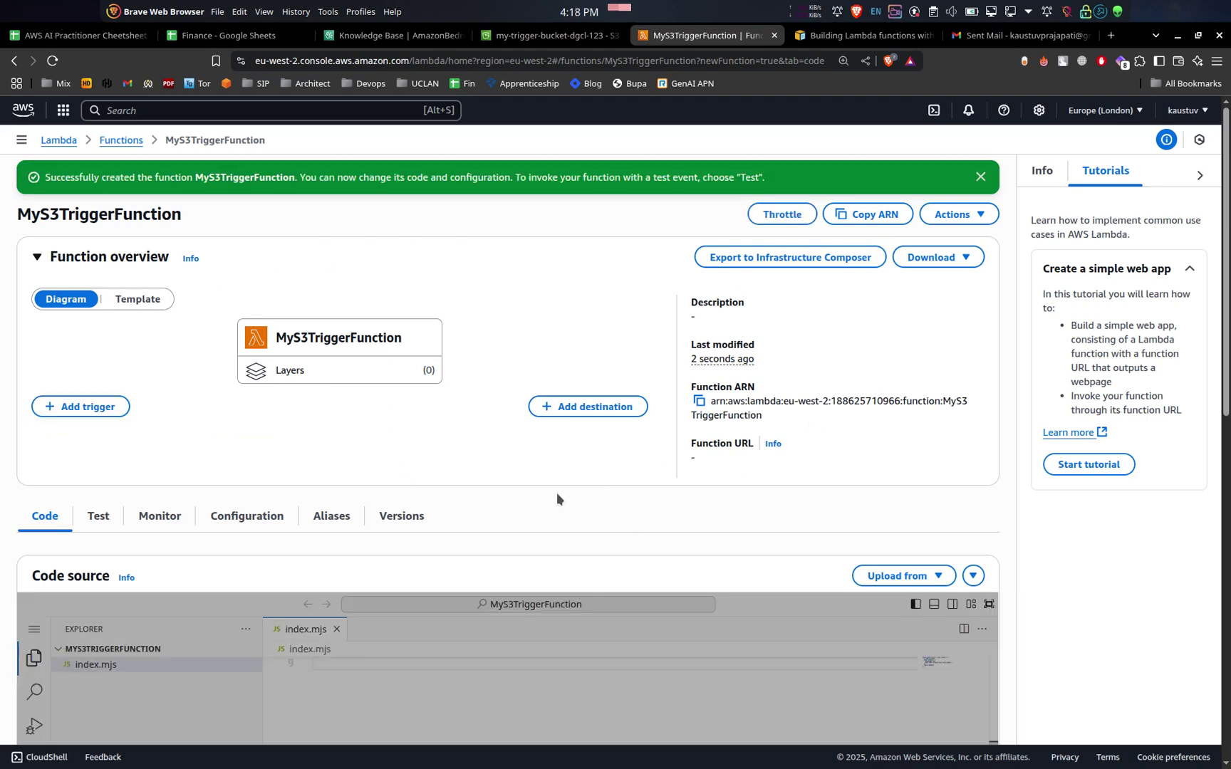
- Dismiss the function creation notice and accept loading the latest deployed code into the editor
{"action": "left_click", "coordinate": [979, 180]}
{"action": "scroll", "coordinate": [523, 500], "scroll_direction": "down", "scroll_amount": 4}
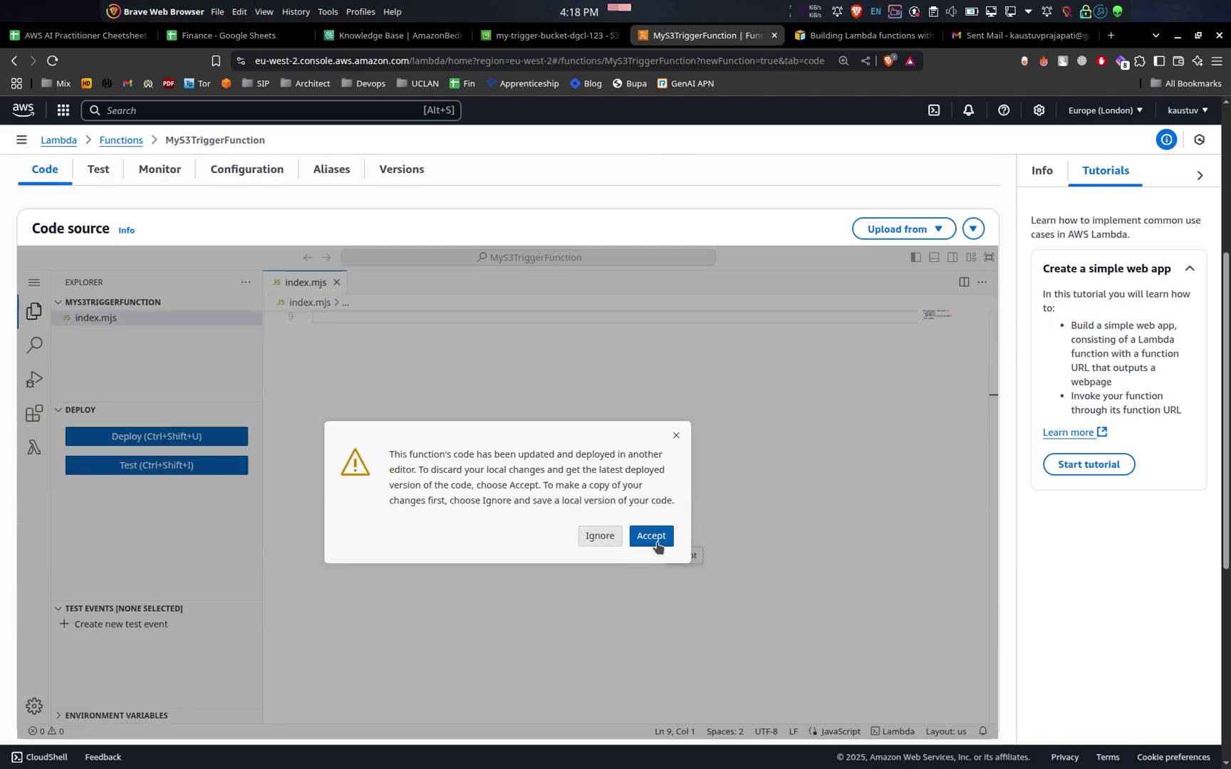
{"action": "left_click", "coordinate": [650, 537]}
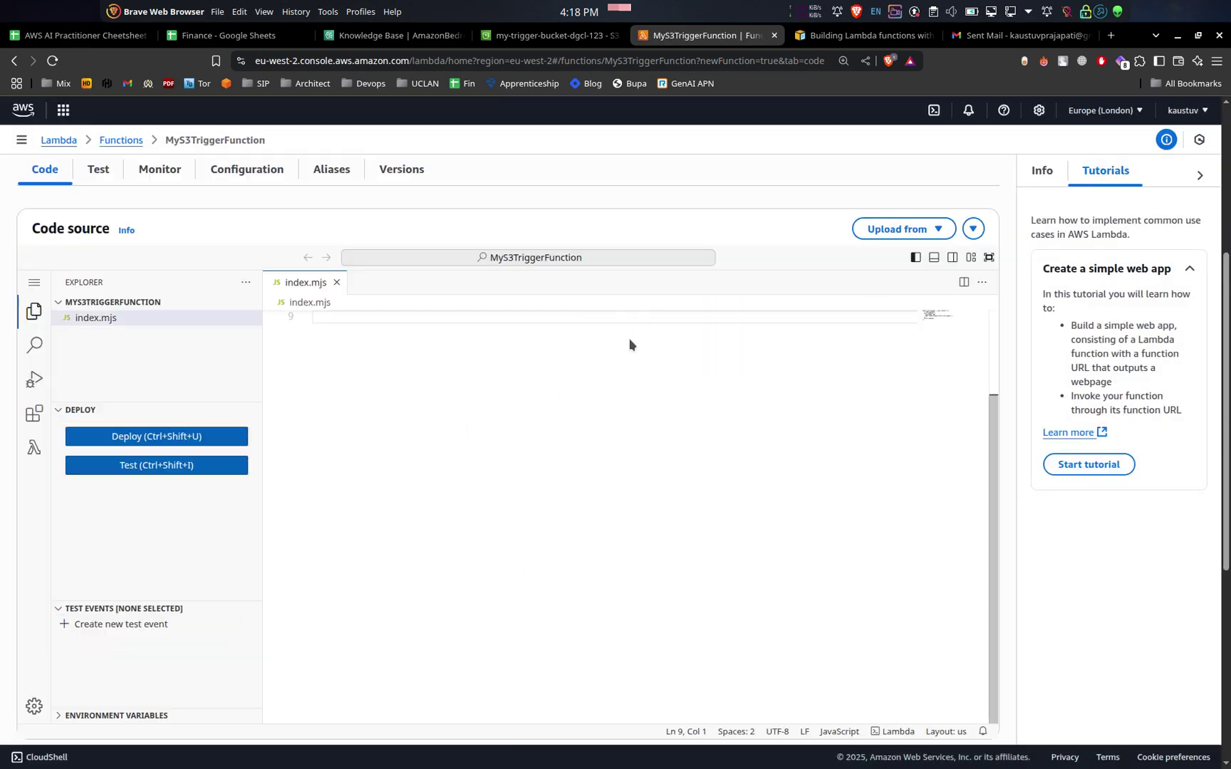
- Examine the function overview and the default handler code in index.mjs
{"action": "scroll", "coordinate": [423, 496], "scroll_direction": "up", "scroll_amount": 4}
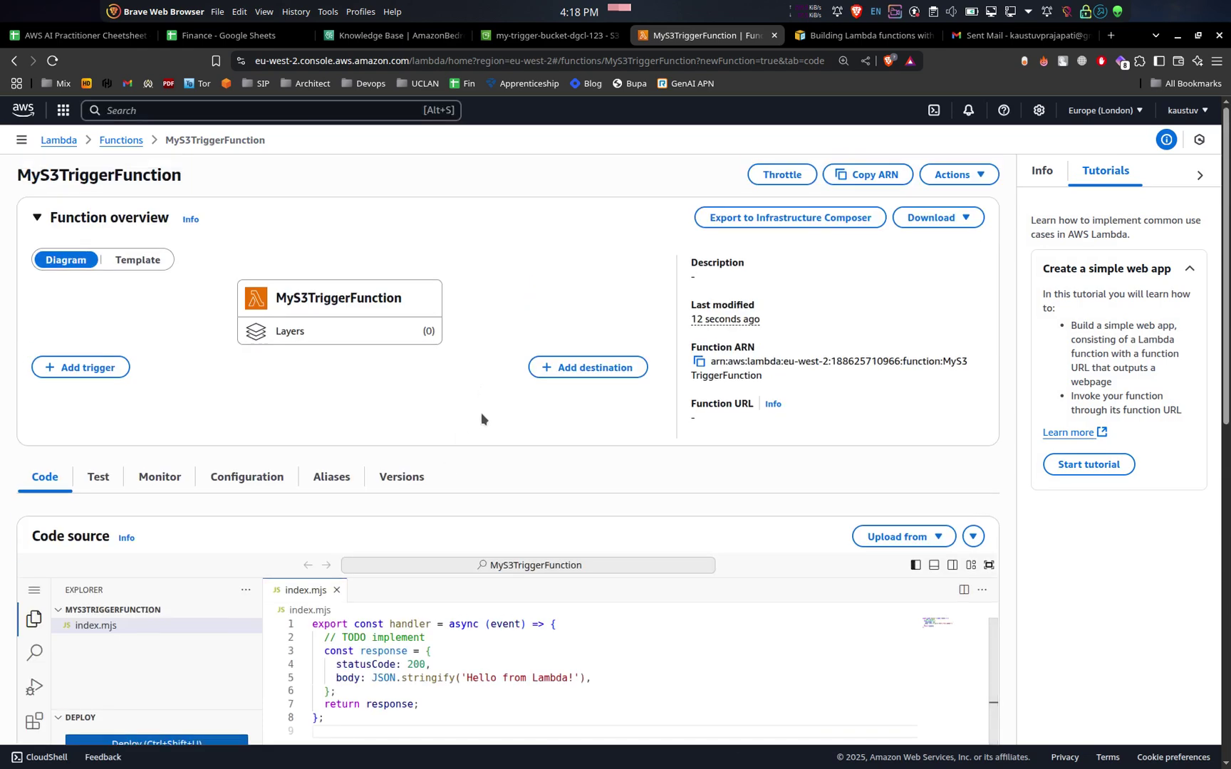
{"action": "scroll", "coordinate": [470, 421], "scroll_direction": "down", "scroll_amount": 3}
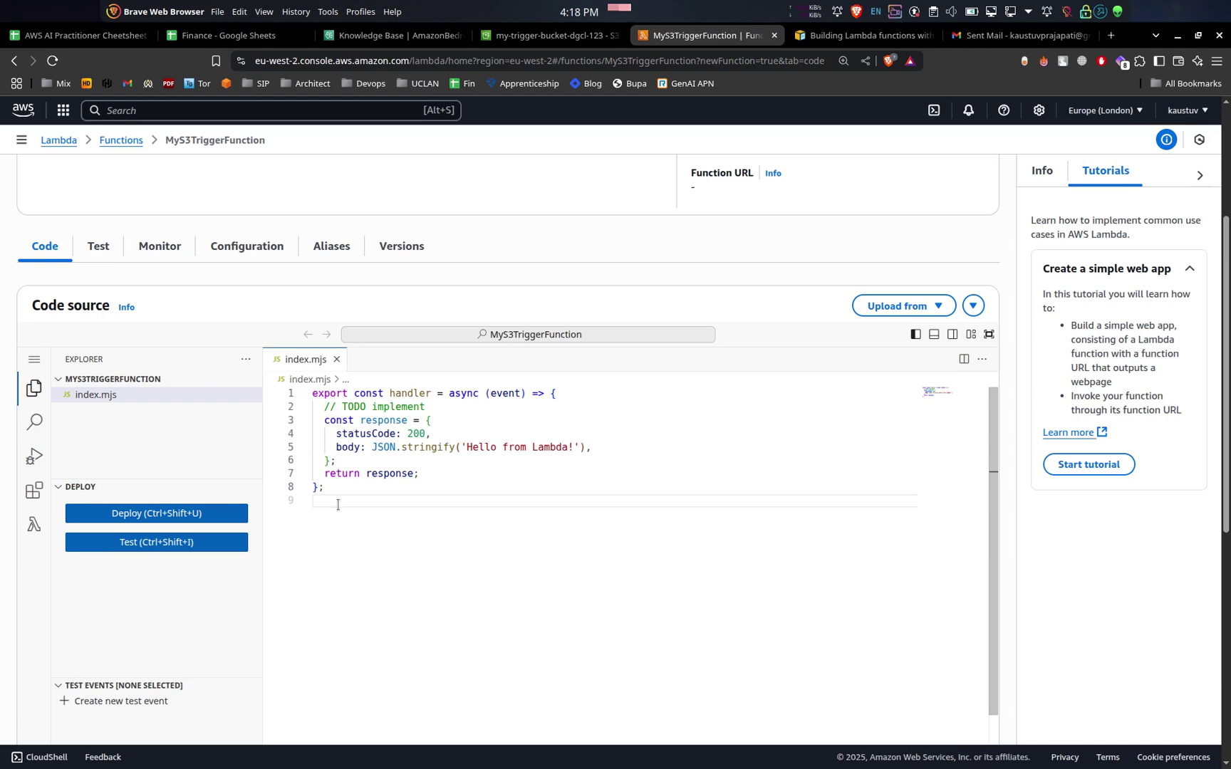
{"action": "left_click_drag", "start_coordinate": [346, 487], "coordinate": [300, 389]}
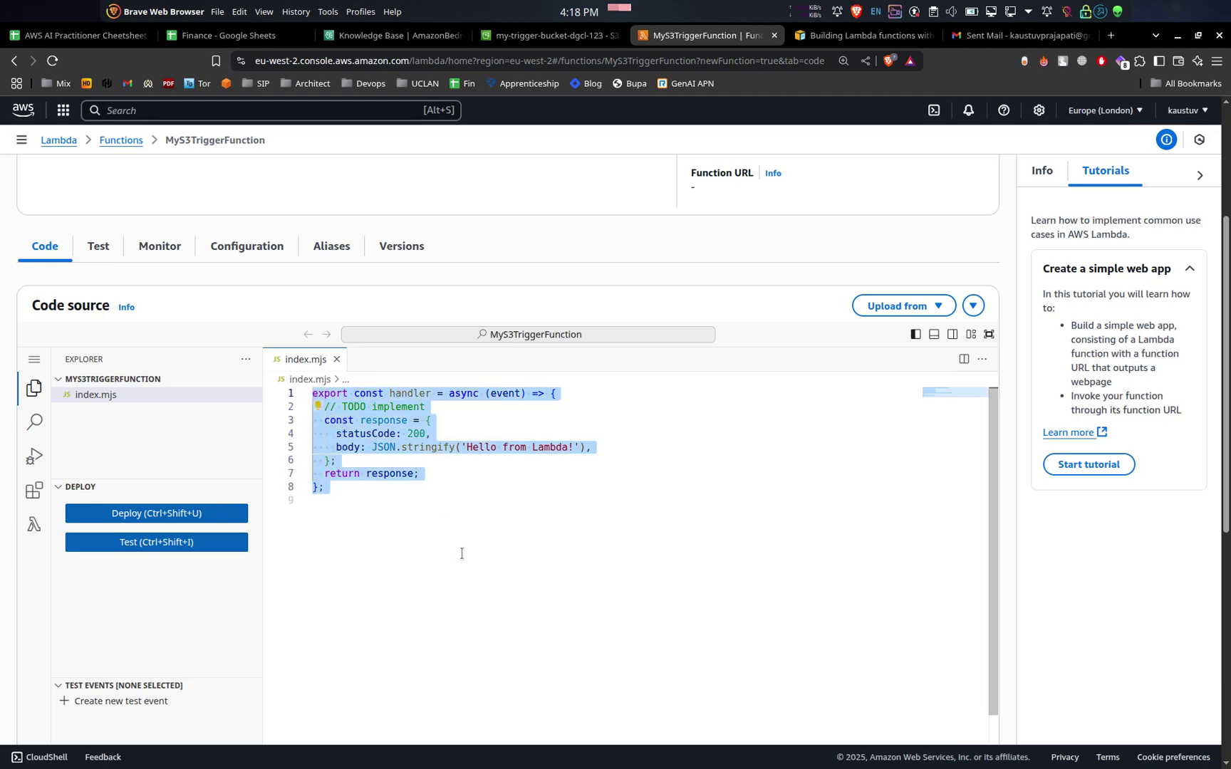
{"action": "scroll", "coordinate": [461, 553], "scroll_direction": "up", "scroll_amount": 2}
{"action": "scroll", "coordinate": [461, 552], "scroll_direction": "up", "scroll_amount": 2}
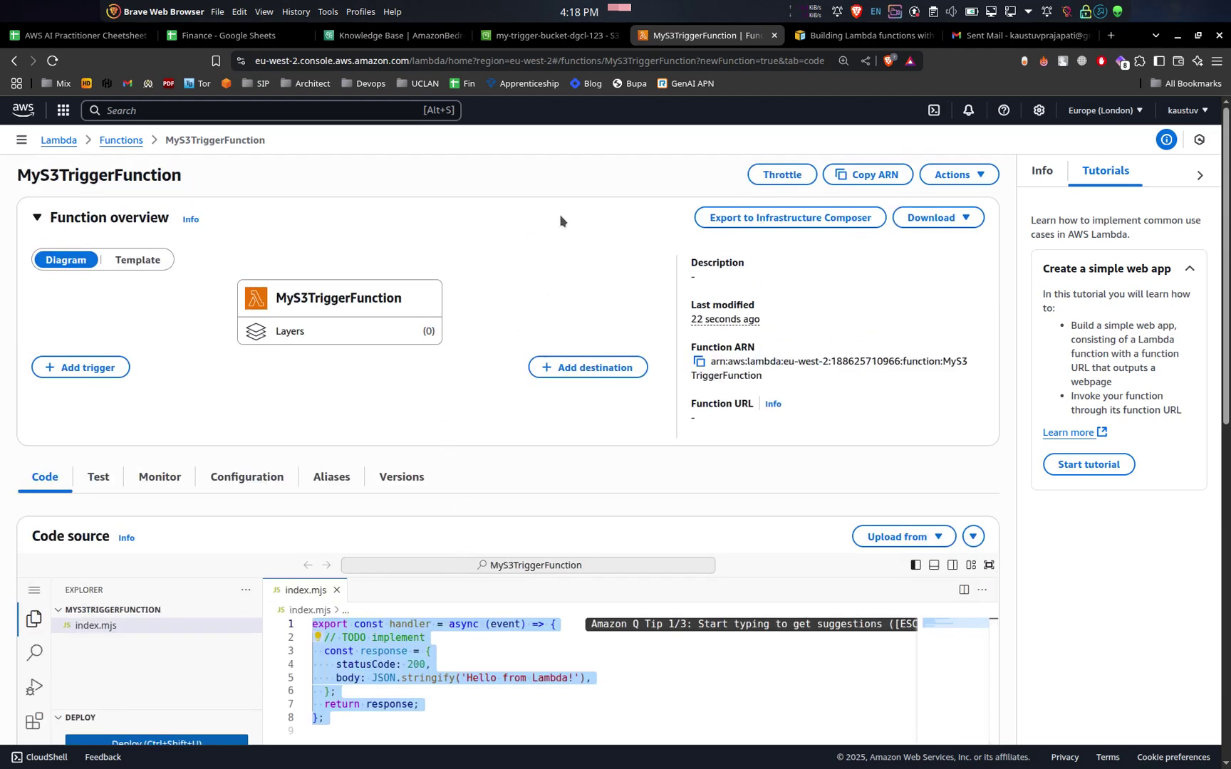
{"action": "scroll", "coordinate": [619, 536], "scroll_direction": "down", "scroll_amount": 5}
{"action": "left_click", "coordinate": [513, 539]}
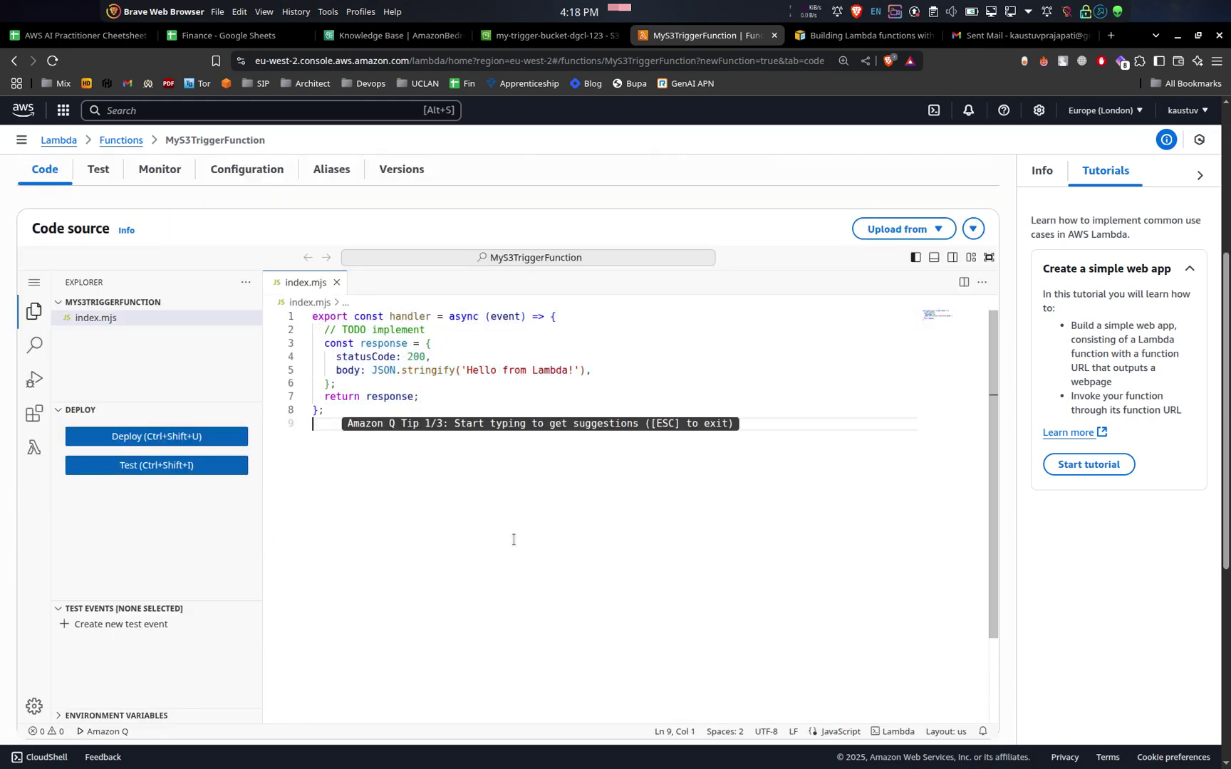
{"action": "left_click", "coordinate": [503, 373]}
- Save a private Hello World test event named test and run the function with it to inspect the response
{"action": "left_click", "coordinate": [212, 467]}
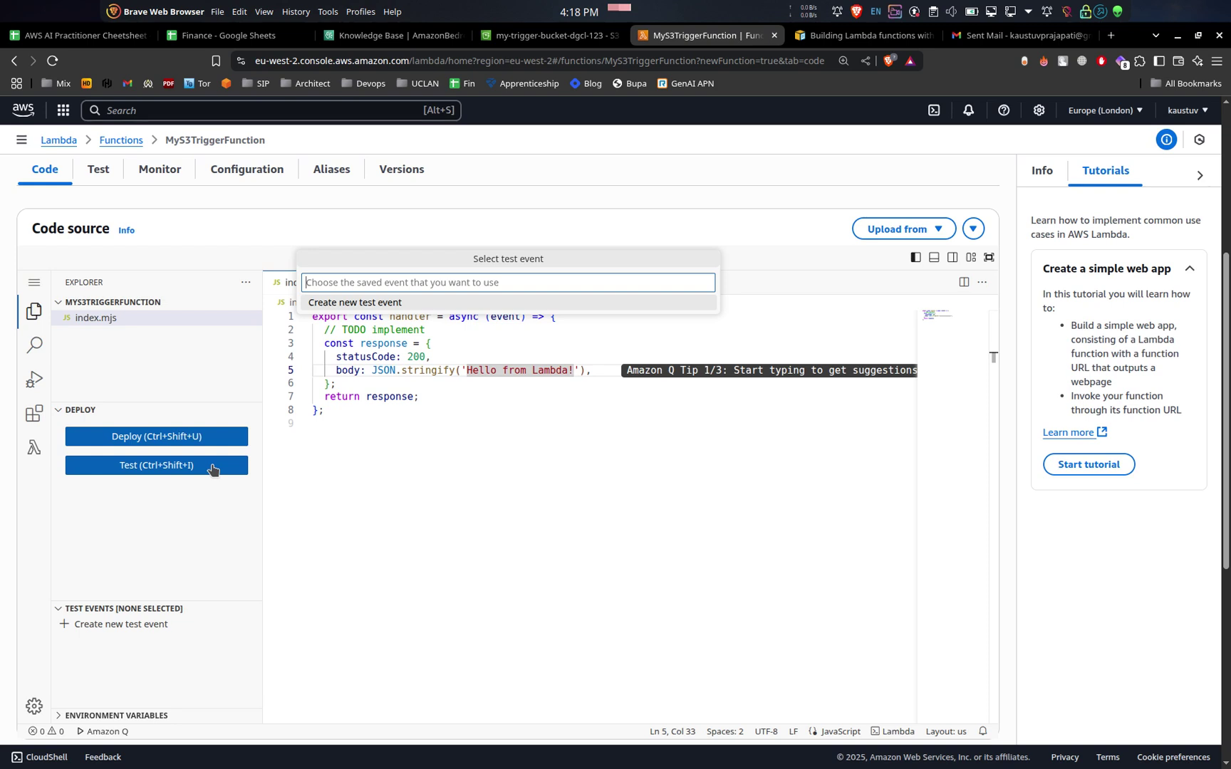
{"action": "left_click", "coordinate": [391, 304]}
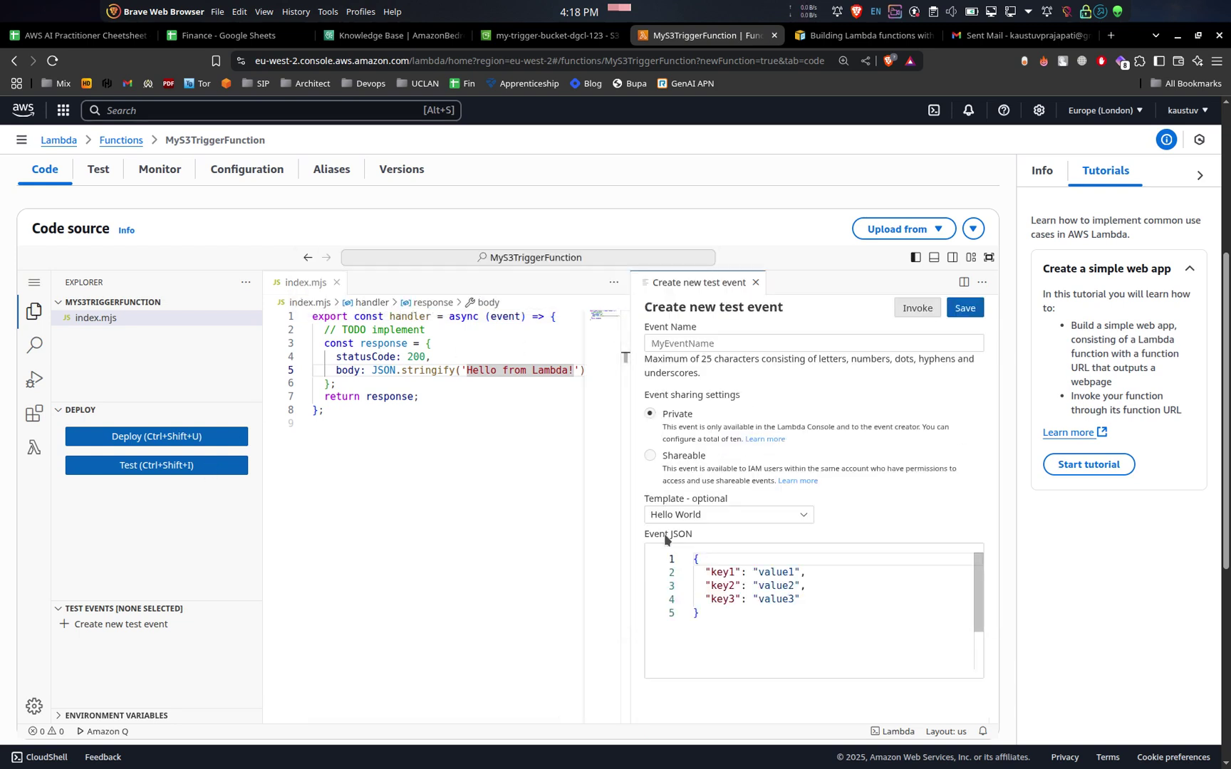
{"action": "left_click", "coordinate": [695, 344]}
{"action": "type", "text": "test"}
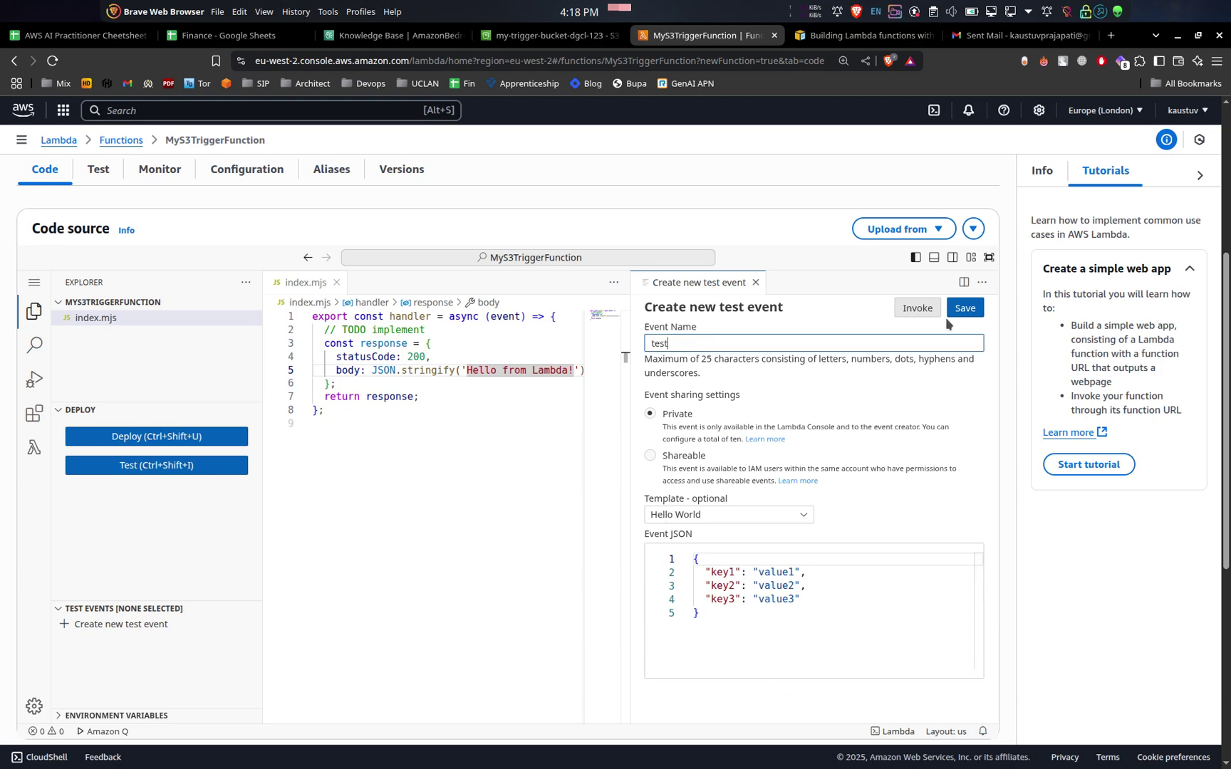
{"action": "left_click", "coordinate": [948, 316]}
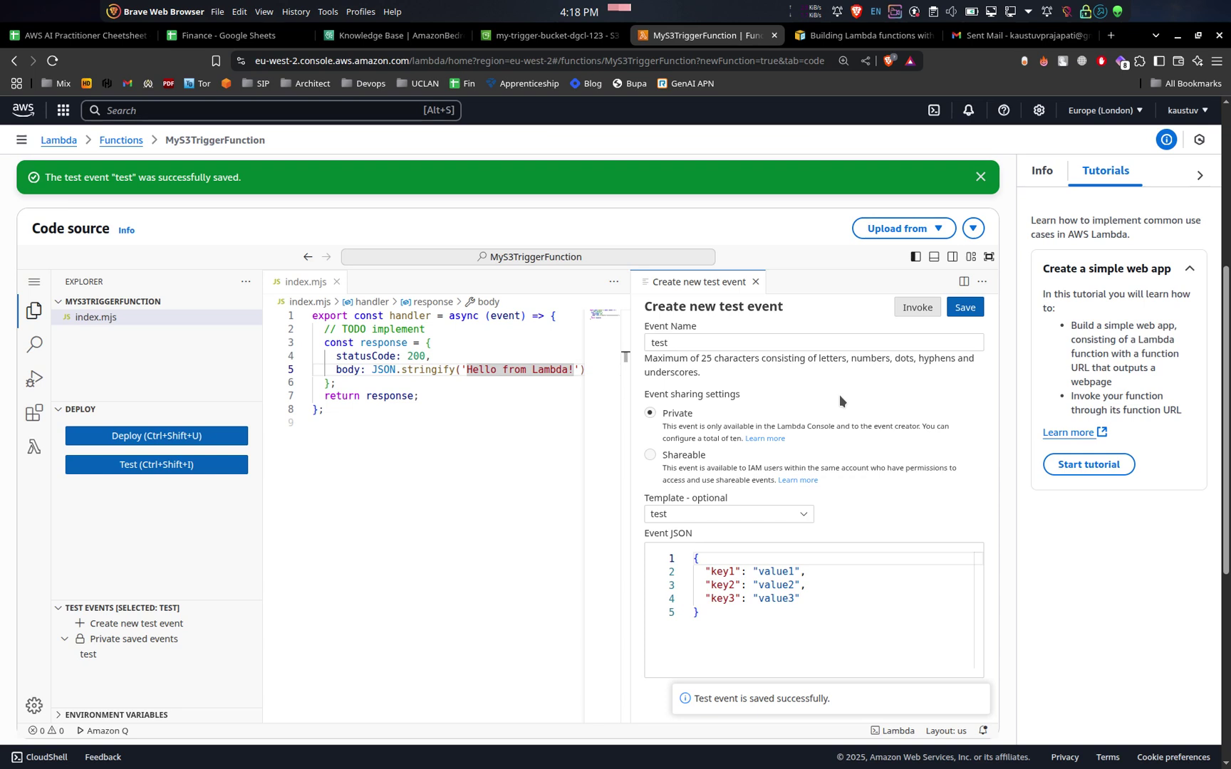
{"action": "left_click", "coordinate": [156, 465]}
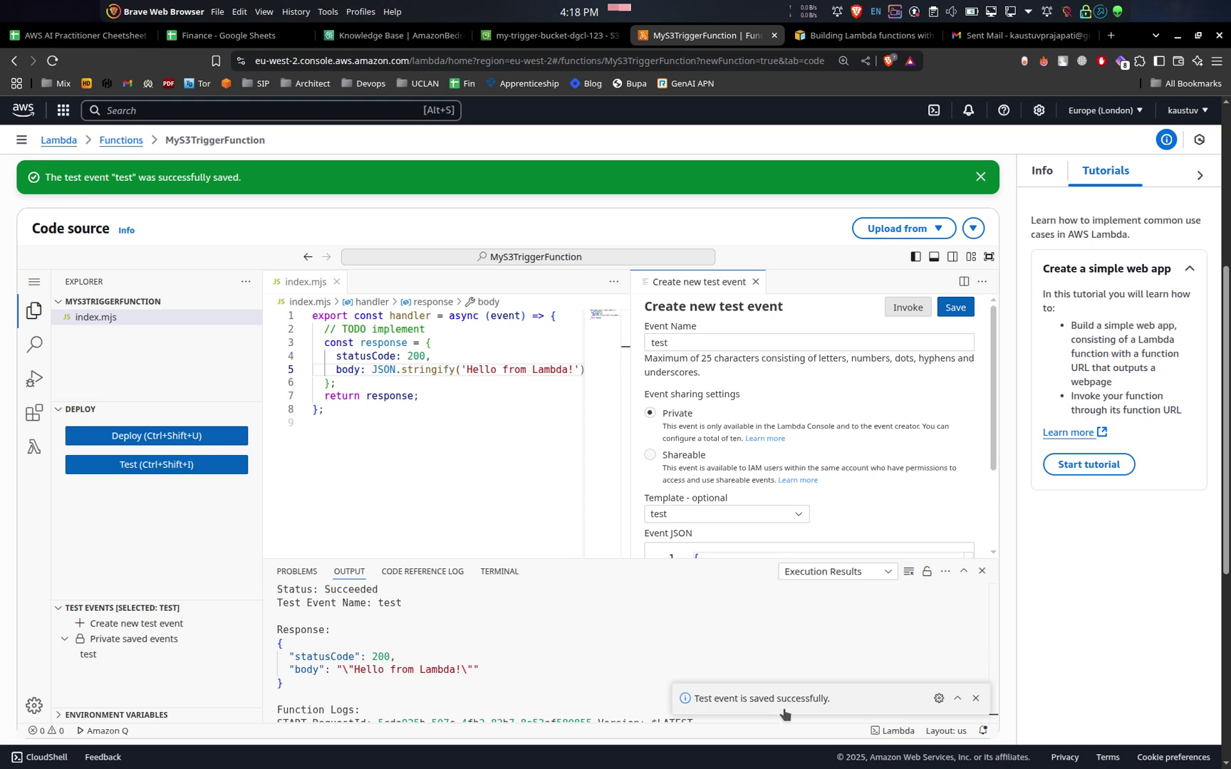
{"action": "scroll", "coordinate": [340, 652], "scroll_direction": "down", "scroll_amount": 1}
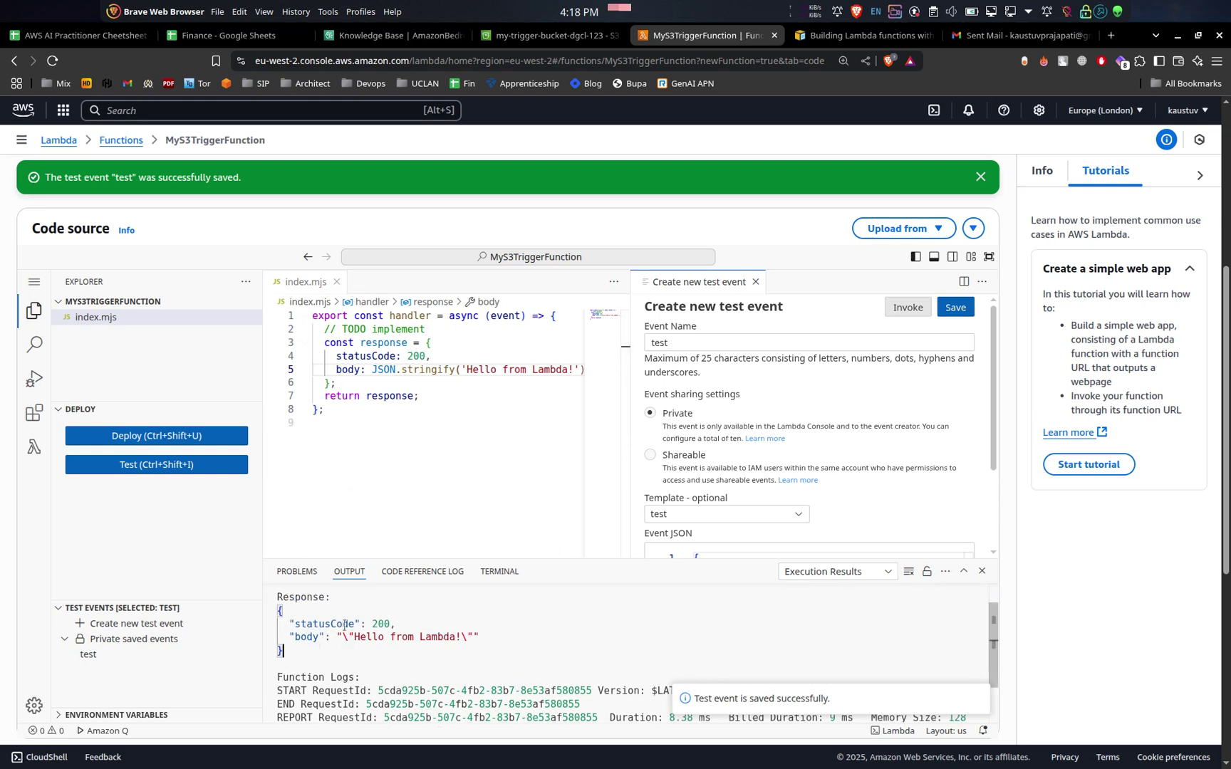
- Compare the response body in the execution results with the string returned by the handler code
{"action": "left_click_drag", "start_coordinate": [347, 625], "coordinate": [485, 637]}
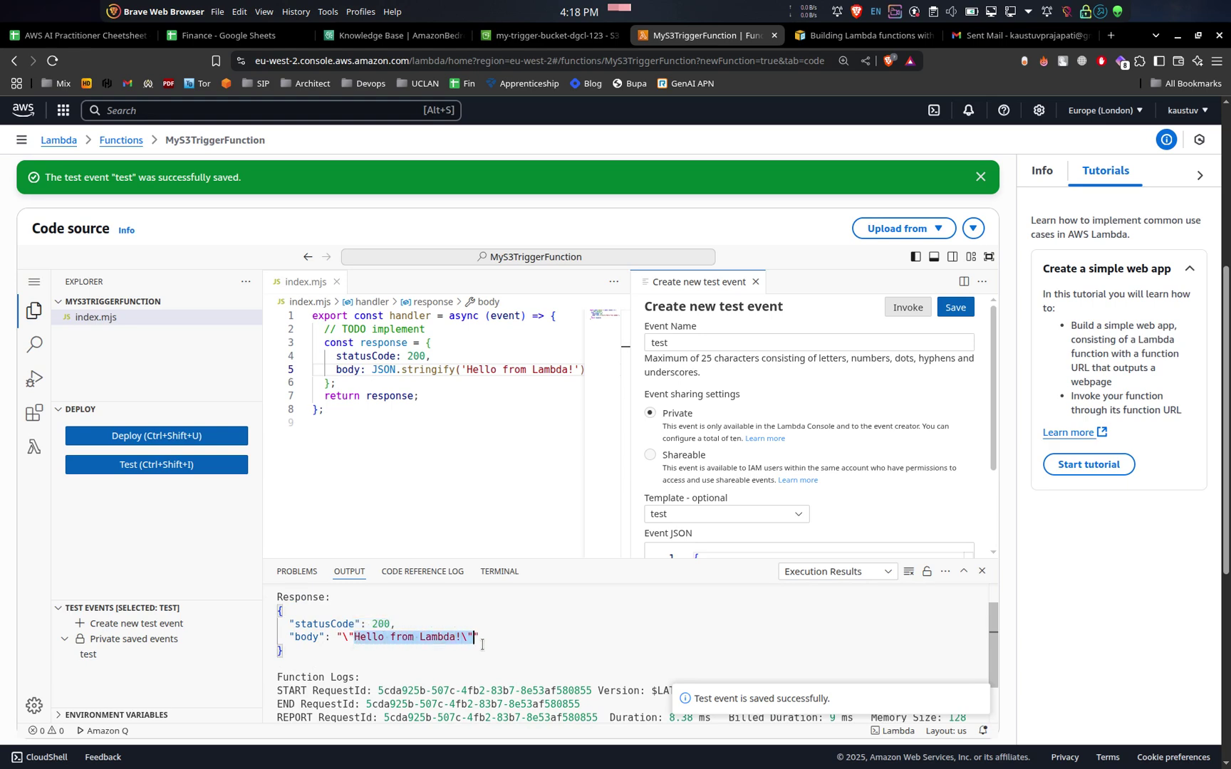
{"action": "left_click", "coordinate": [448, 369]}
{"action": "left_click_drag", "start_coordinate": [448, 369], "coordinate": [561, 369]}
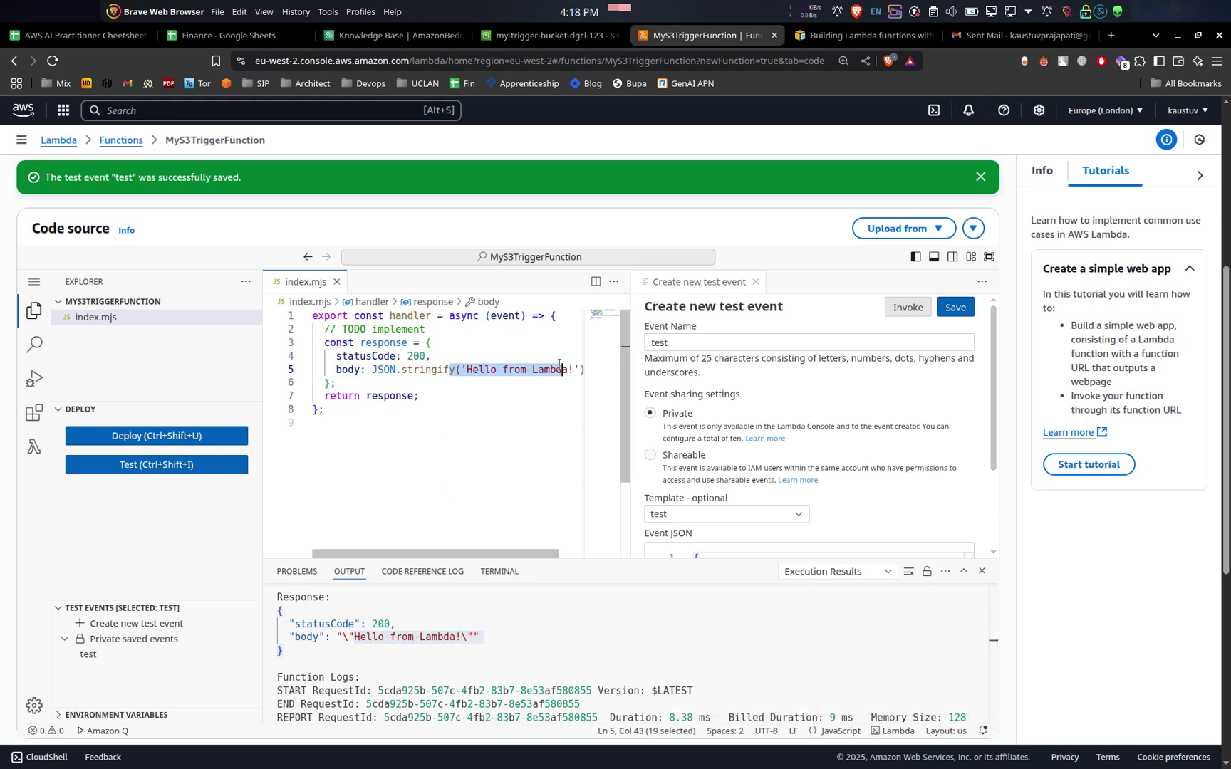
{"action": "left_click", "coordinate": [372, 433]}
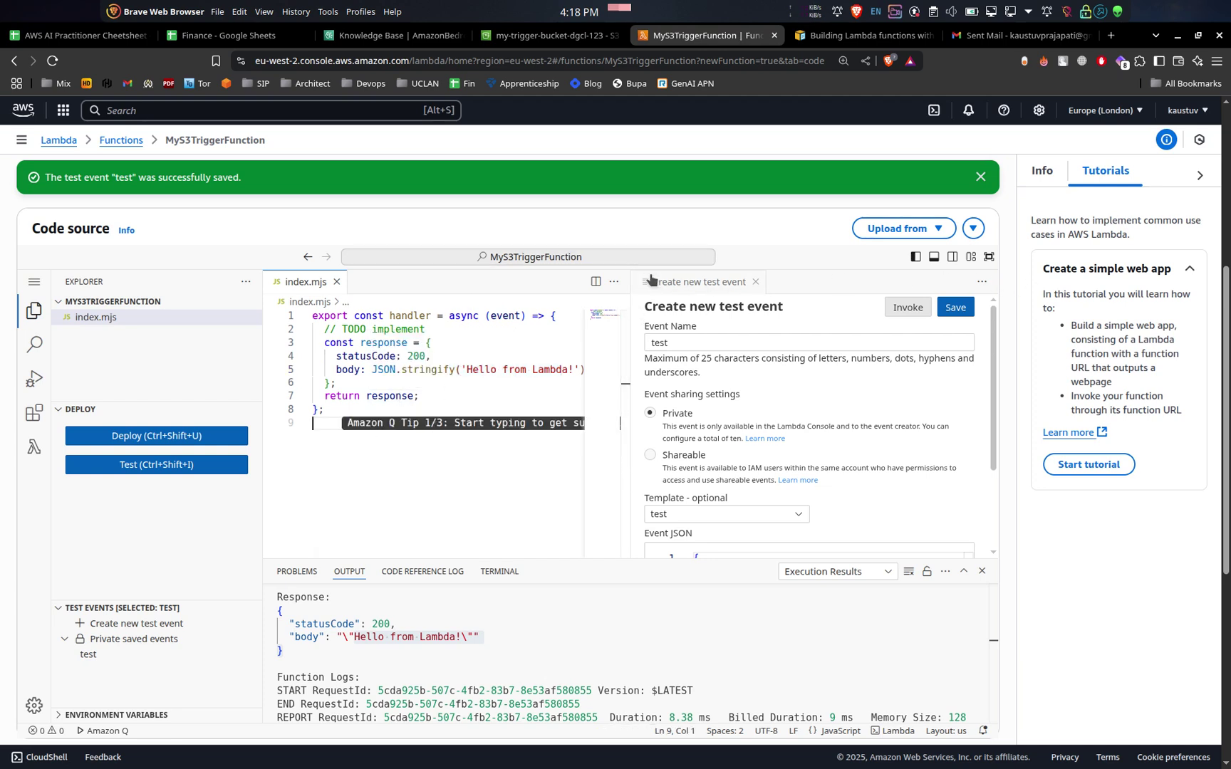
- Close the test event editor and replace the index.mjs code with a handler that logs the S3 bucket and file key and returns 'File processed successfully!'
{"action": "left_click", "coordinate": [756, 281]}
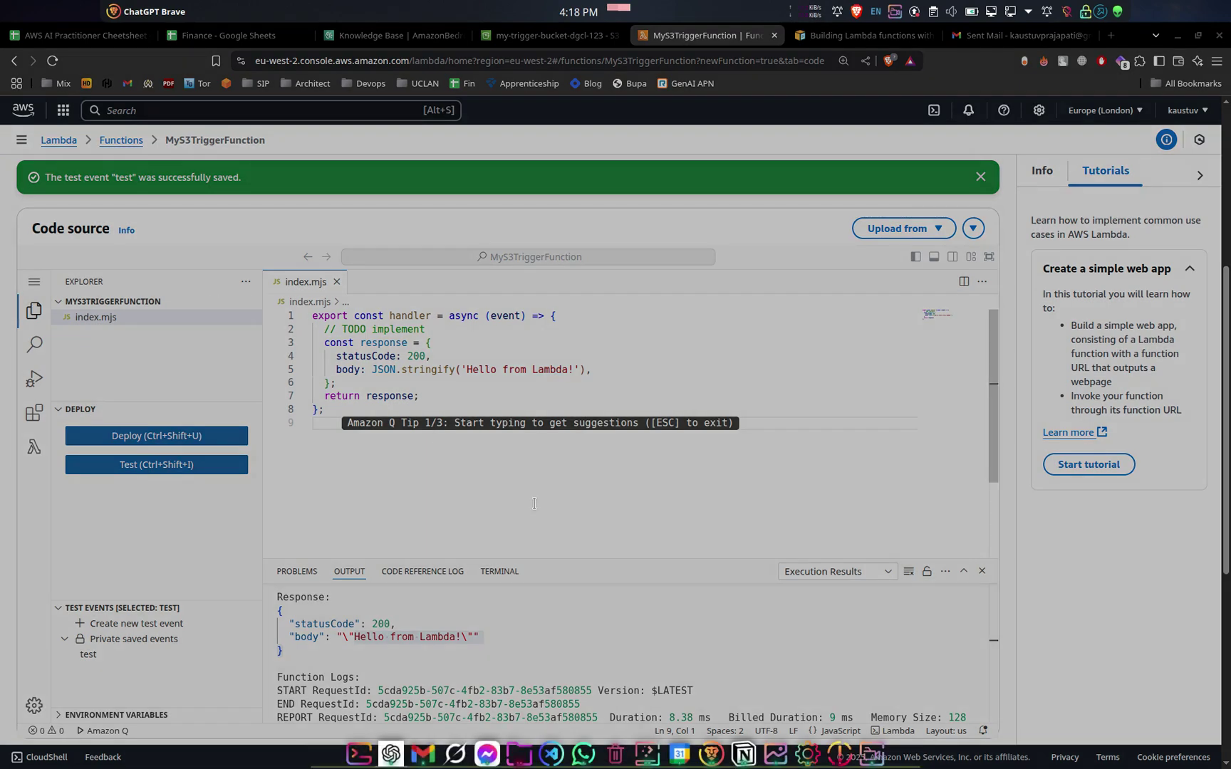
{"action": "key", "text": "ctrl+a"}
{"action": "type", "text": "export const handler = async (event) => {   const bucket = event.Records[0].s3.bucket.name;   const key = event.Records[0].s3.object.key;    console.log(`File uploaded to bucket: ${bucket}`);   console.log(`File key: ${key}`);    return {     statusCode: 200,     body: JSON.stringify('File processed successfully!'),   }; };"}
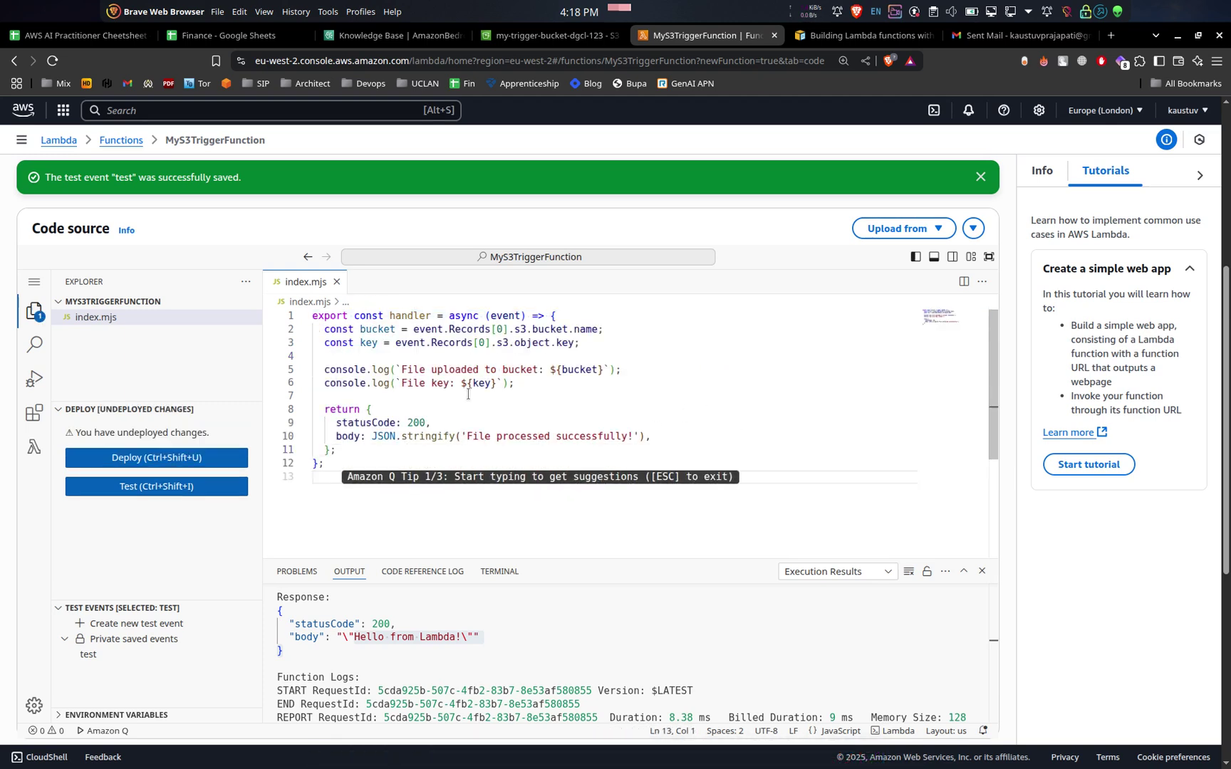
- Examine how the new handler reads the bucket name and object key from the event and logs both
{"action": "left_click_drag", "start_coordinate": [386, 502], "coordinate": [456, 365]}
{"action": "left_click", "coordinate": [497, 330]}
{"action": "left_click_drag", "start_coordinate": [532, 329], "coordinate": [568, 343]}
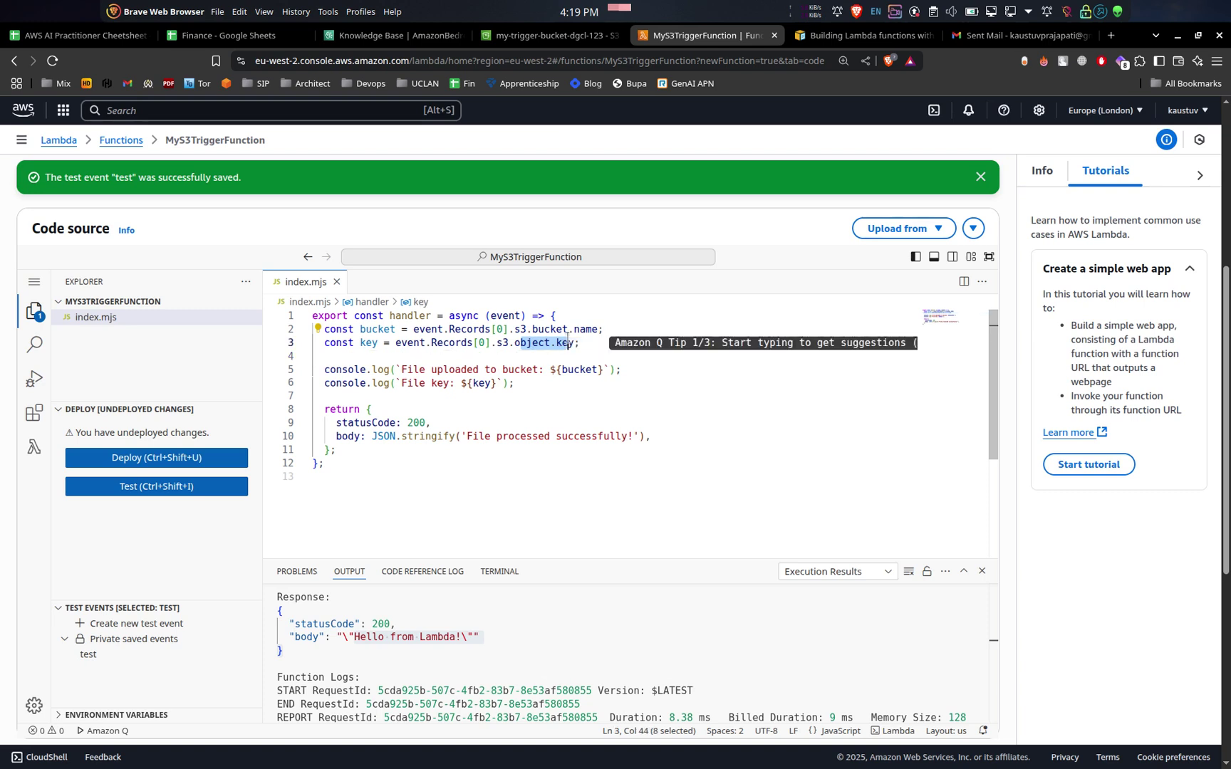
{"action": "left_click_drag", "start_coordinate": [398, 370], "coordinate": [491, 369]}
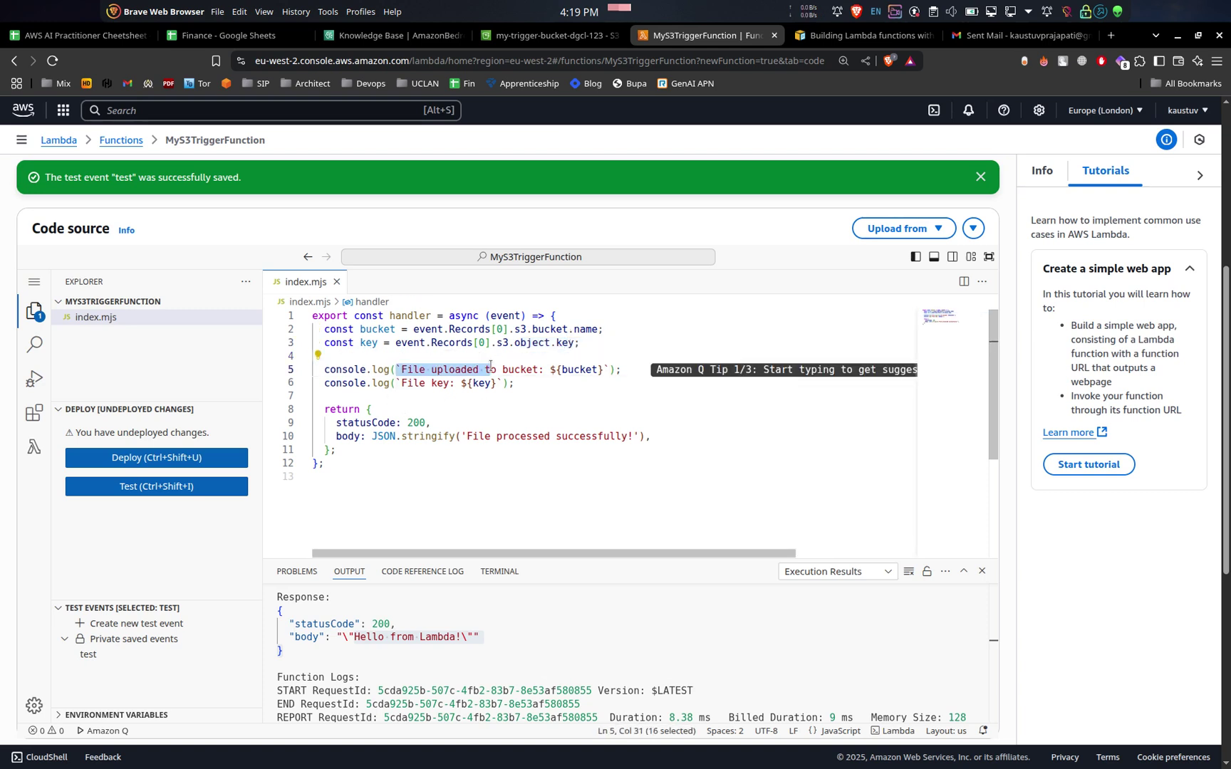
{"action": "left_click", "coordinate": [442, 381]}
{"action": "left_click", "coordinate": [525, 369]}
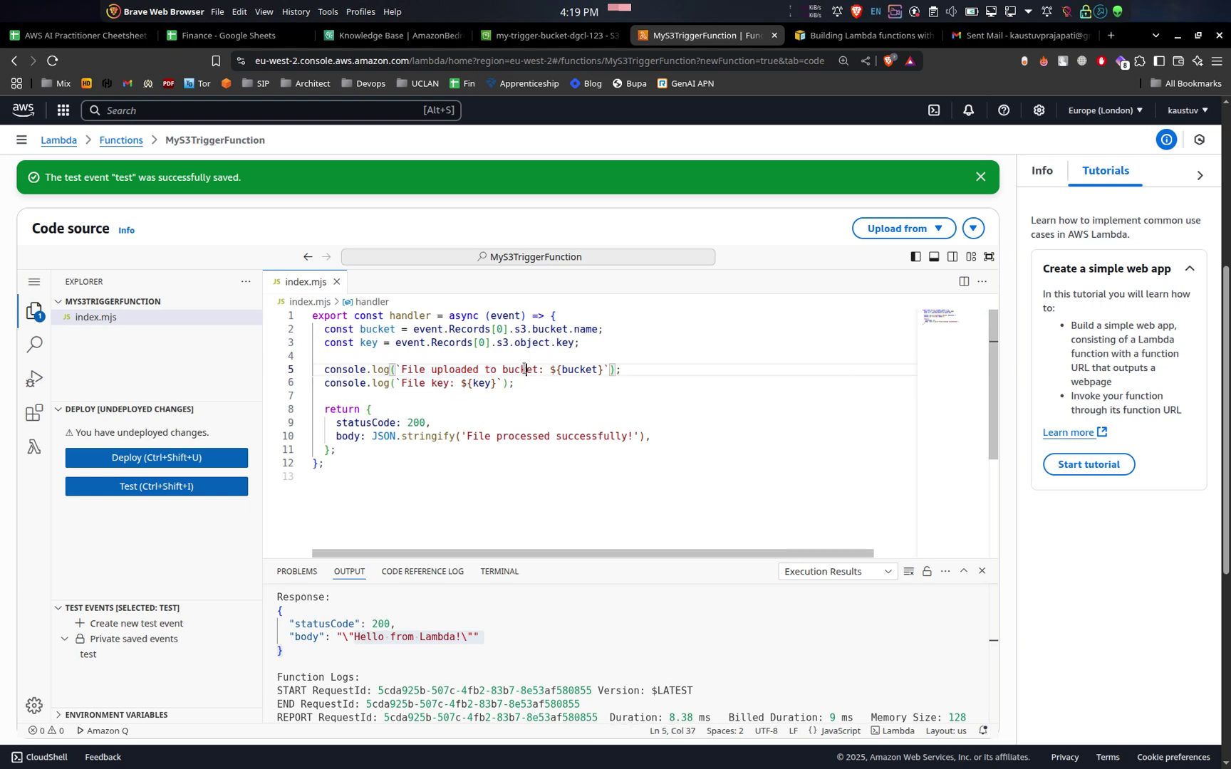
{"action": "left_click_drag", "start_coordinate": [413, 383], "coordinate": [472, 383]}
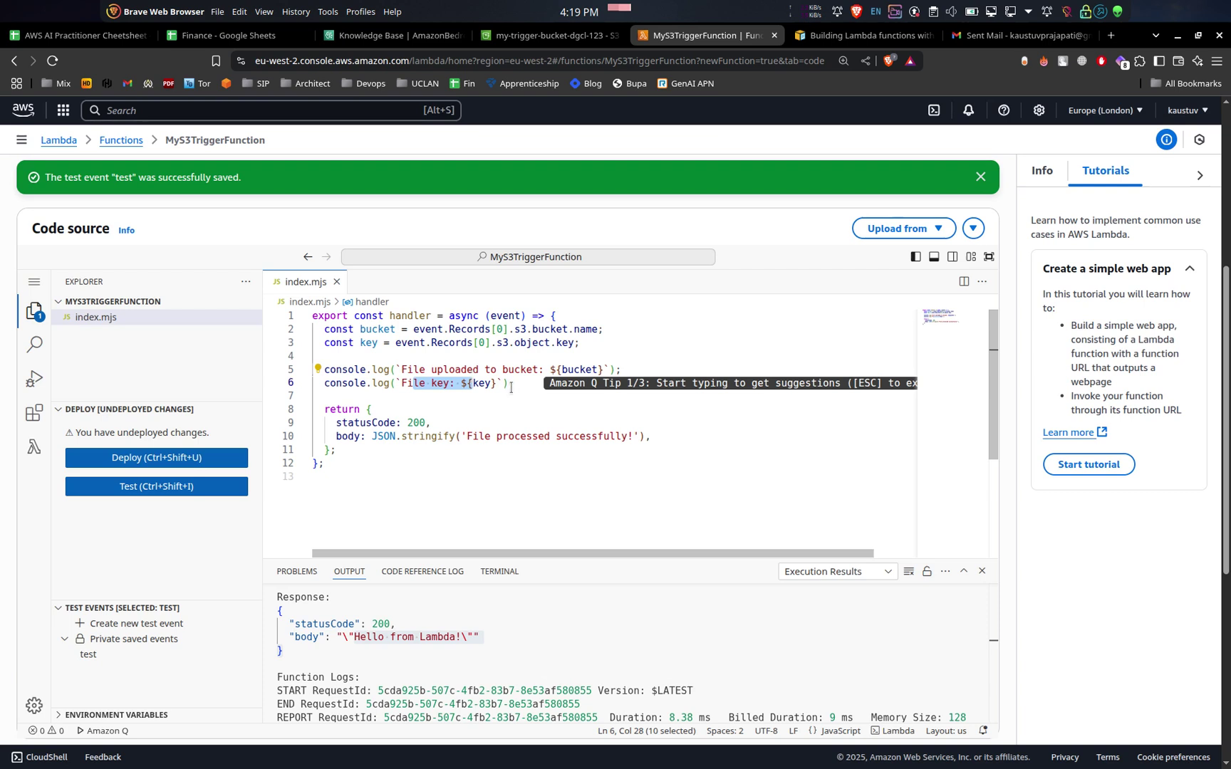
{"action": "left_click_drag", "start_coordinate": [390, 342], "coordinate": [420, 453]}
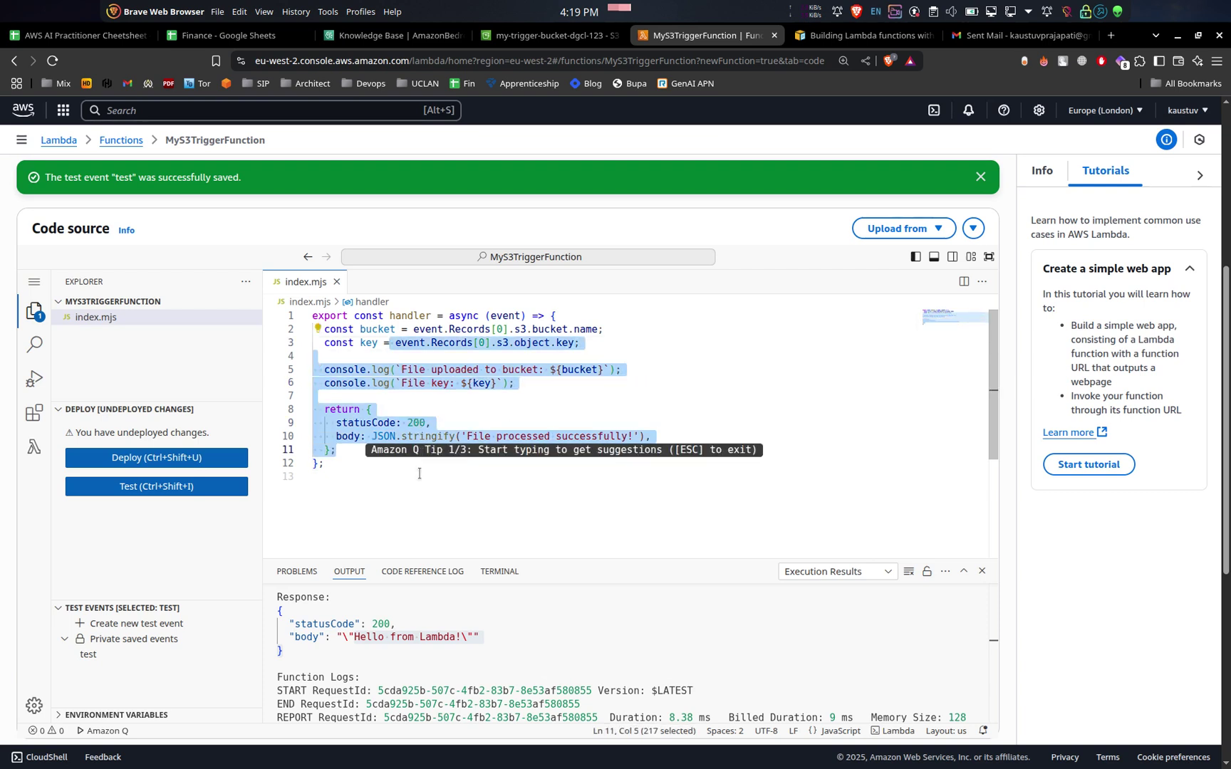
{"action": "left_click", "coordinate": [418, 473]}
{"action": "left_click_drag", "start_coordinate": [335, 477], "coordinate": [309, 313]}
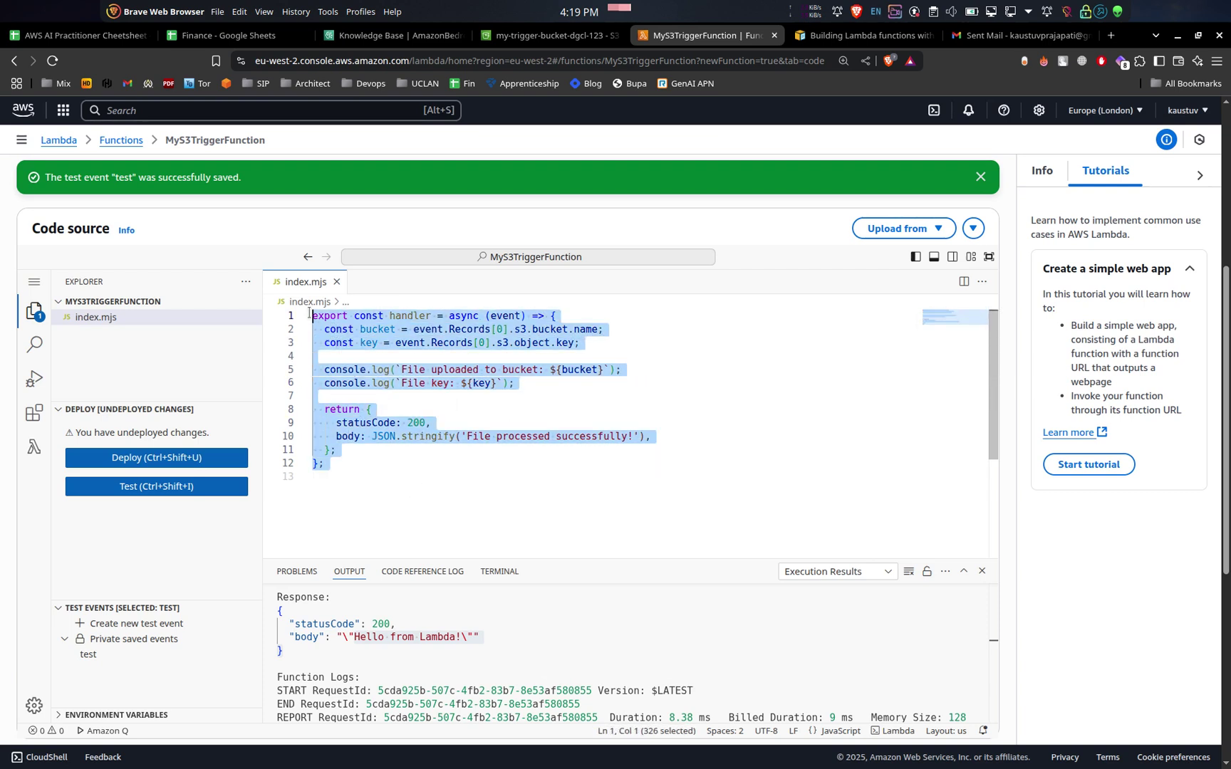
- Deploy the updated handler code and review the function overview
{"action": "left_click", "coordinate": [151, 458]}
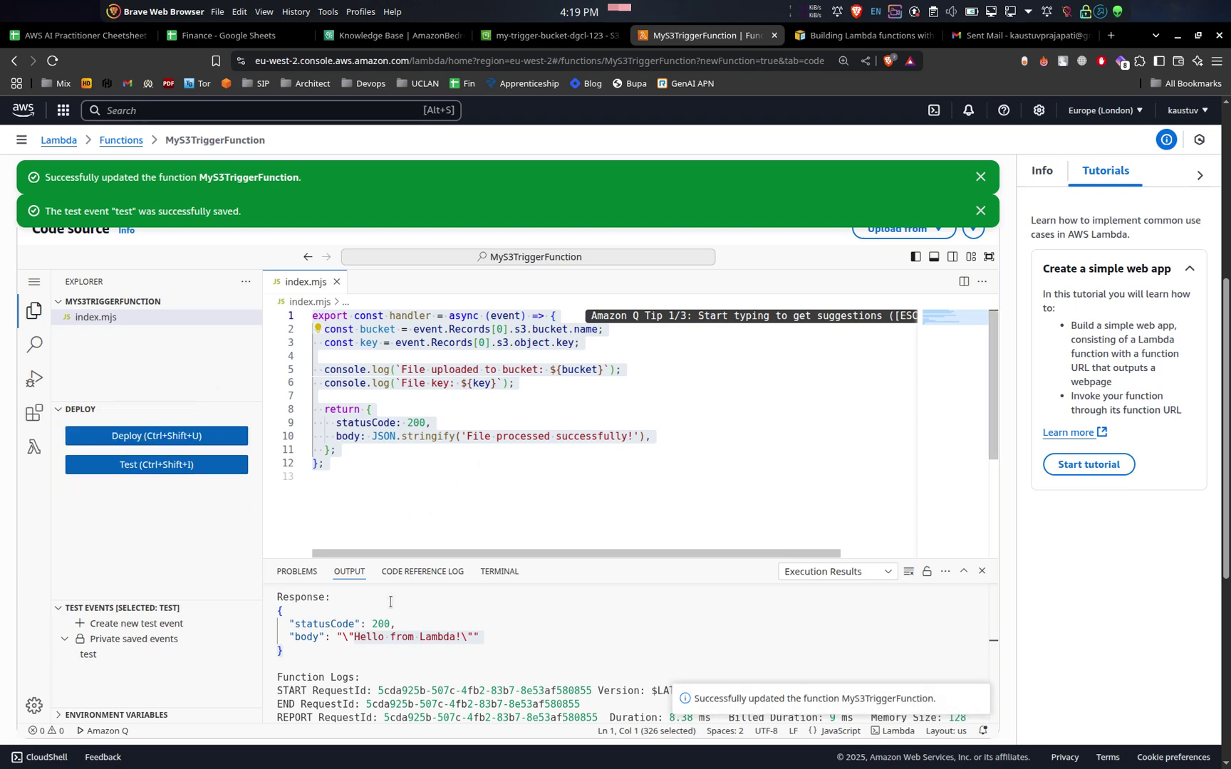
{"action": "scroll", "coordinate": [390, 602], "scroll_direction": "up", "scroll_amount": 5}
{"action": "scroll", "coordinate": [396, 566], "scroll_direction": "down", "scroll_amount": 3}
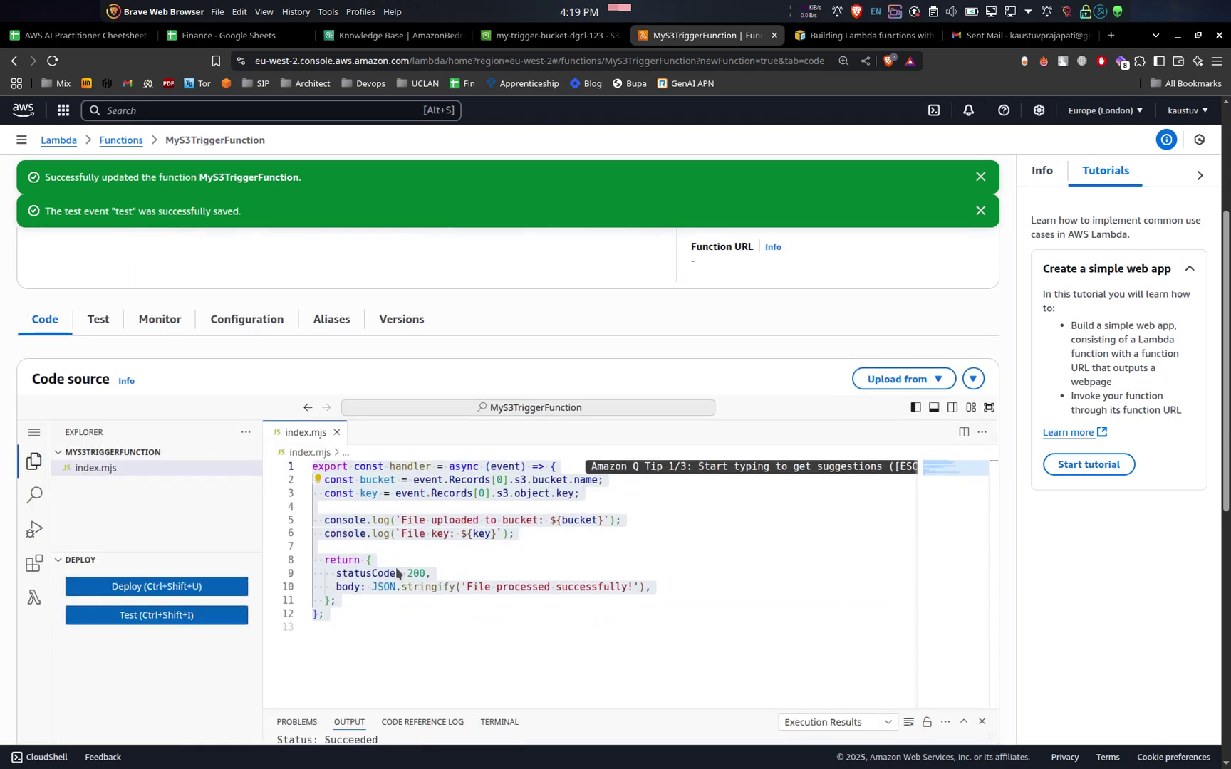
{"action": "scroll", "coordinate": [311, 444], "scroll_direction": "up", "scroll_amount": 3}
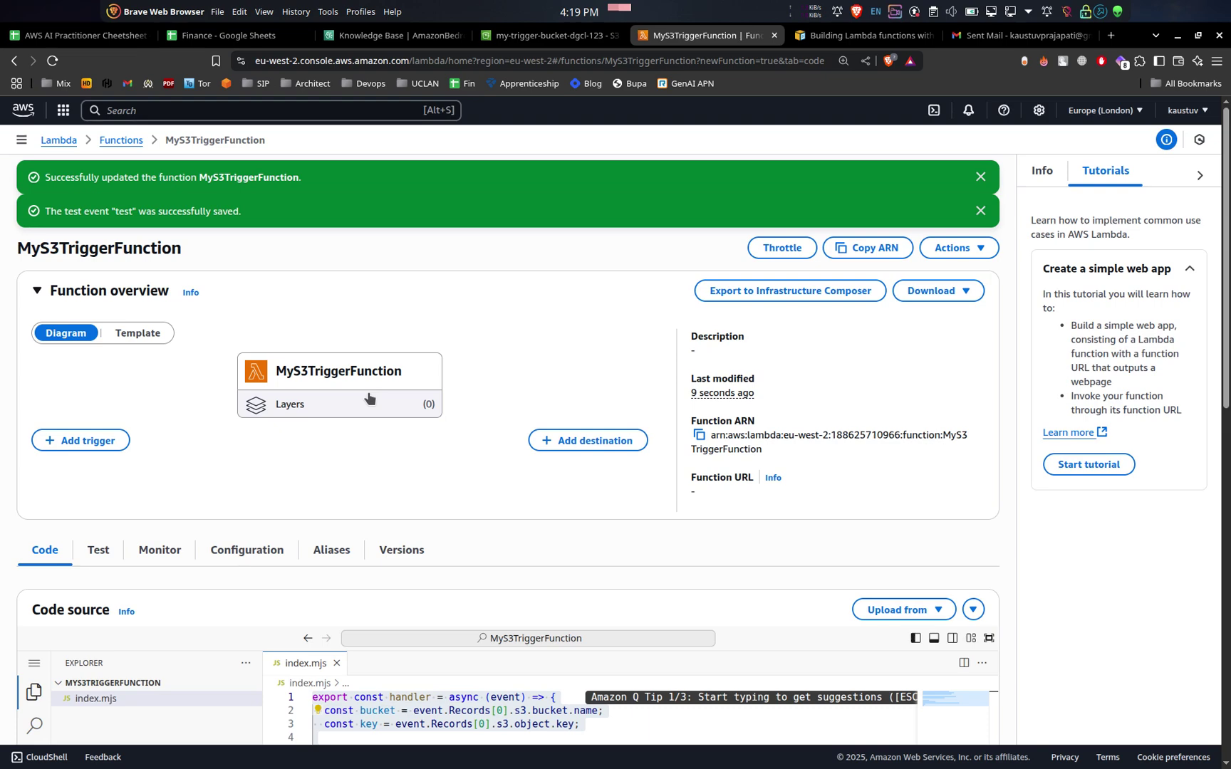
{"action": "scroll", "coordinate": [601, 514], "scroll_direction": "down", "scroll_amount": 10}
{"action": "scroll", "coordinate": [590, 515], "scroll_direction": "up", "scroll_amount": 4}
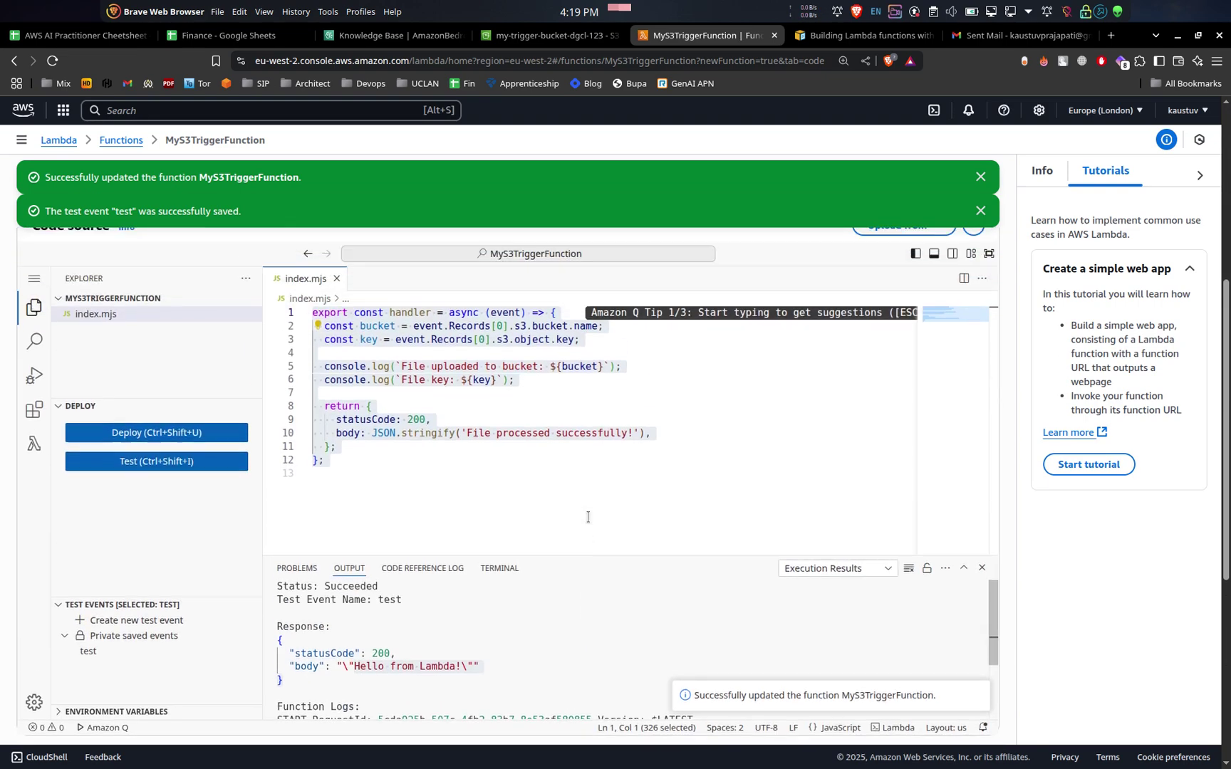
{"action": "scroll", "coordinate": [168, 544], "scroll_direction": "up", "scroll_amount": 1}
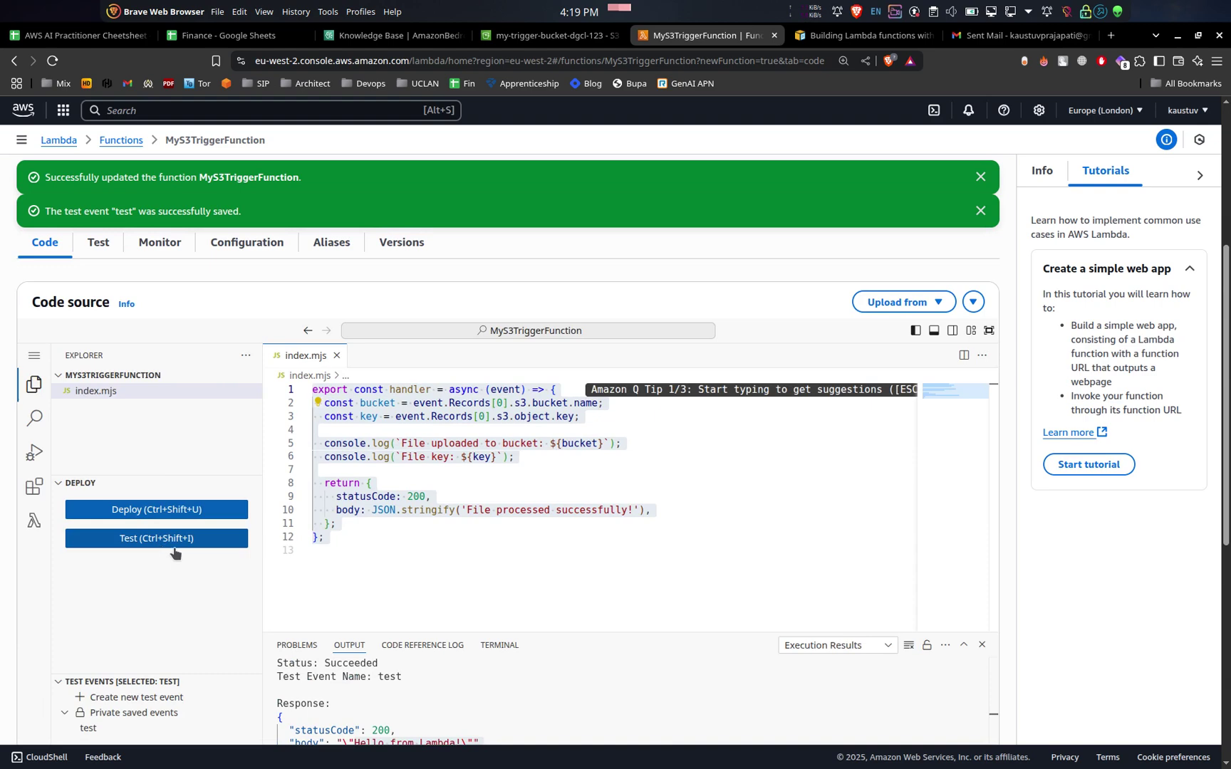
{"action": "scroll", "coordinate": [173, 552], "scroll_direction": "up", "scroll_amount": 4}
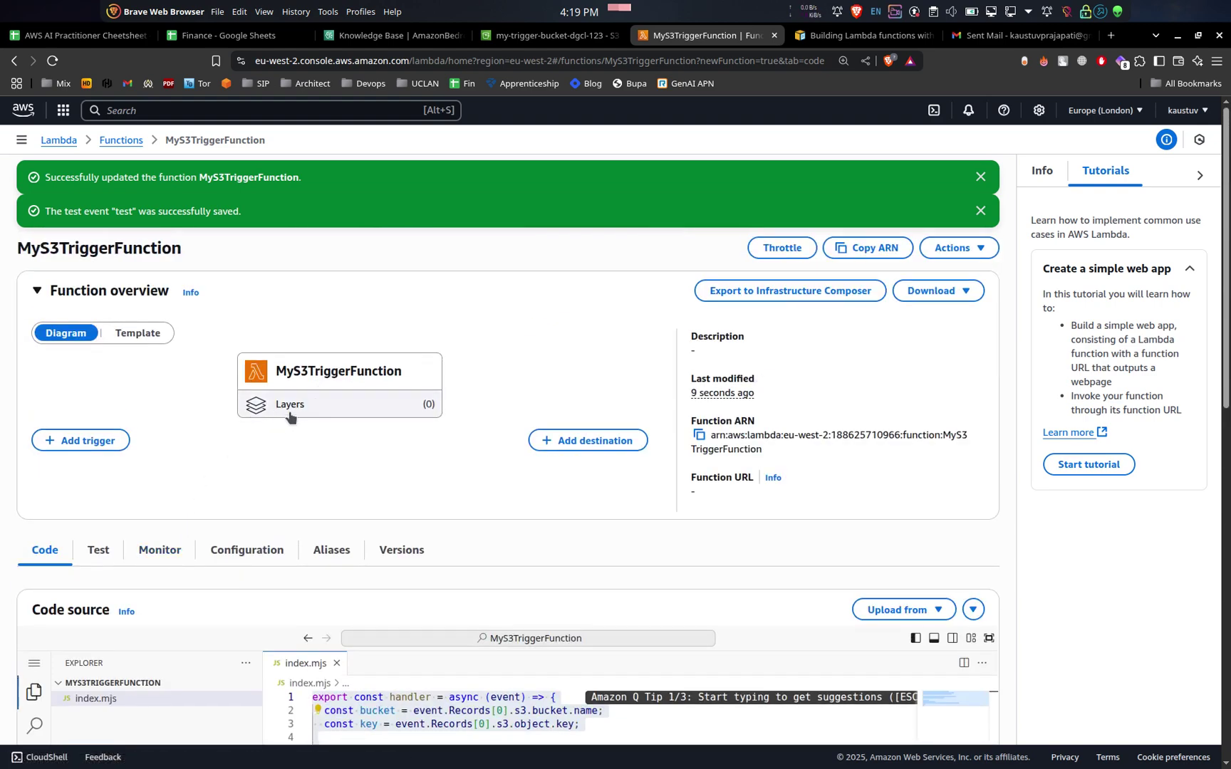
- Start adding a trigger to the function and choose S3 as its source
{"action": "left_click", "coordinate": [92, 436]}
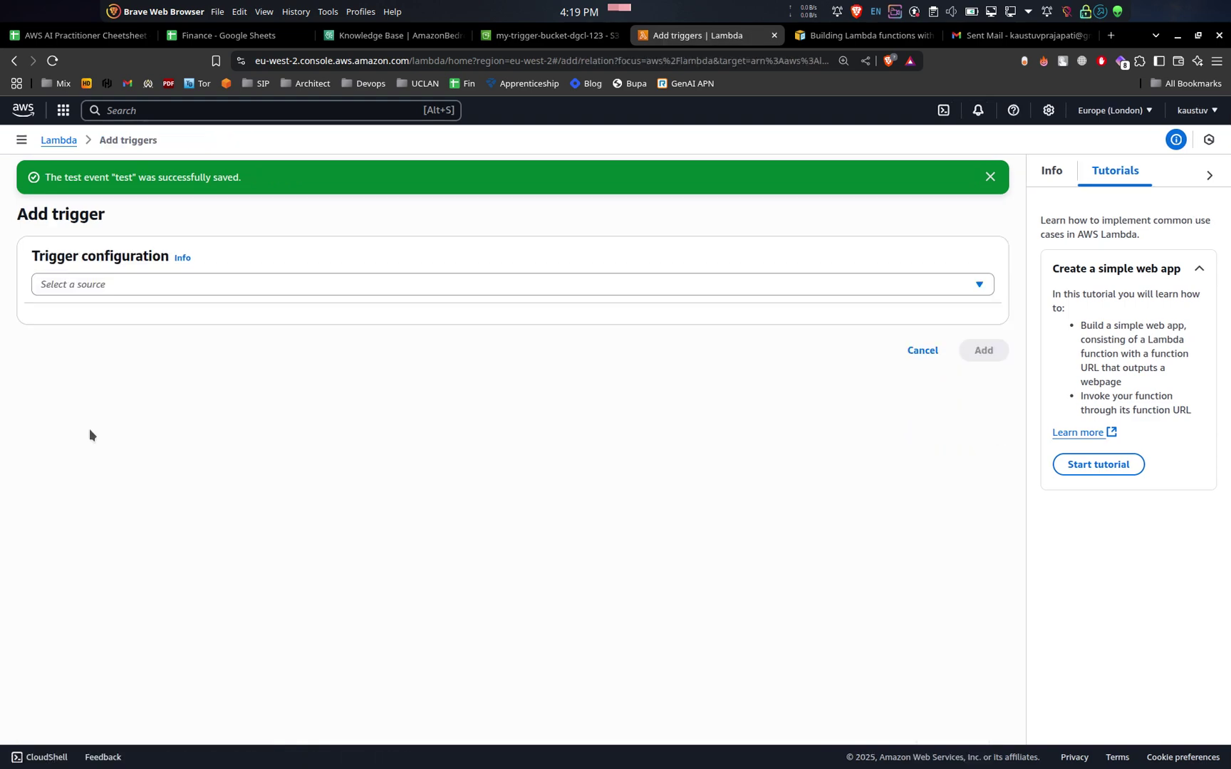
{"action": "left_click", "coordinate": [165, 289]}
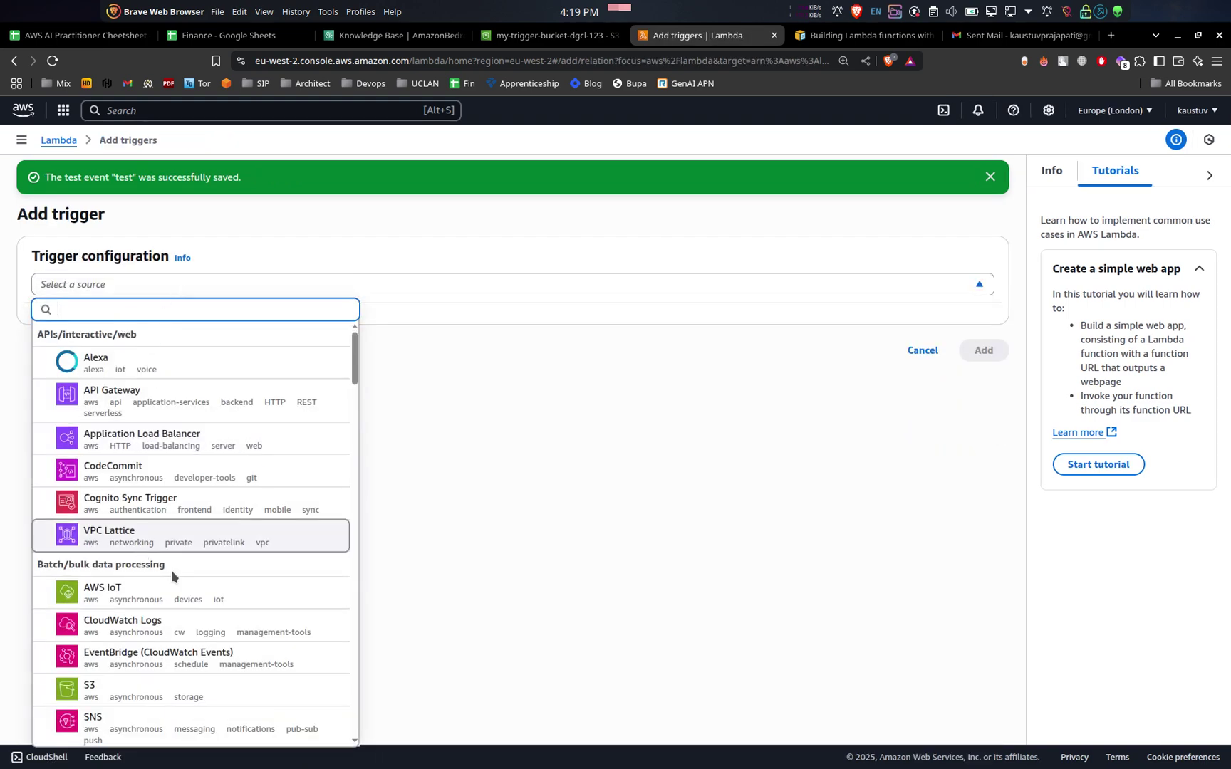
{"action": "scroll", "coordinate": [171, 571], "scroll_direction": "down", "scroll_amount": 4}
{"action": "scroll", "coordinate": [160, 680], "scroll_direction": "down", "scroll_amount": 5}
{"action": "scroll", "coordinate": [167, 670], "scroll_direction": "up", "scroll_amount": 9}
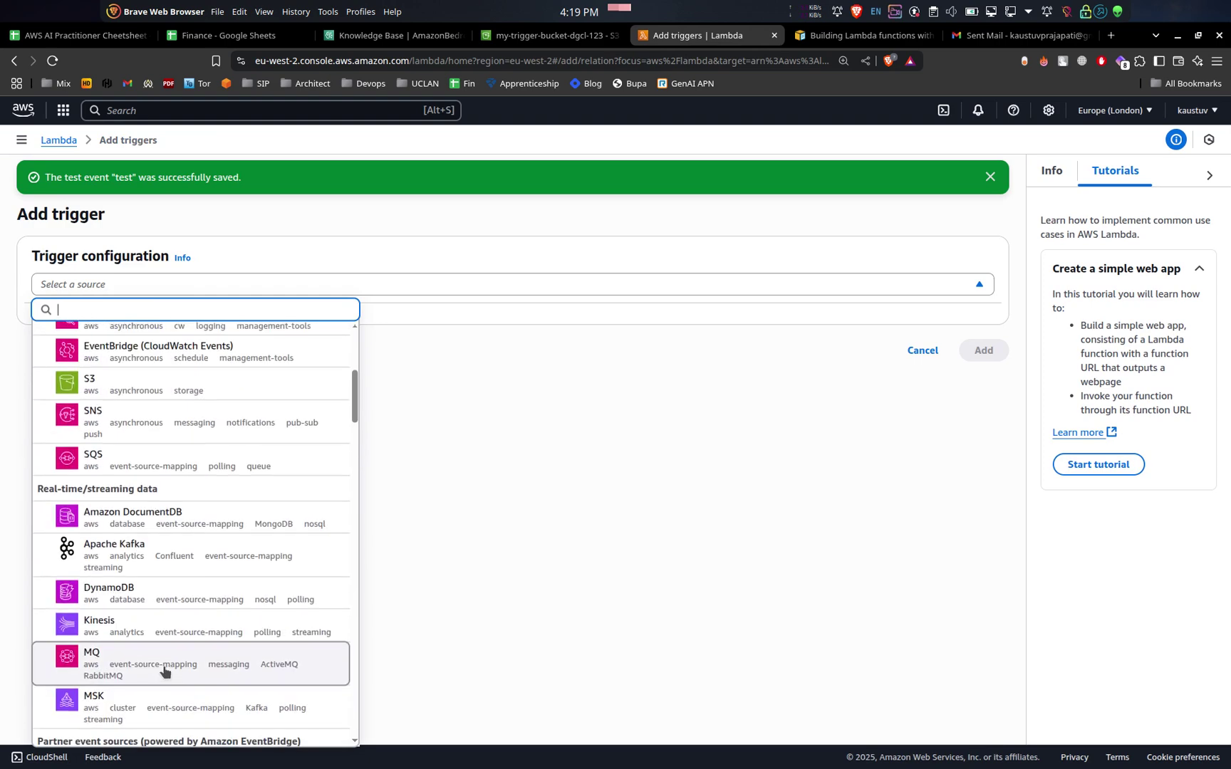
{"action": "scroll", "coordinate": [201, 459], "scroll_direction": "down", "scroll_amount": 2}
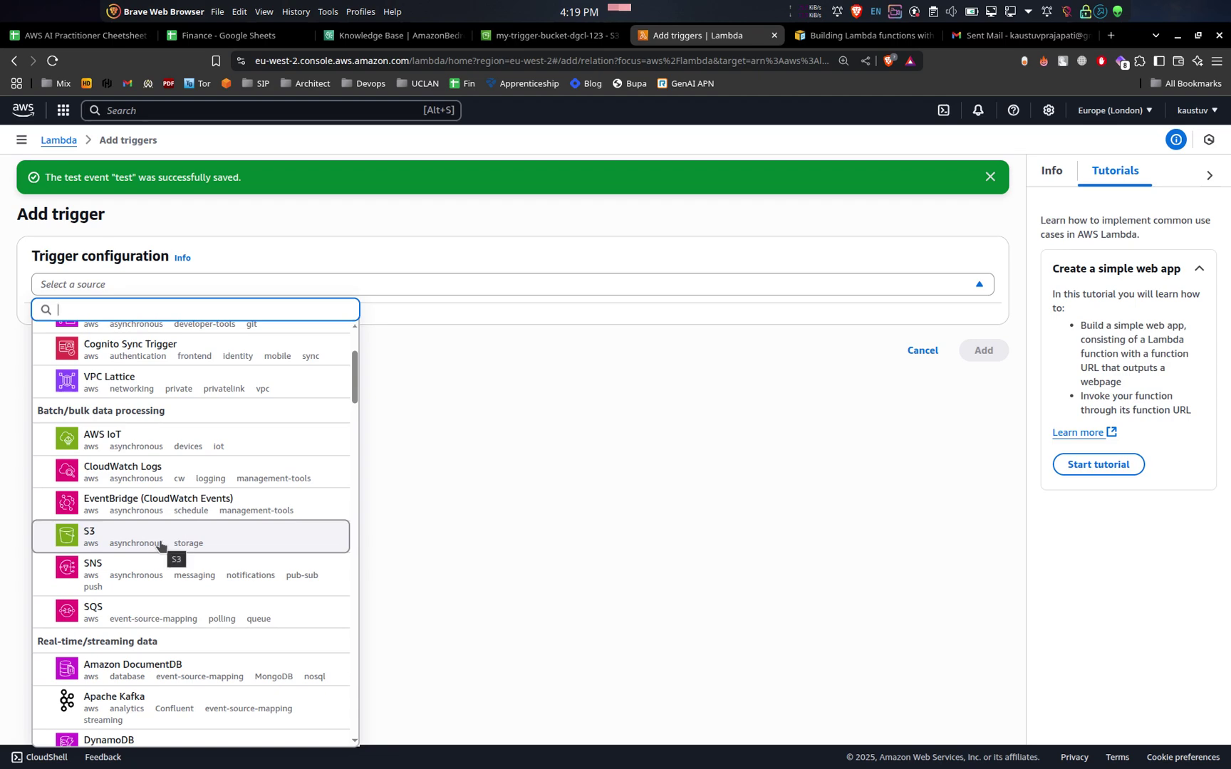
{"action": "left_click", "coordinate": [160, 542]}
- Select the bucket my-trigger-bucket-dgcl-123 for the trigger and keep All object create events as the event type
{"action": "left_click", "coordinate": [160, 364]}
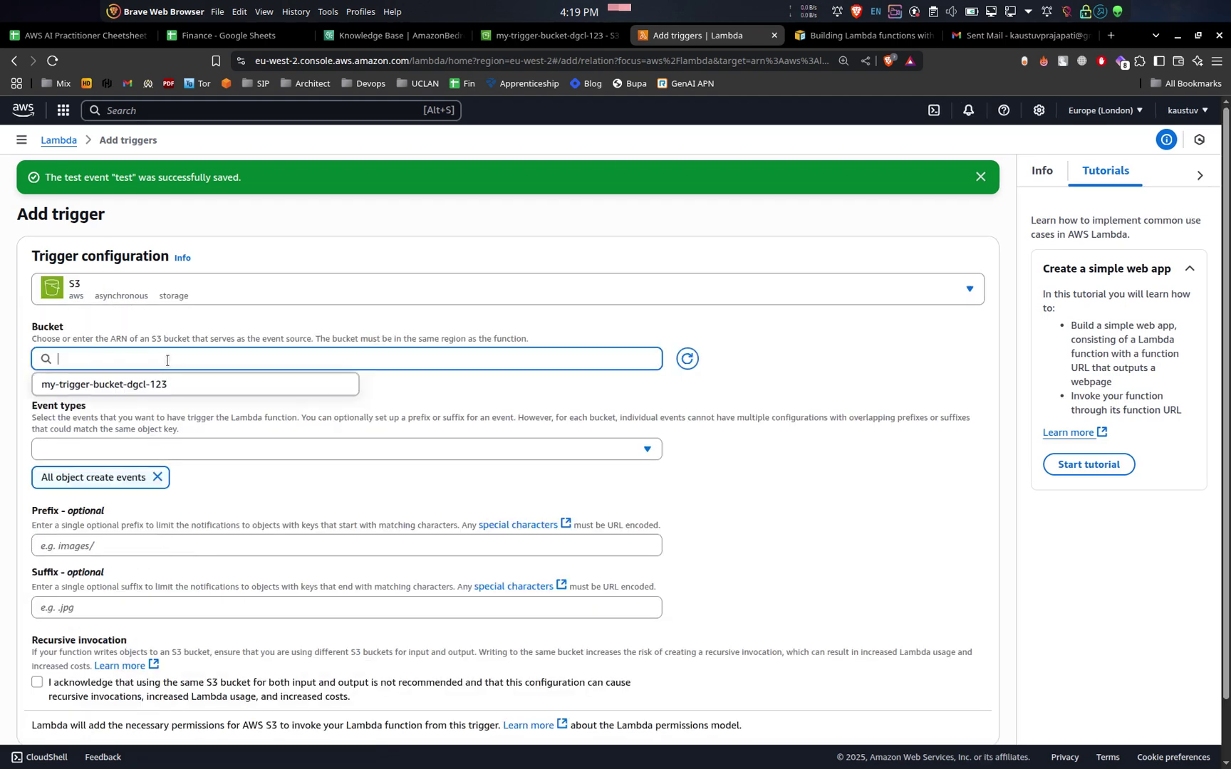
{"action": "left_click", "coordinate": [154, 384]}
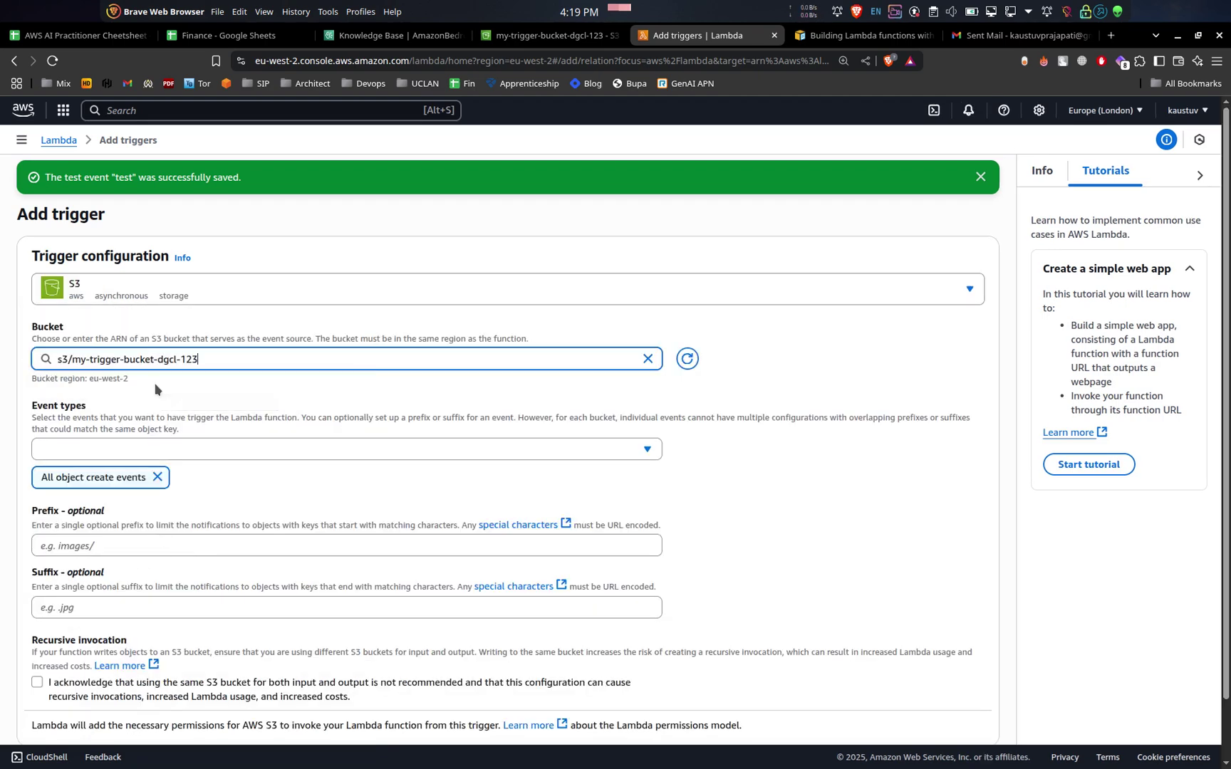
{"action": "left_click", "coordinate": [93, 450]}
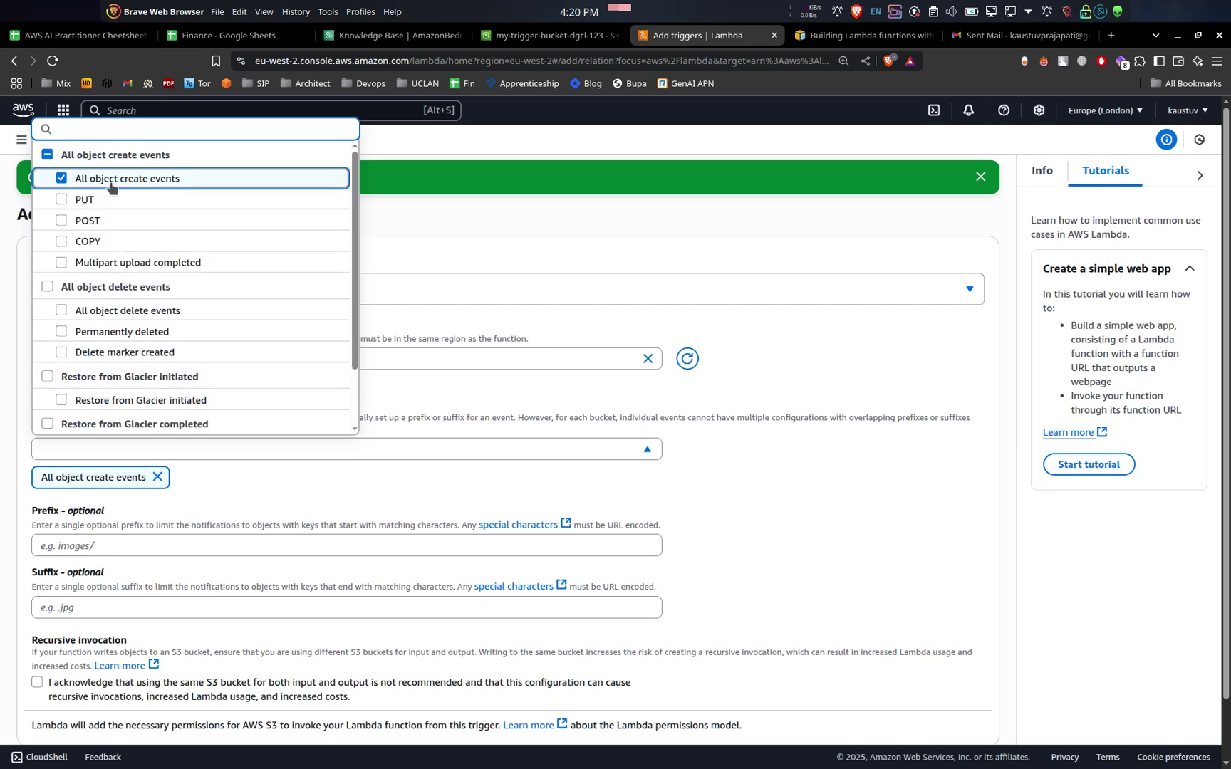
{"action": "left_click", "coordinate": [812, 326]}
{"action": "scroll", "coordinate": [327, 366], "scroll_direction": "down", "scroll_amount": 1}
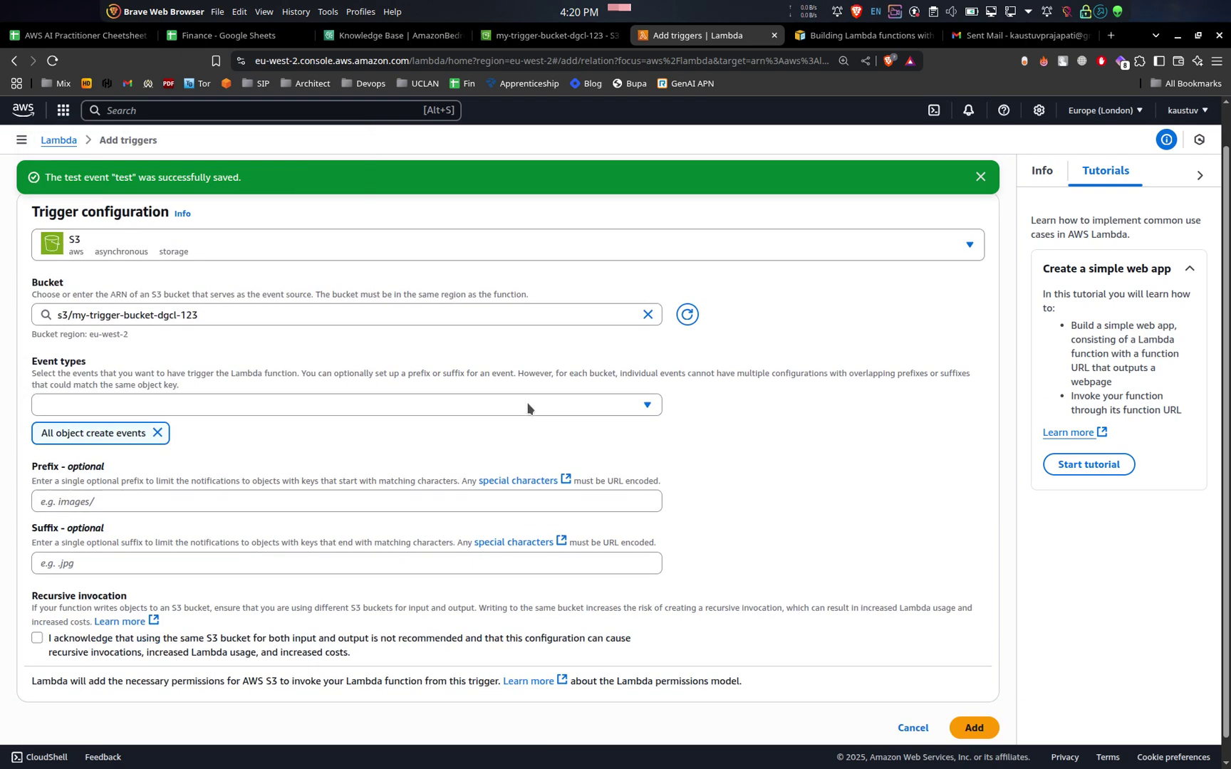
- Leave the prefix and suffix empty, acknowledge the recursive invocation warning, and add the trigger
{"action": "left_click", "coordinate": [95, 478]}
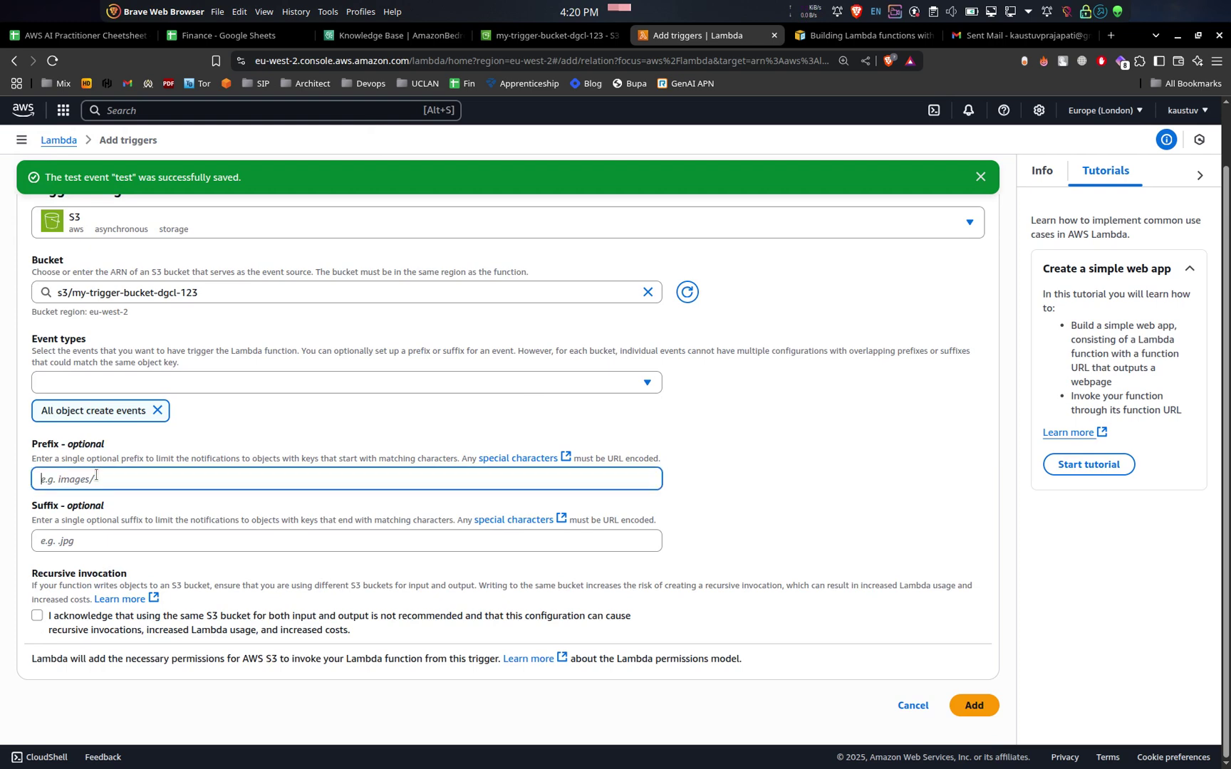
{"action": "left_click", "coordinate": [140, 539]}
{"action": "scroll", "coordinate": [143, 384], "scroll_direction": "up", "scroll_amount": 1}
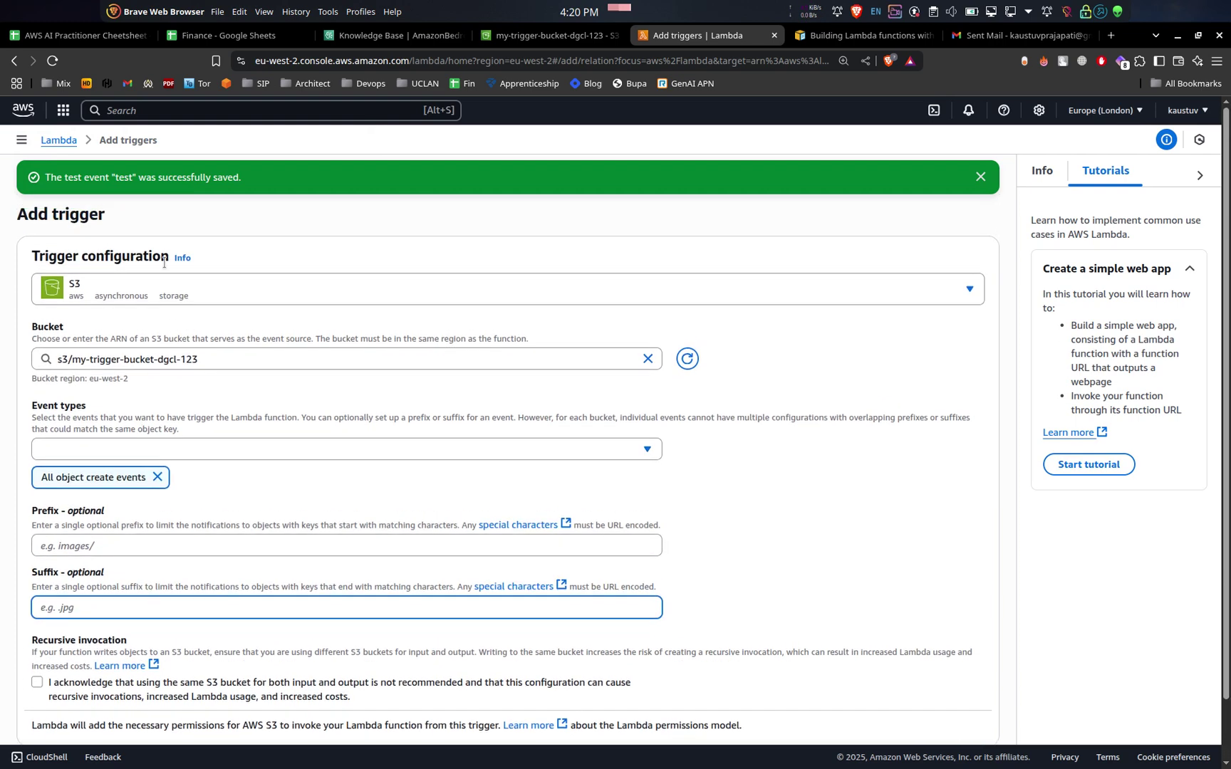
{"action": "scroll", "coordinate": [152, 535], "scroll_direction": "down", "scroll_amount": 1}
{"action": "left_click", "coordinate": [41, 620]}
{"action": "left_click", "coordinate": [39, 619]}
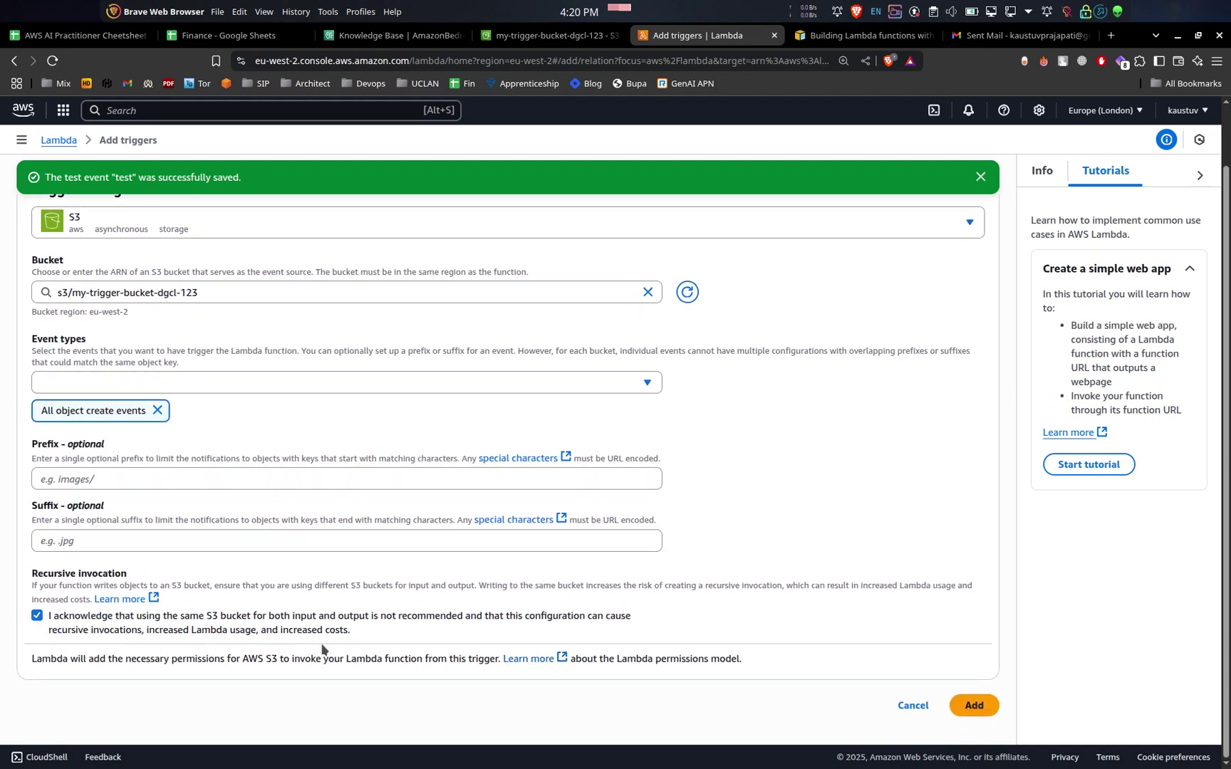
{"action": "left_click", "coordinate": [973, 705]}
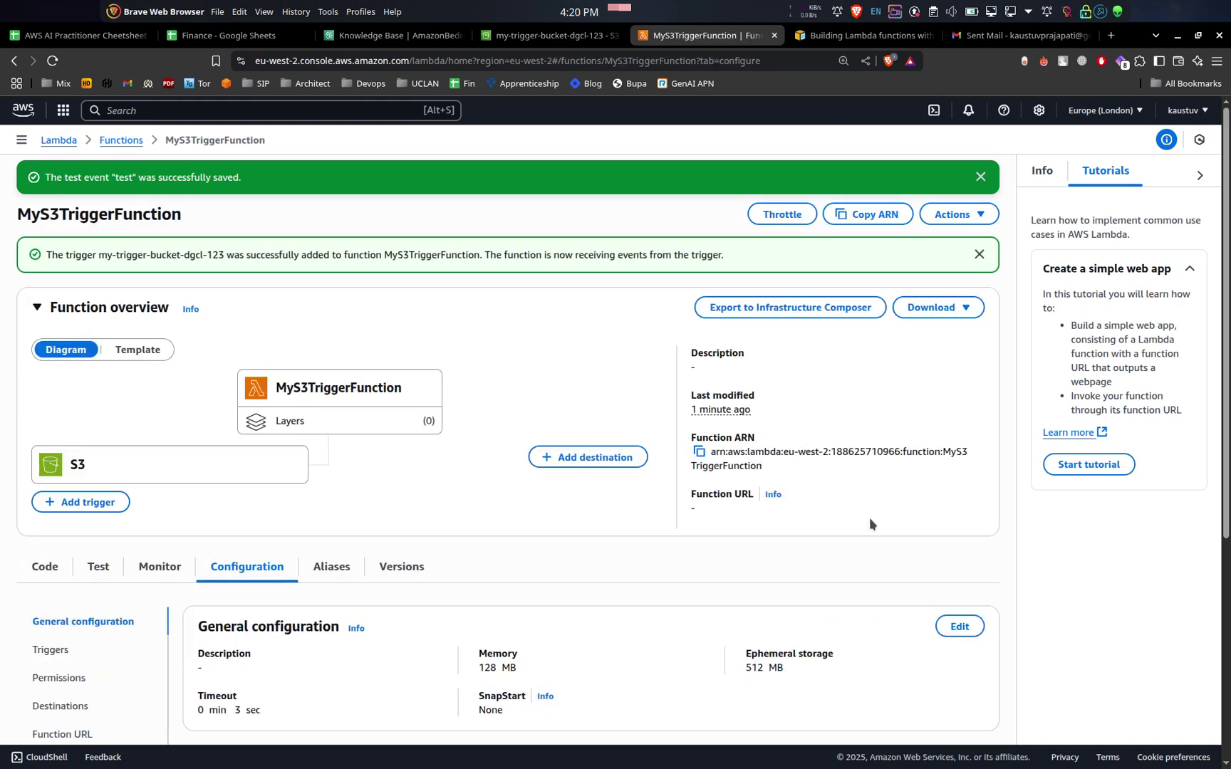
- Inspect the new S3 trigger's details in the function configuration, including its event types
{"action": "scroll", "coordinate": [502, 464], "scroll_direction": "down", "scroll_amount": 4}
{"action": "scroll", "coordinate": [481, 458], "scroll_direction": "up", "scroll_amount": 1}
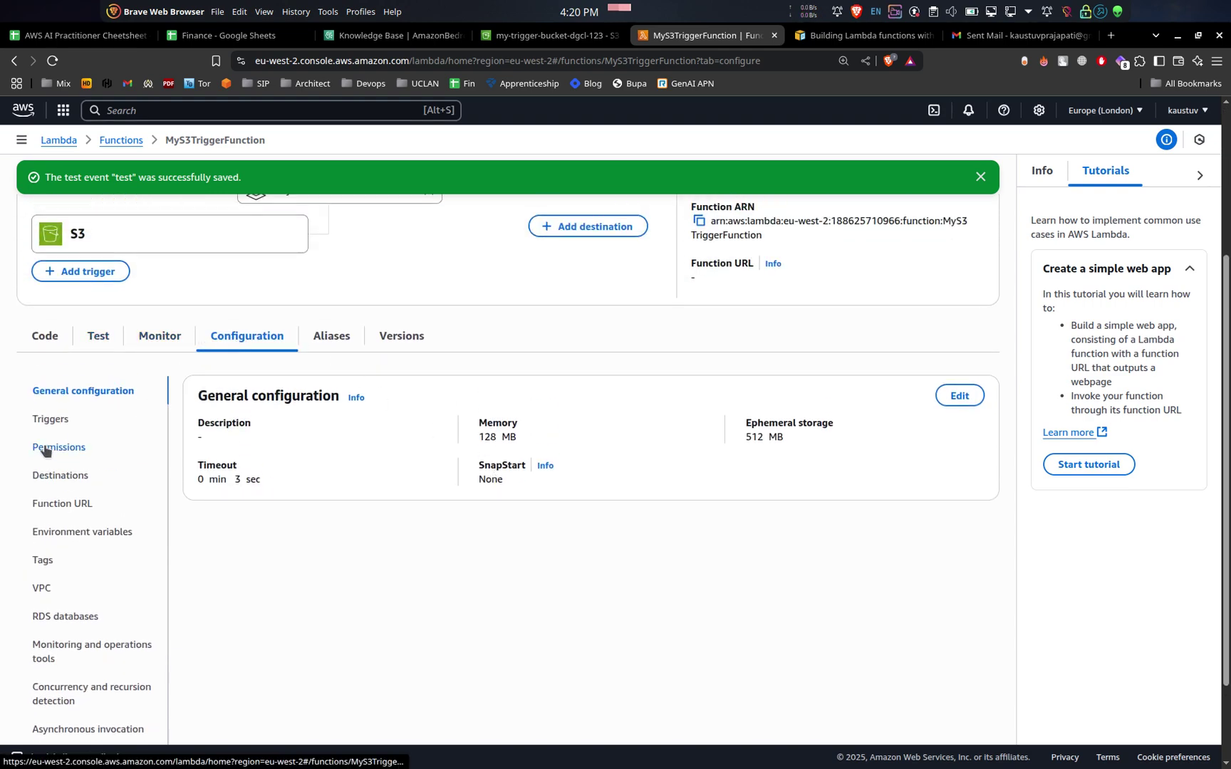
{"action": "left_click", "coordinate": [47, 420]}
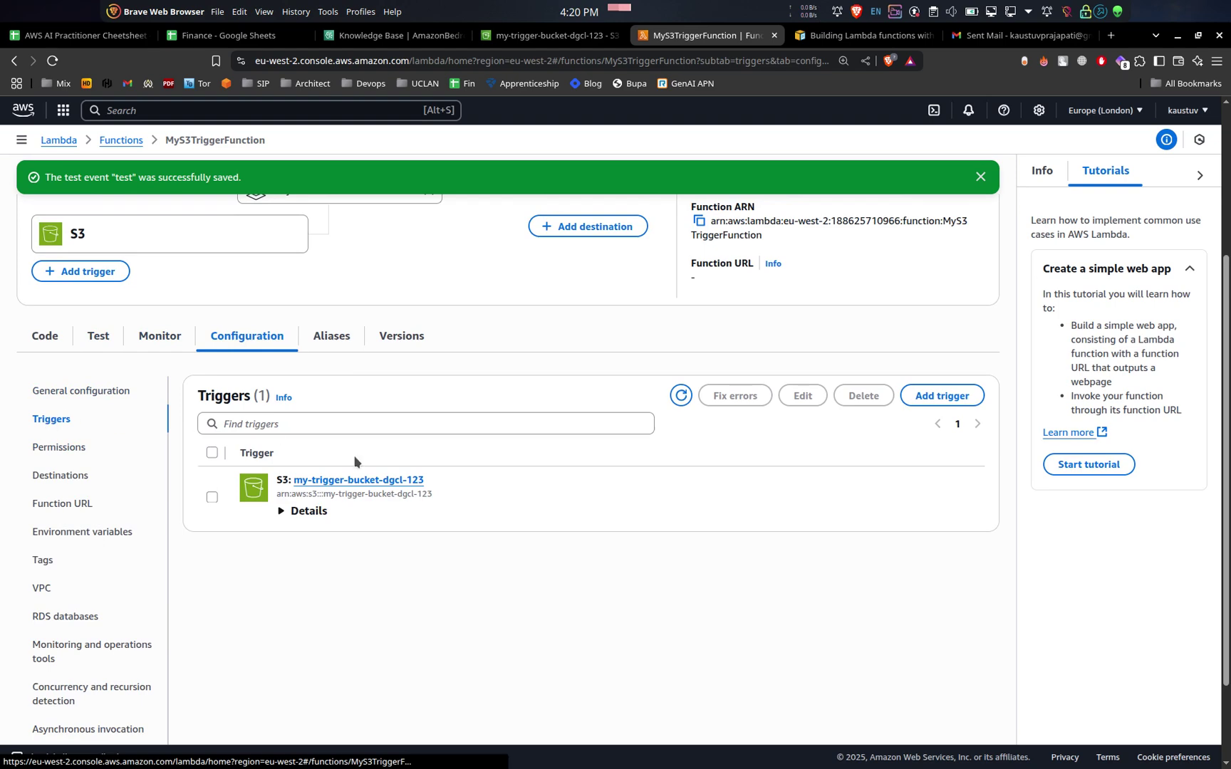
{"action": "left_click", "coordinate": [282, 513]}
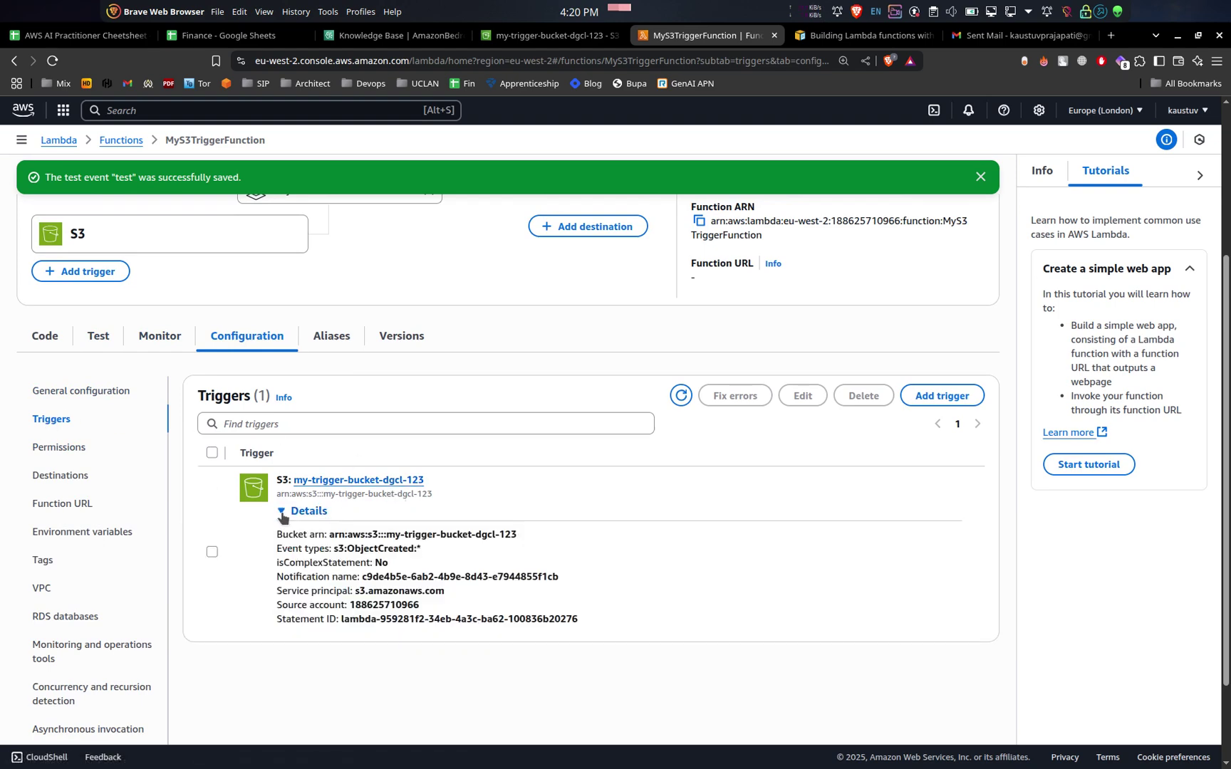
{"action": "scroll", "coordinate": [282, 518], "scroll_direction": "down", "scroll_amount": 2}
{"action": "left_click_drag", "start_coordinate": [343, 473], "coordinate": [410, 476]}
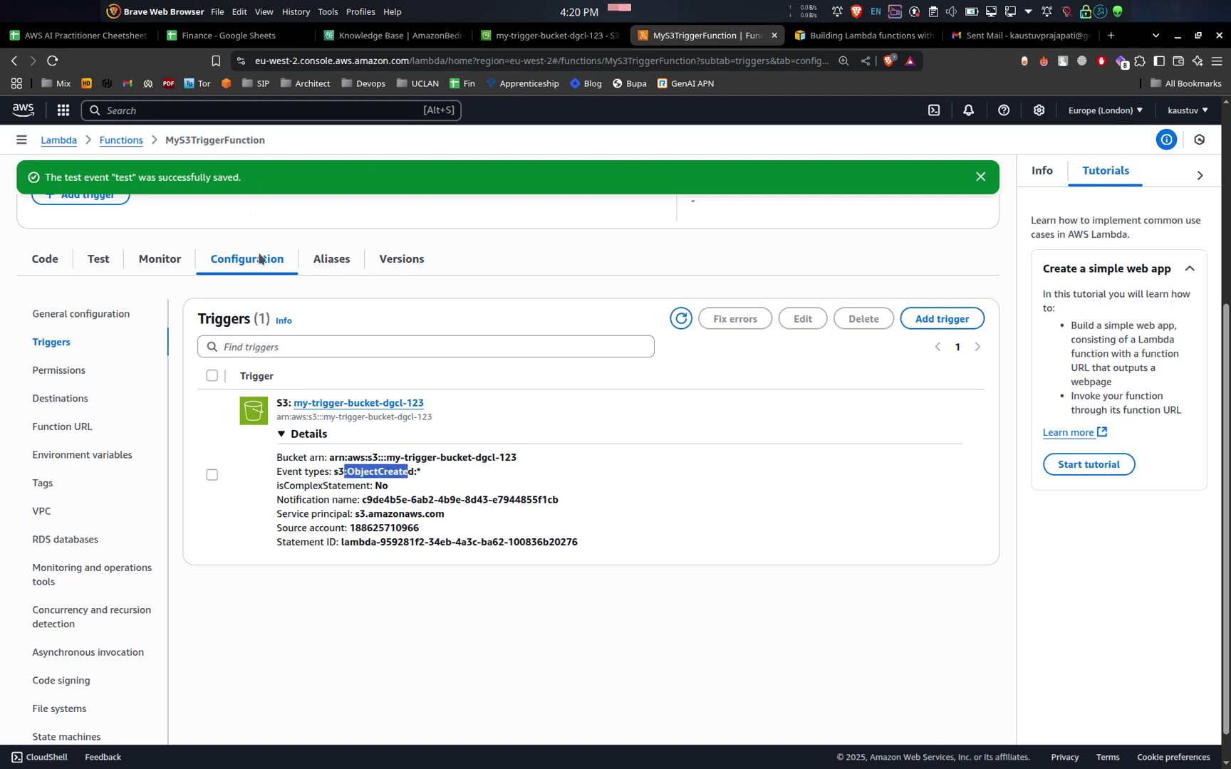
- Review the function's permissions, including the allowed log actions and the resource-based policy statements
{"action": "left_click", "coordinate": [50, 371]}
{"action": "scroll", "coordinate": [552, 416], "scroll_direction": "down", "scroll_amount": 6}
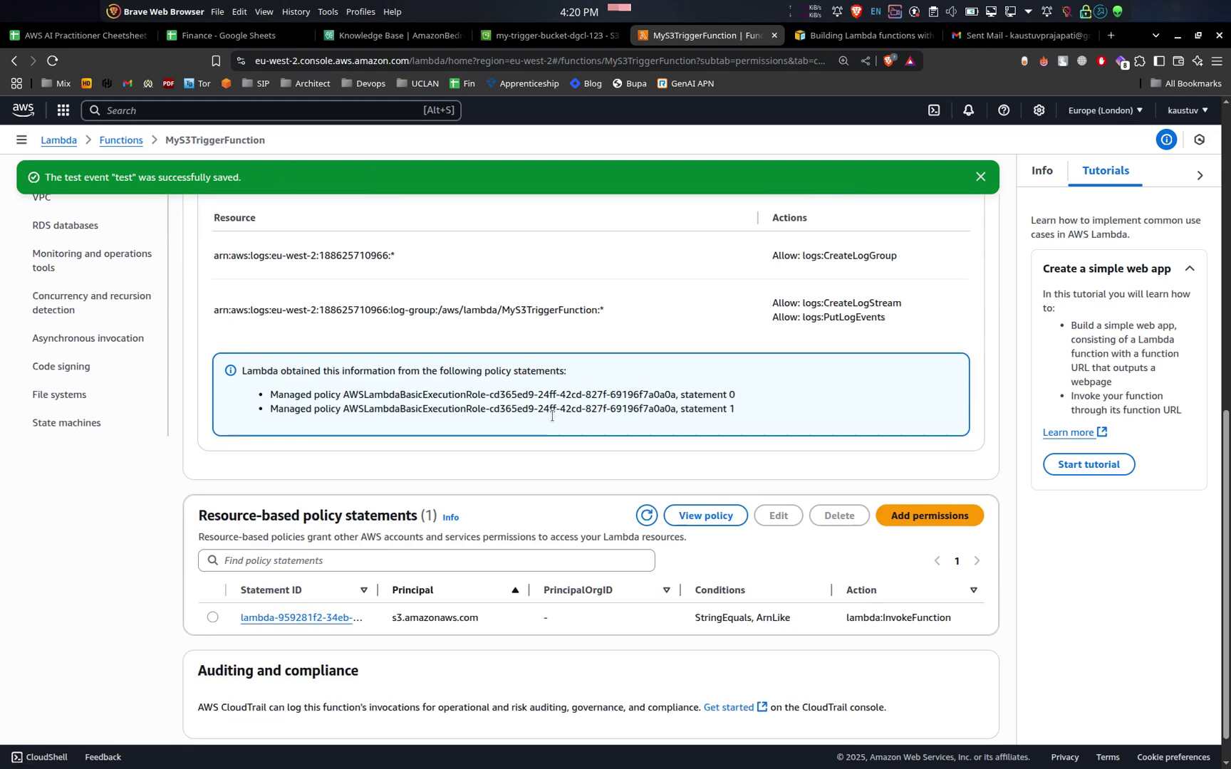
{"action": "scroll", "coordinate": [551, 417], "scroll_direction": "down", "scroll_amount": 1}
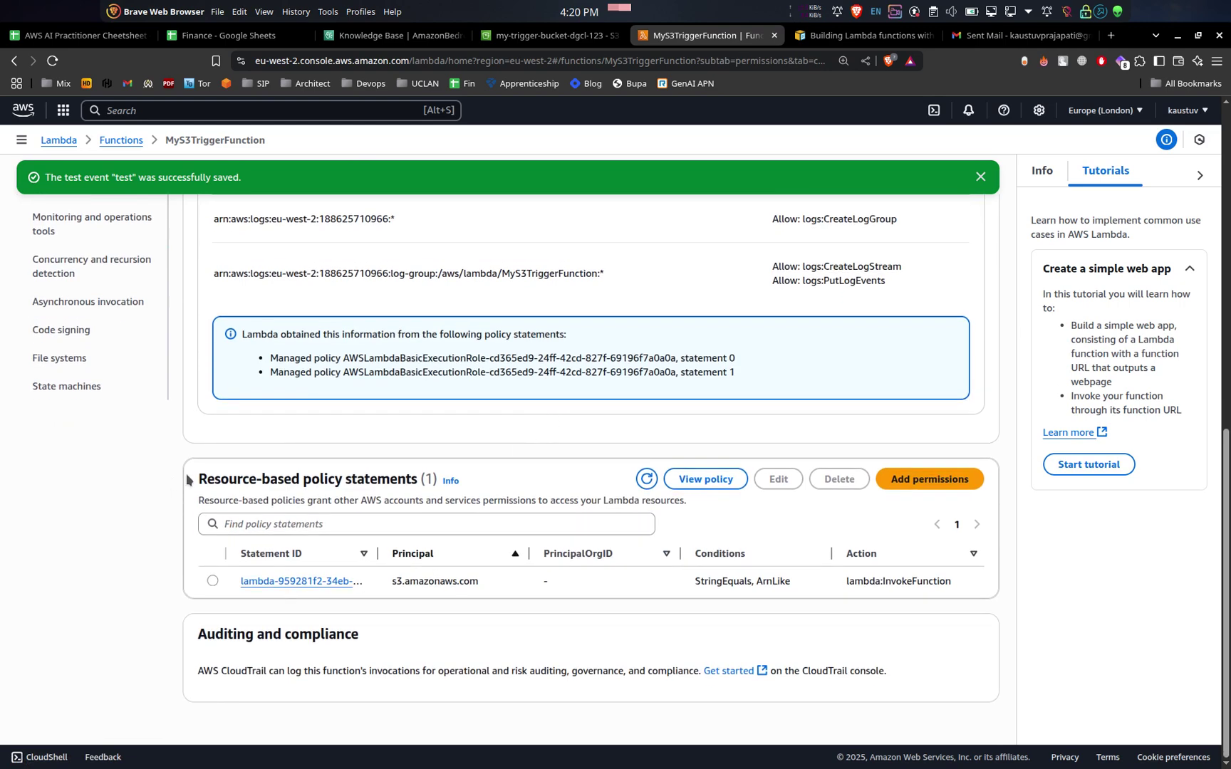
- Inspect the details of the function's resource-based policy statement, including its principal, effect, action and conditions, and close them
{"action": "left_click_drag", "start_coordinate": [191, 478], "coordinate": [344, 565]}
{"action": "left_click", "coordinate": [341, 581]}
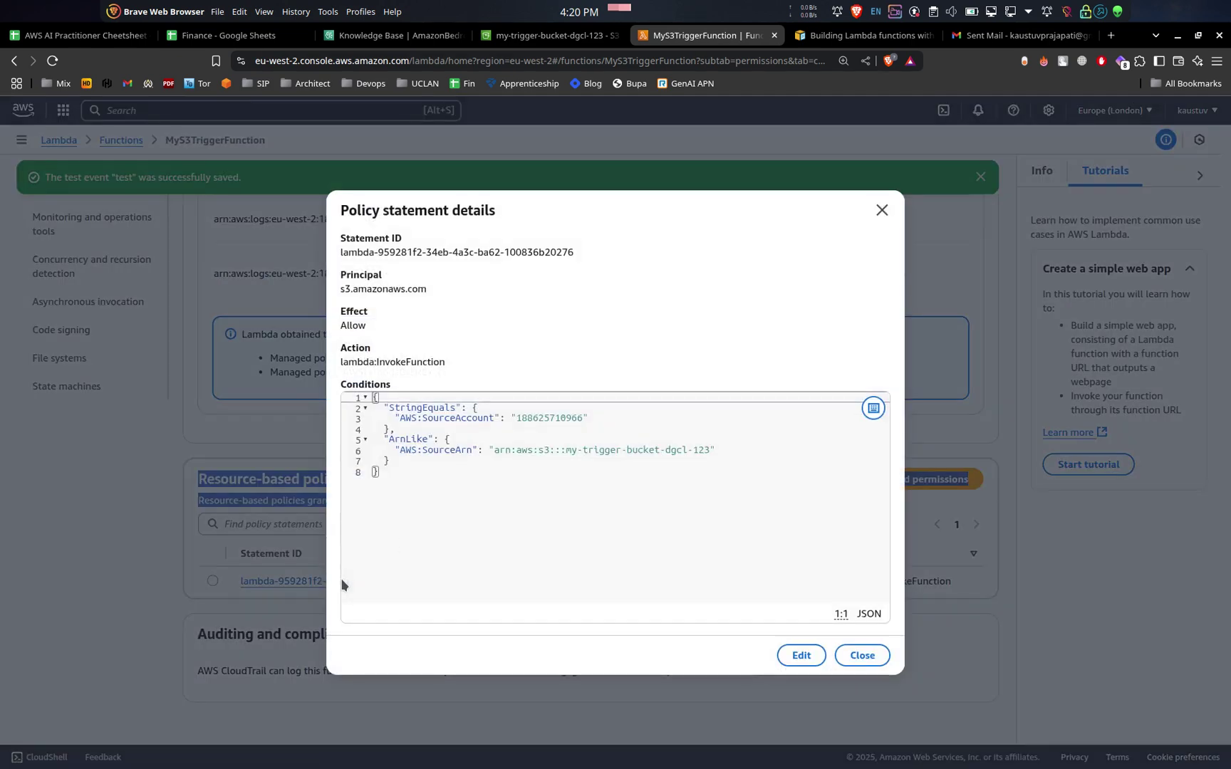
{"action": "left_click_drag", "start_coordinate": [555, 454], "coordinate": [700, 447]}
{"action": "left_click", "coordinate": [461, 405]}
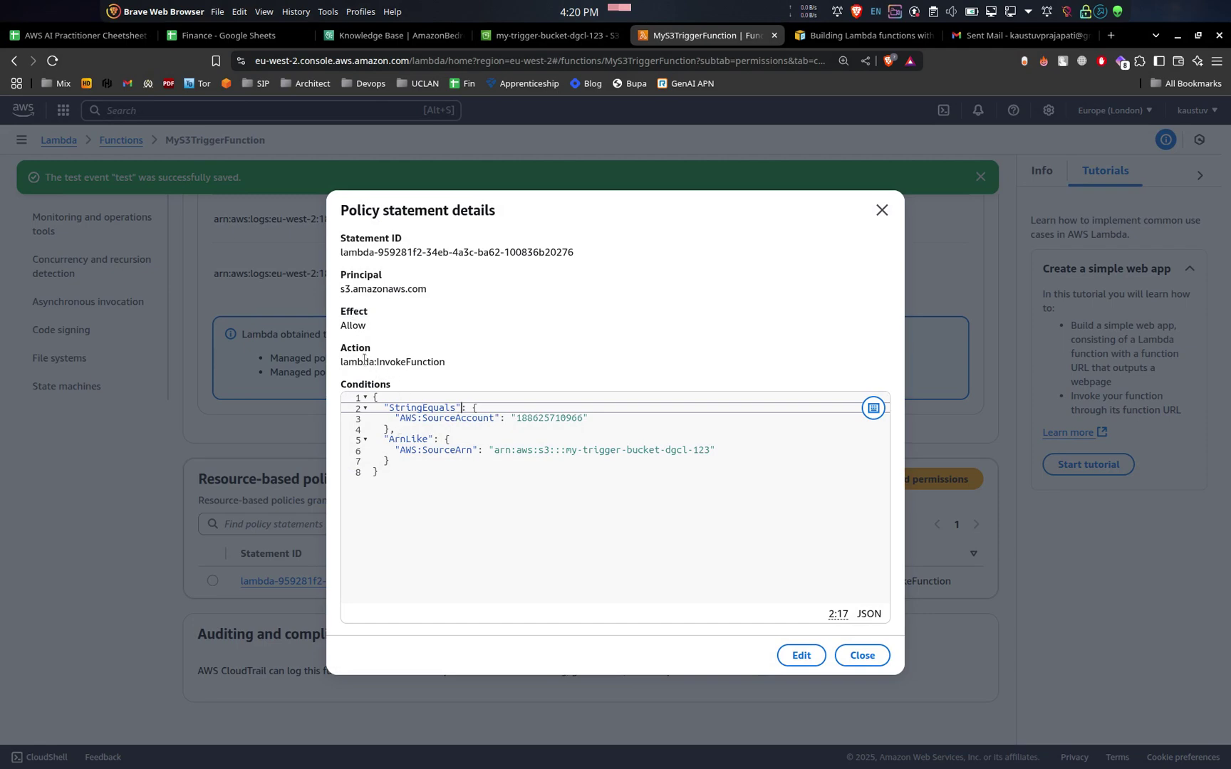
{"action": "left_click_drag", "start_coordinate": [364, 360], "coordinate": [455, 364]}
{"action": "left_click_drag", "start_coordinate": [352, 326], "coordinate": [436, 288]}
{"action": "left_click", "coordinate": [722, 285]}
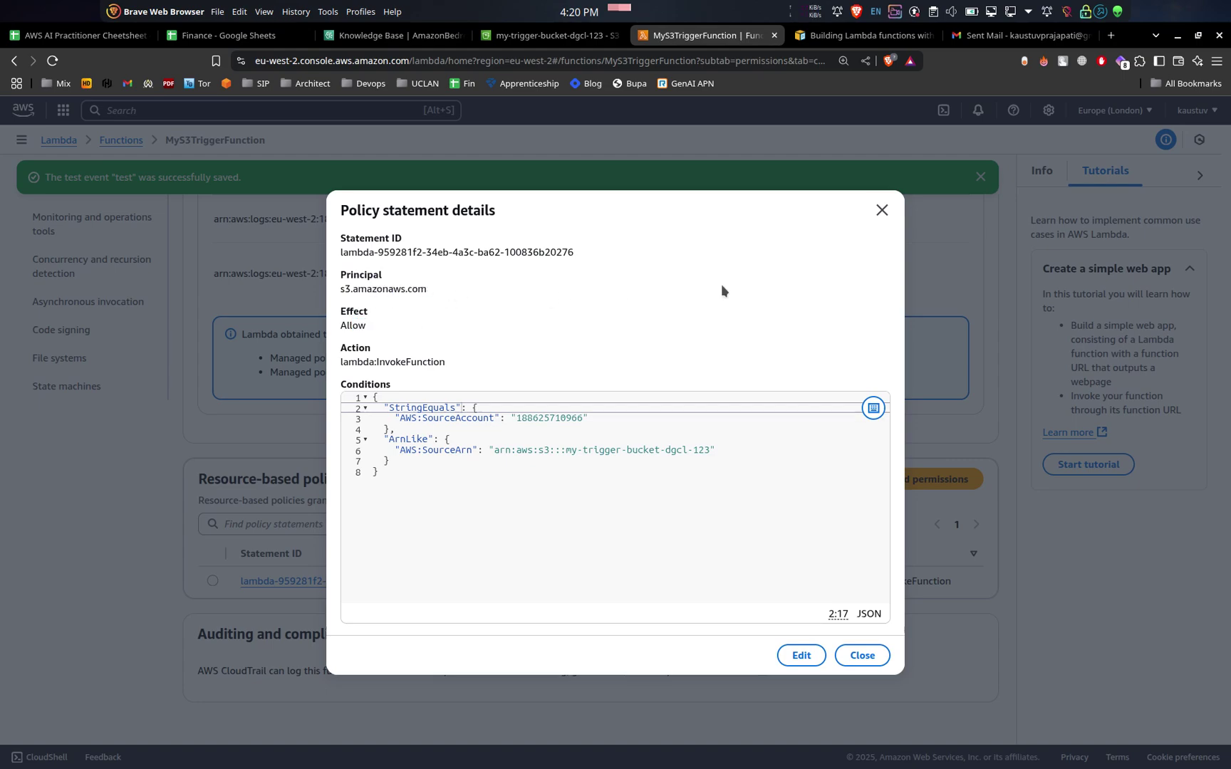
{"action": "left_click", "coordinate": [882, 210]}
- Review the execution role's resource summary and check which services the function has permission to access
{"action": "scroll", "coordinate": [497, 527], "scroll_direction": "up", "scroll_amount": 10}
{"action": "scroll", "coordinate": [496, 519], "scroll_direction": "down", "scroll_amount": 5}
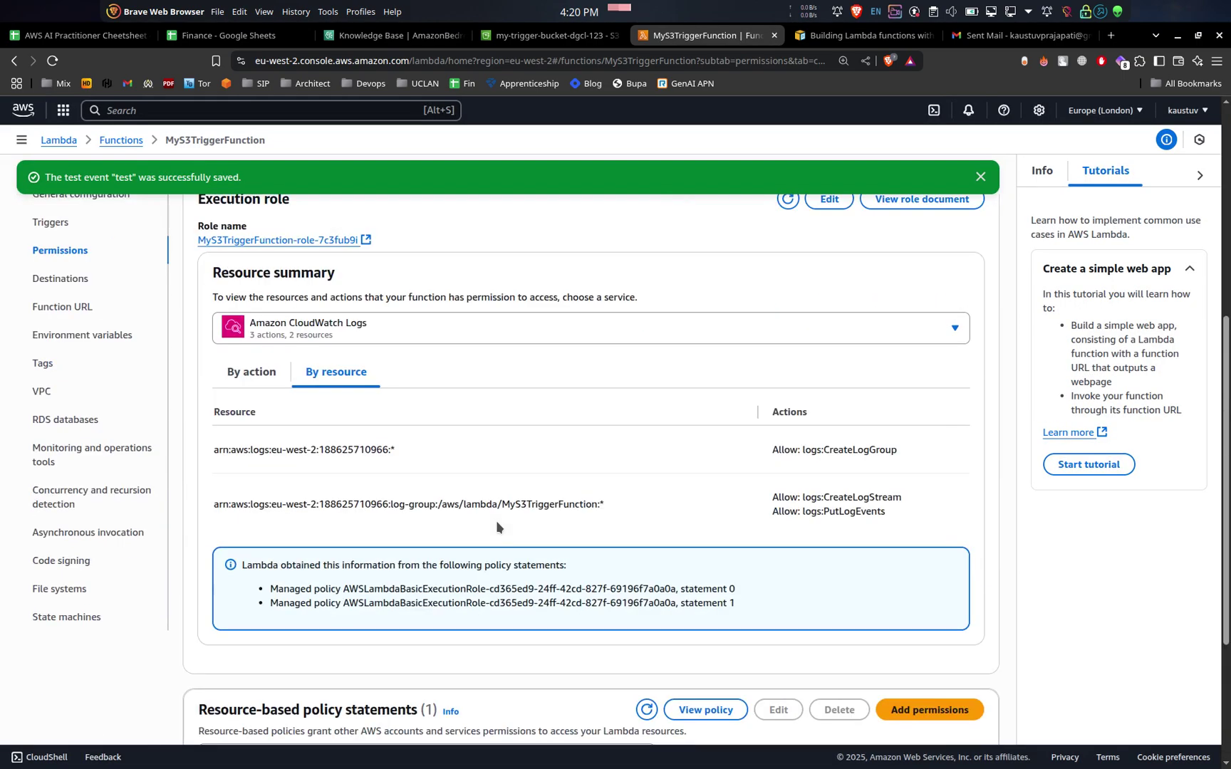
{"action": "scroll", "coordinate": [496, 520], "scroll_direction": "down", "scroll_amount": 2}
{"action": "scroll", "coordinate": [701, 609], "scroll_direction": "up", "scroll_amount": 4}
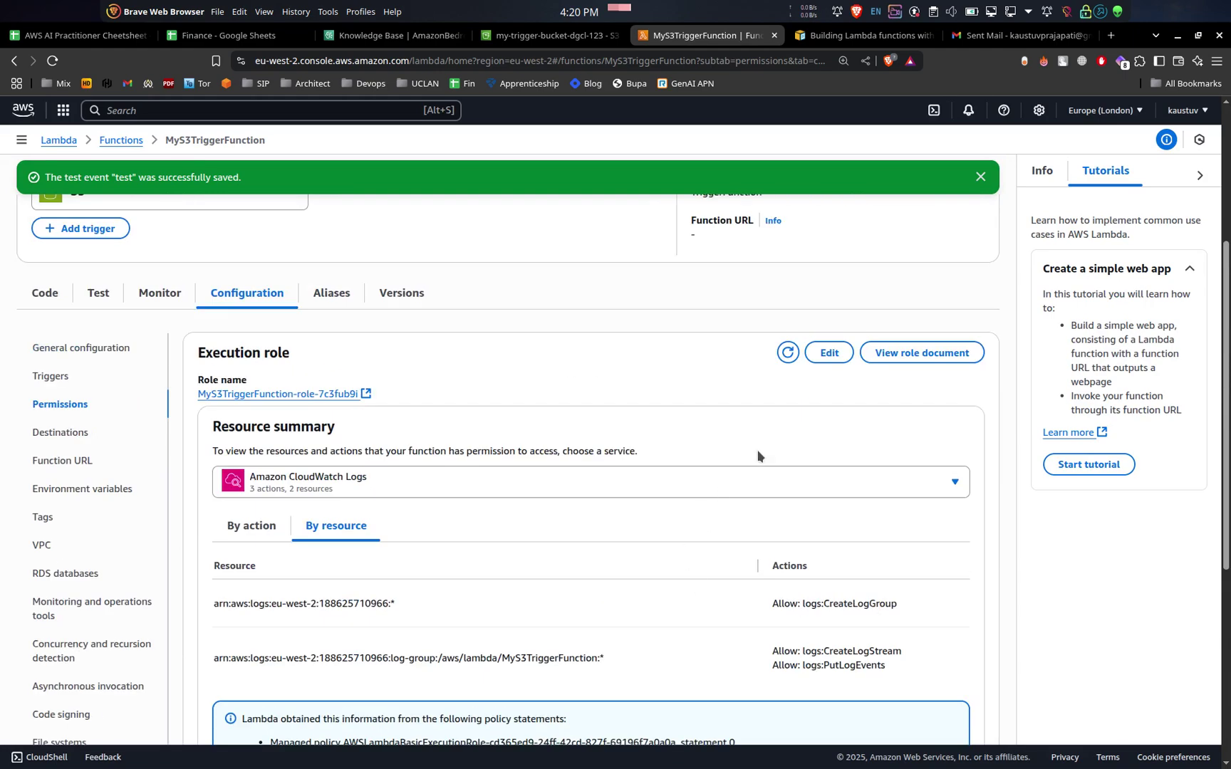
{"action": "left_click", "coordinate": [341, 480]}
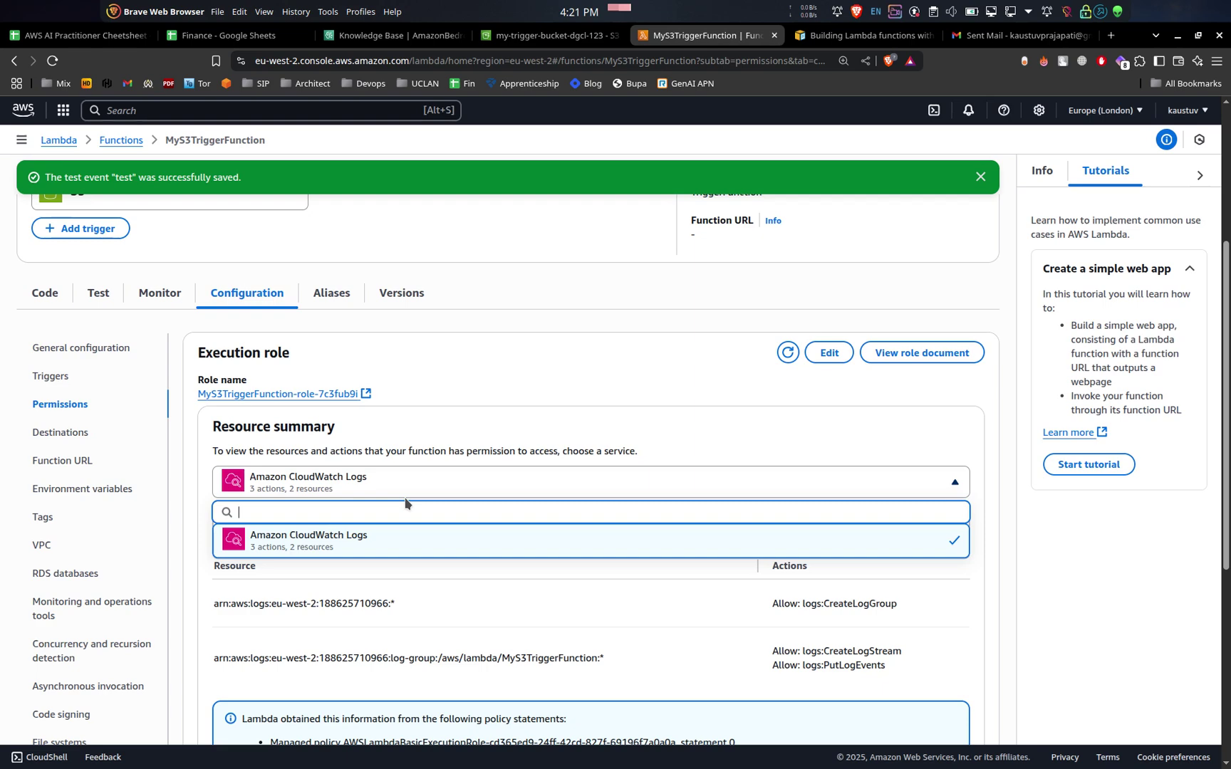
{"action": "left_click", "coordinate": [508, 487]}
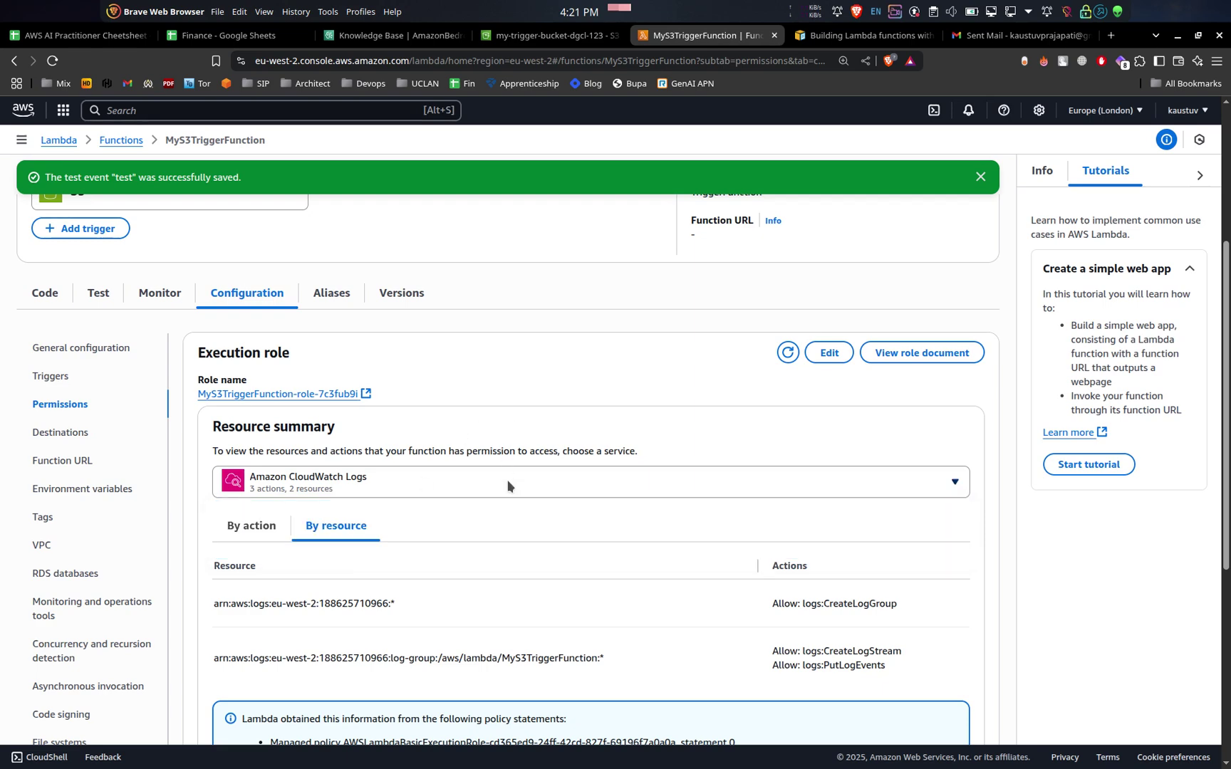
{"action": "scroll", "coordinate": [486, 405], "scroll_direction": "up", "scroll_amount": 1}
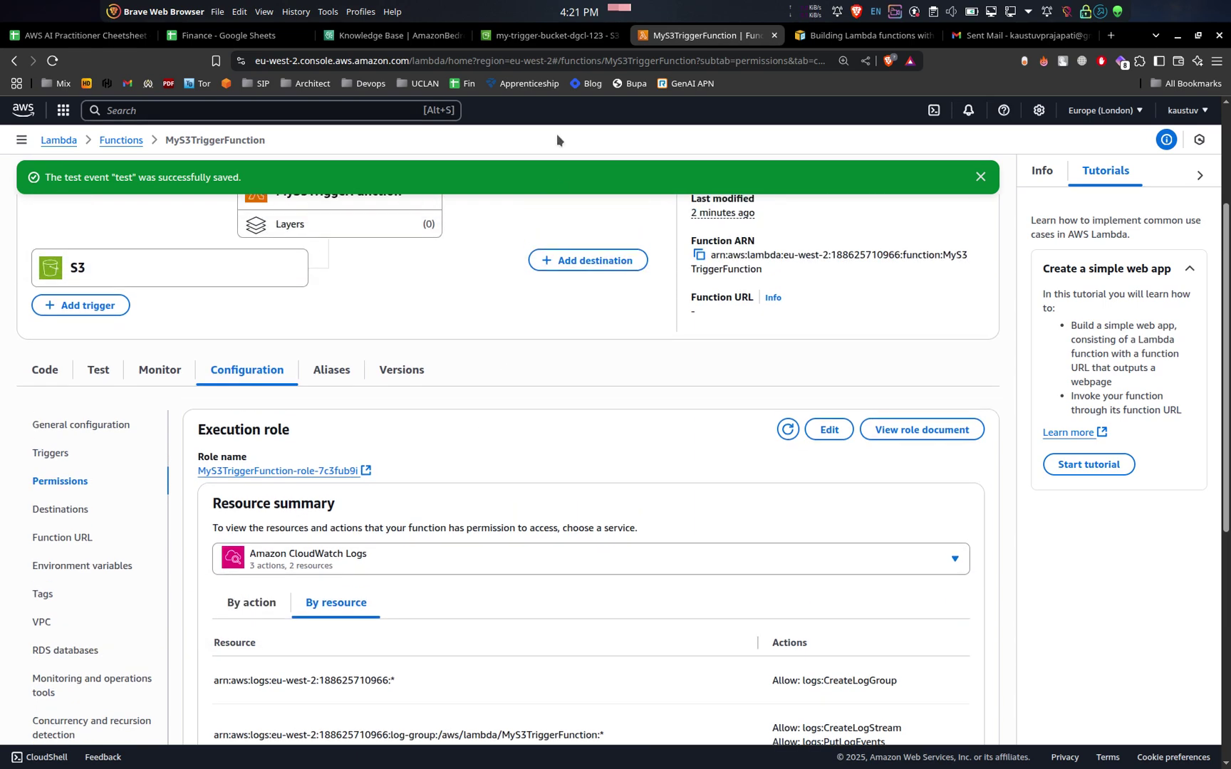
- Upload test file.txt from the local Devops folder to the my-trigger-bucket-dgcl-123 bucket and return to the bucket's object list
{"action": "left_click", "coordinate": [579, 41]}
{"action": "left_click", "coordinate": [883, 189]}
{"action": "key", "text": "super+w"}
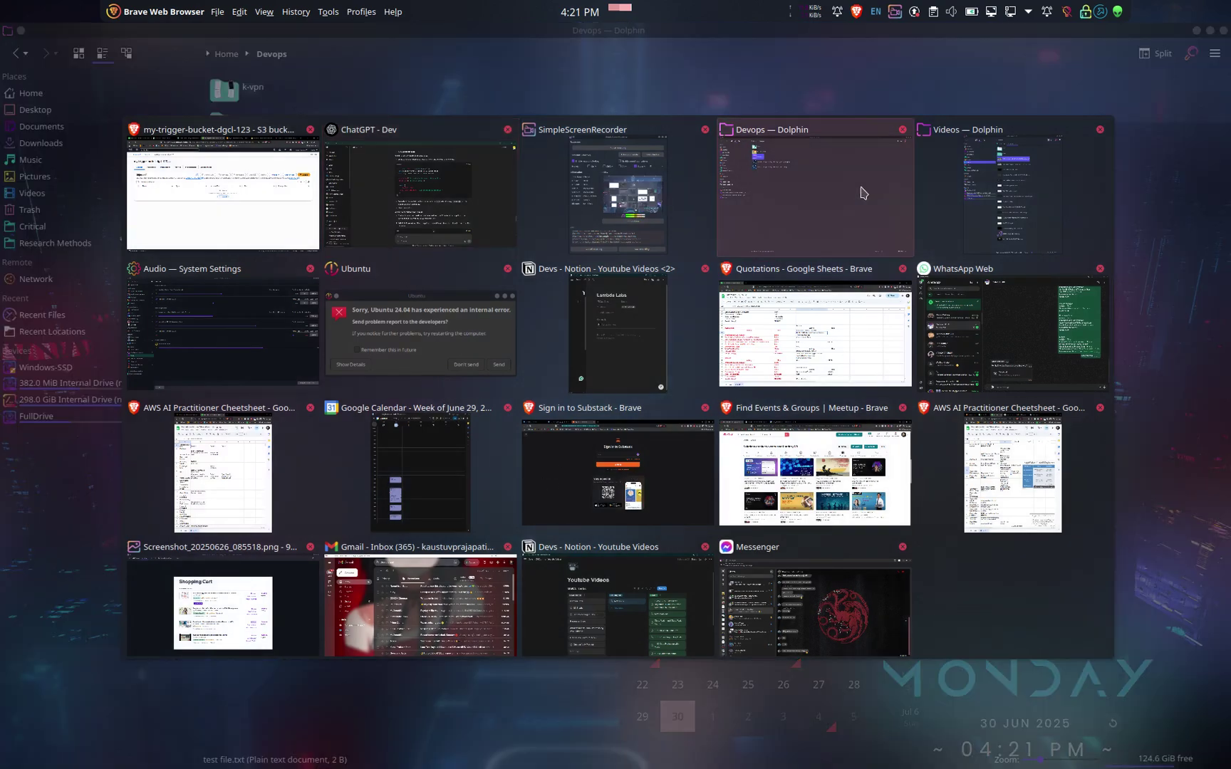
{"action": "left_click", "coordinate": [855, 191]}
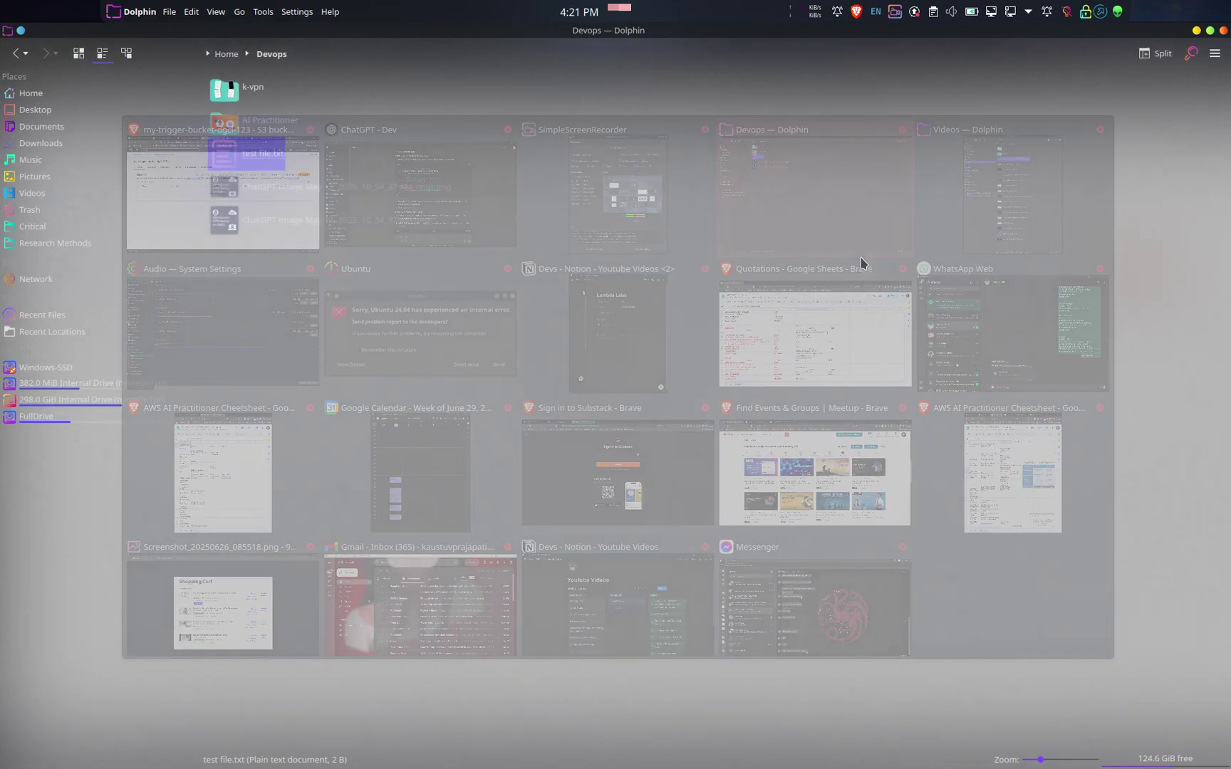
{"action": "left_click", "coordinate": [266, 155]}
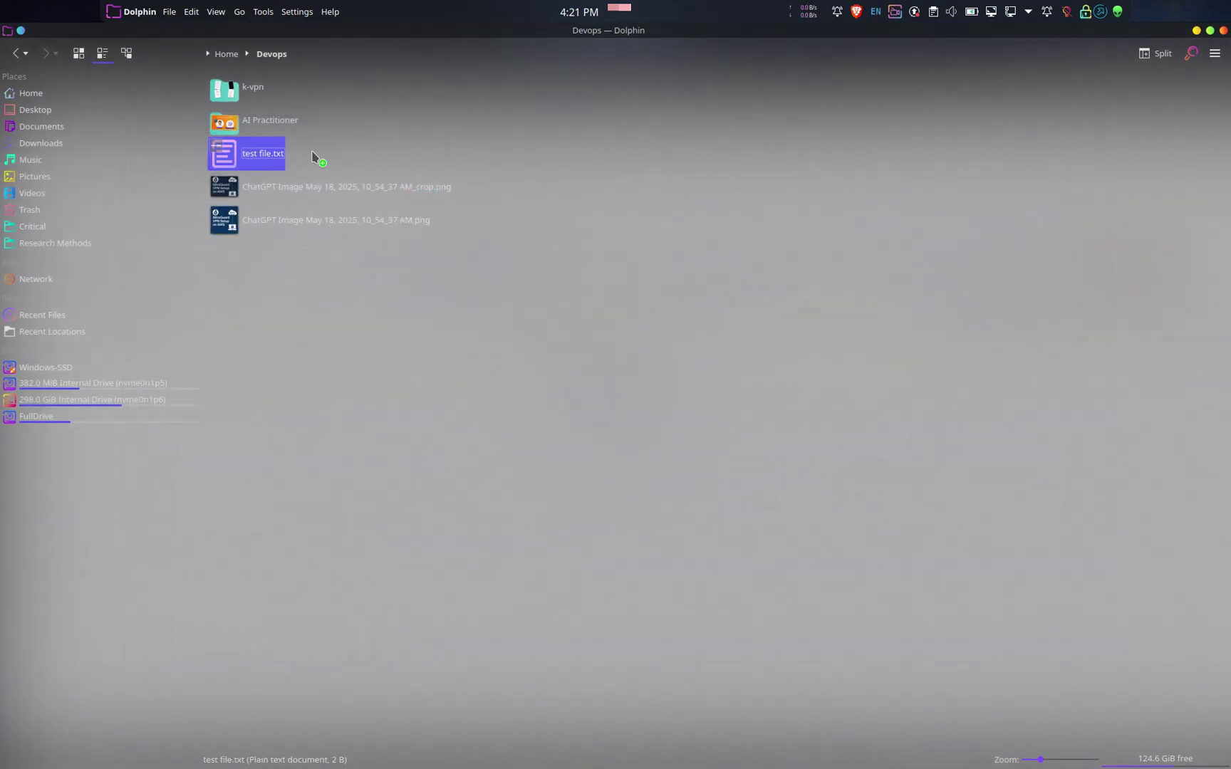
{"action": "left_click_drag", "start_coordinate": [311, 155], "coordinate": [605, 442]}
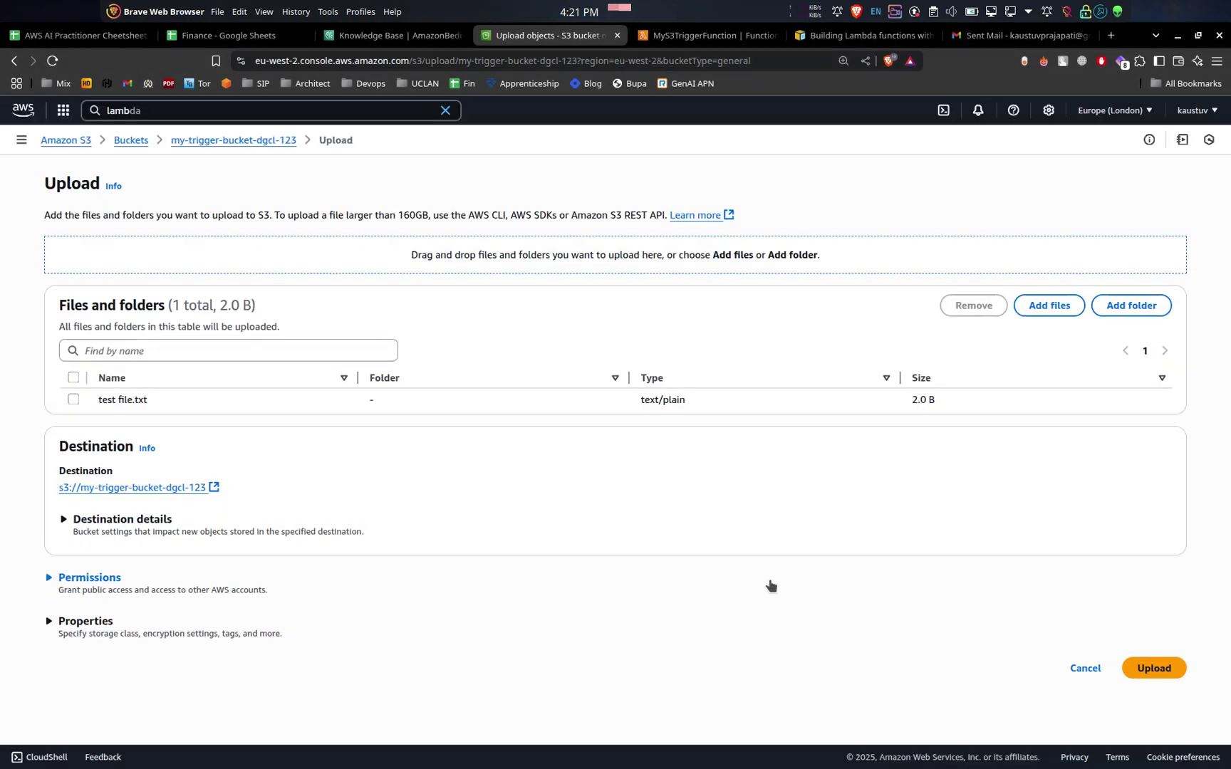
{"action": "left_click", "coordinate": [1150, 668]}
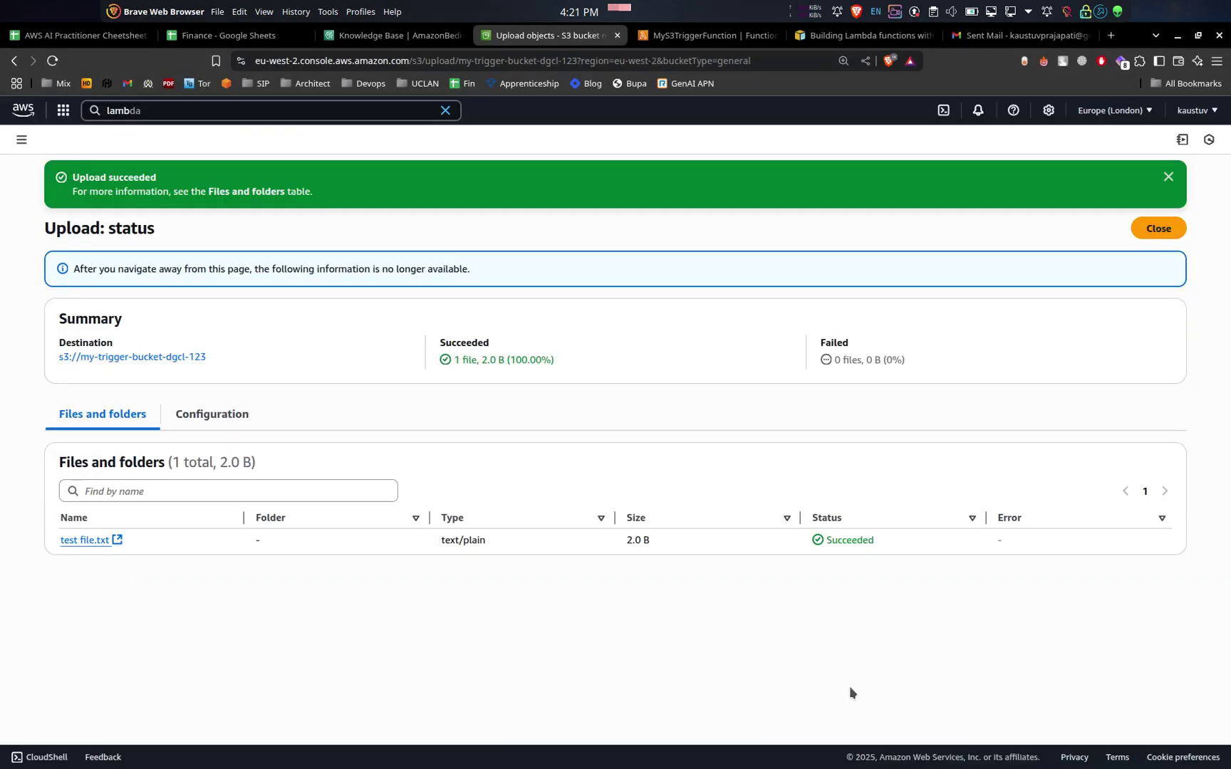
{"action": "left_click", "coordinate": [160, 357]}
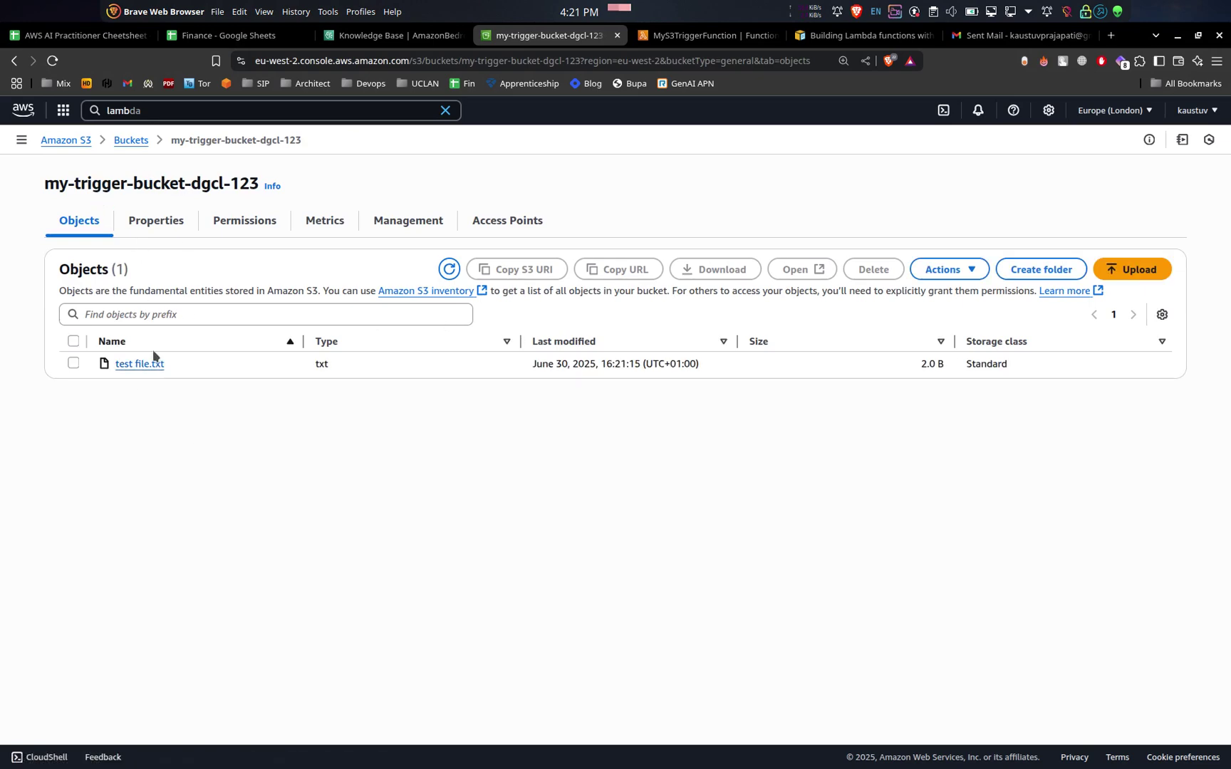
- Examine MyS3TriggerFunction's CloudWatch metrics, including the invocations and the data points of the Duration graph
{"action": "left_click", "coordinate": [699, 39]}
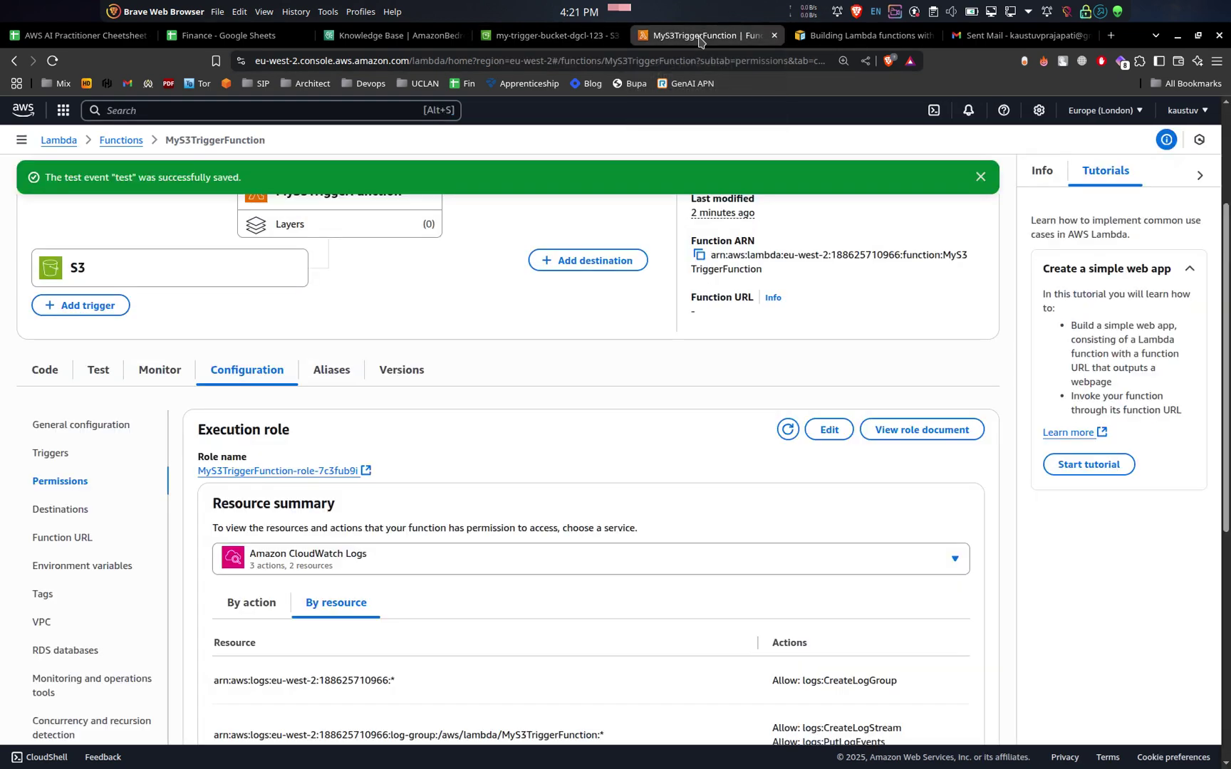
{"action": "left_click", "coordinate": [55, 380]}
{"action": "left_click", "coordinate": [150, 371]}
{"action": "scroll", "coordinate": [151, 377], "scroll_direction": "up", "scroll_amount": 3}
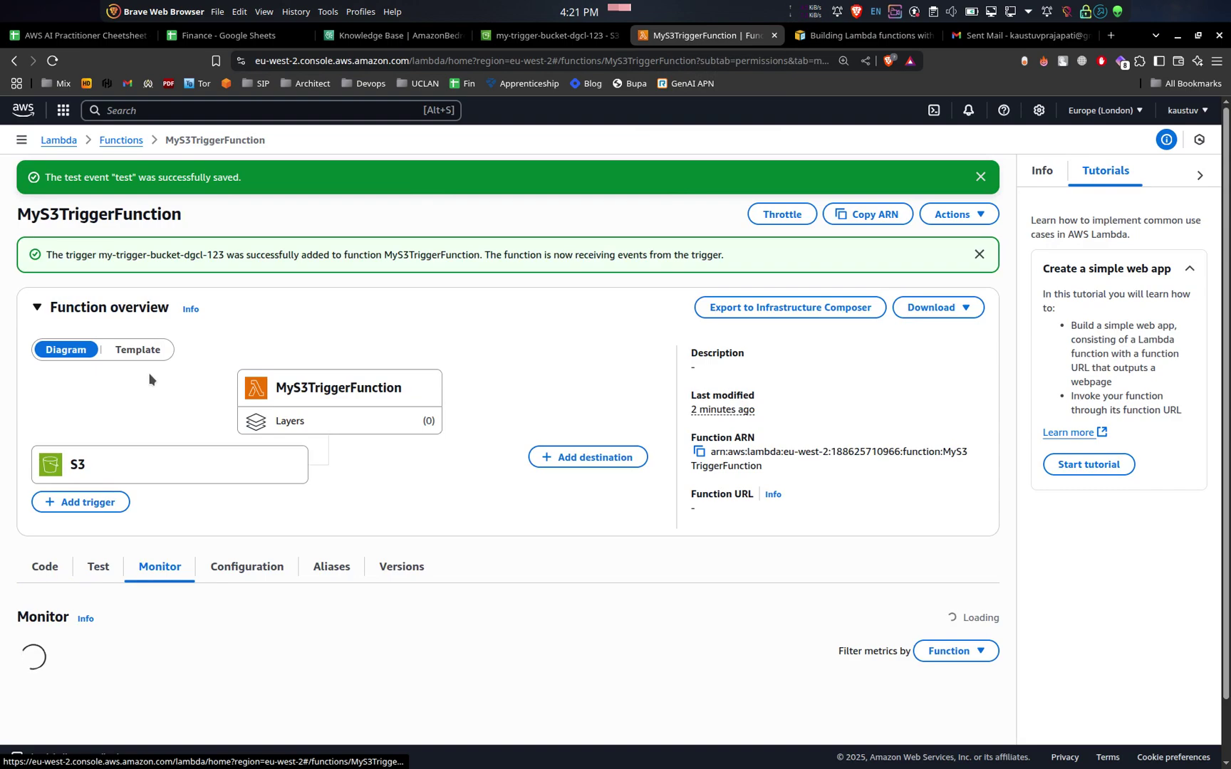
{"action": "scroll", "coordinate": [321, 335], "scroll_direction": "down", "scroll_amount": 1}
{"action": "scroll", "coordinate": [337, 318], "scroll_direction": "down", "scroll_amount": 4}
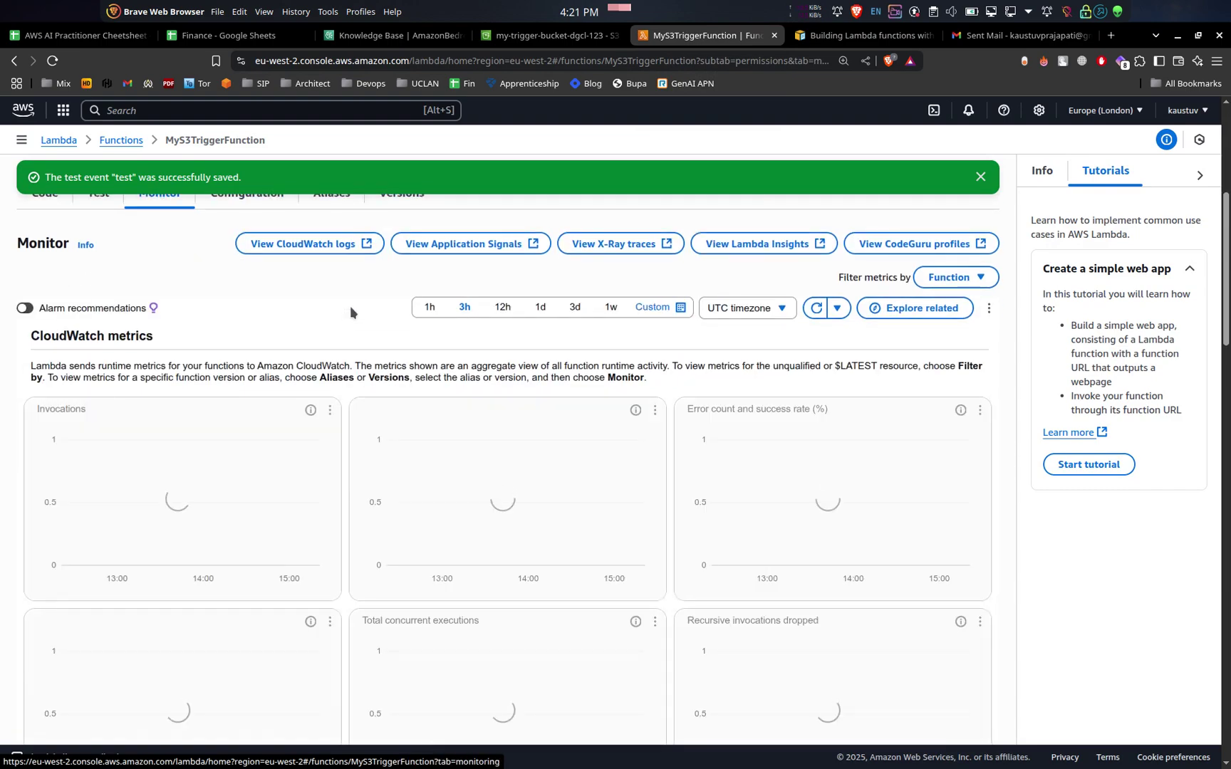
{"action": "scroll", "coordinate": [350, 306], "scroll_direction": "down", "scroll_amount": 1}
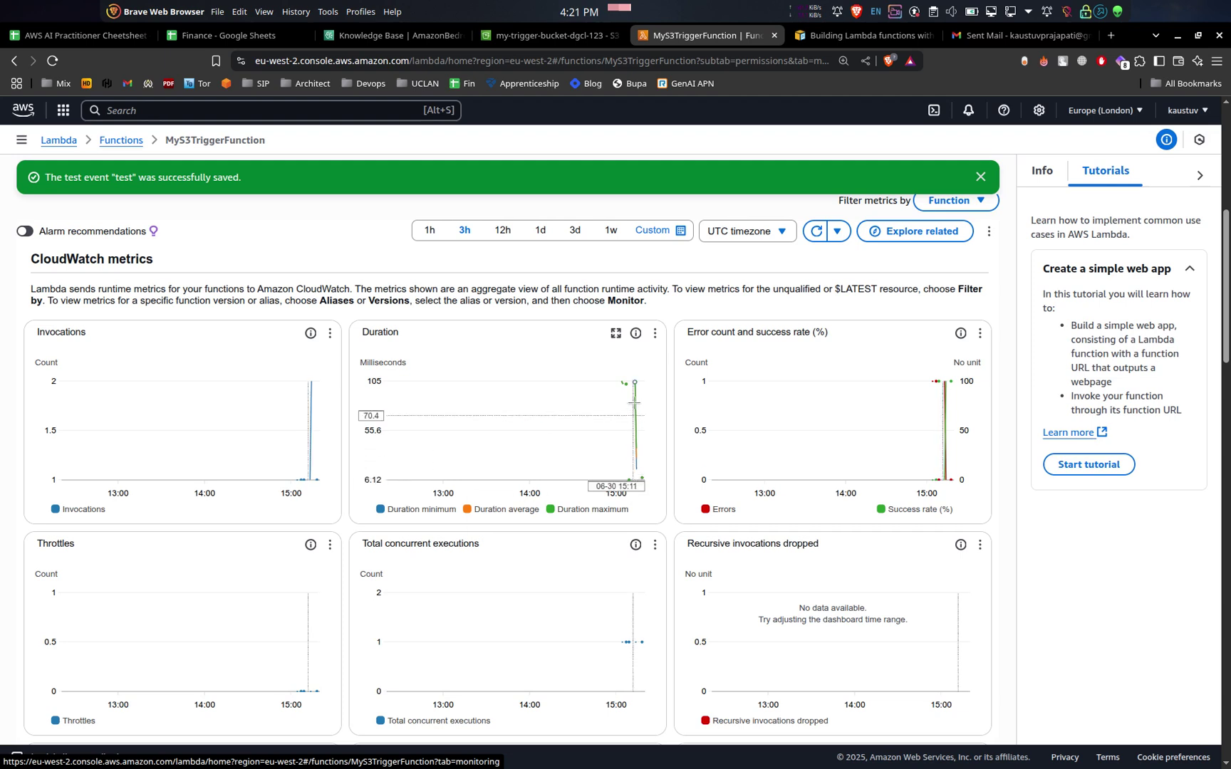
{"action": "mouse_move", "coordinate": [625, 384]}
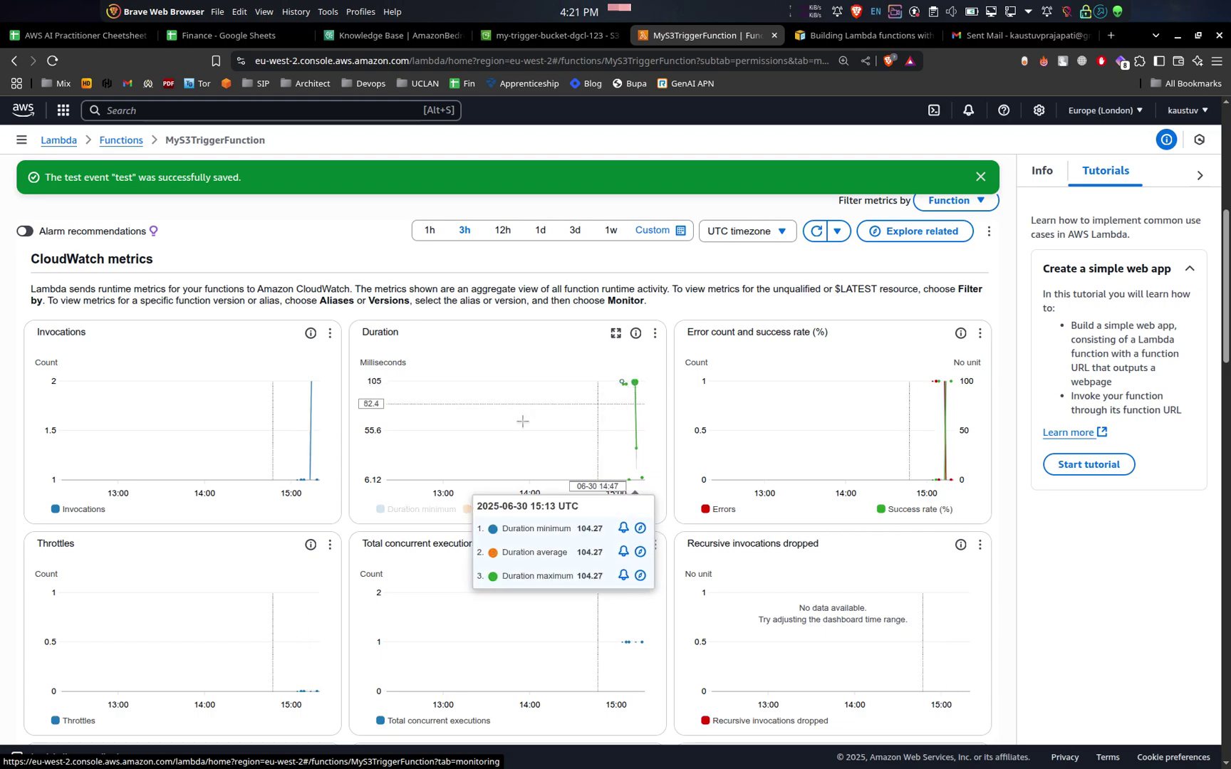
{"action": "scroll", "coordinate": [513, 347], "scroll_direction": "up", "scroll_amount": 5}
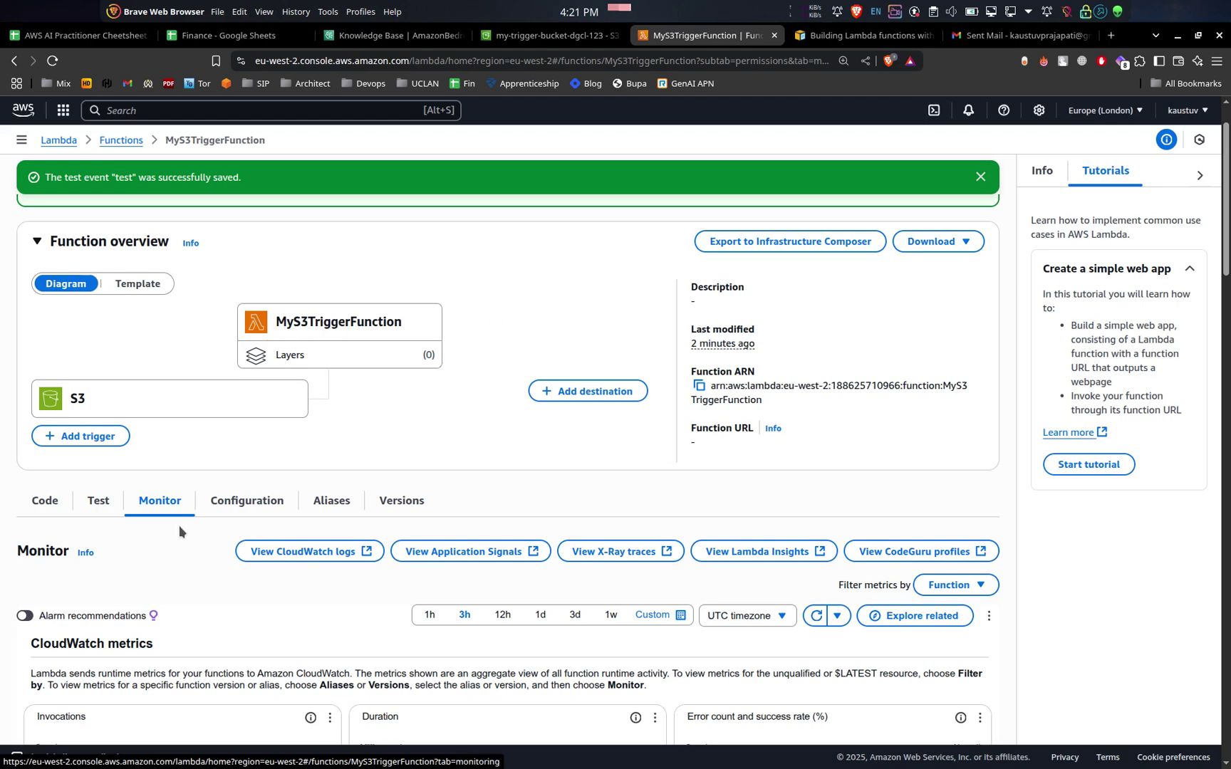
- Open MyS3TriggerFunction's CloudWatch log group and expand the START and END events in the older log stream
{"action": "left_click", "coordinate": [276, 554]}
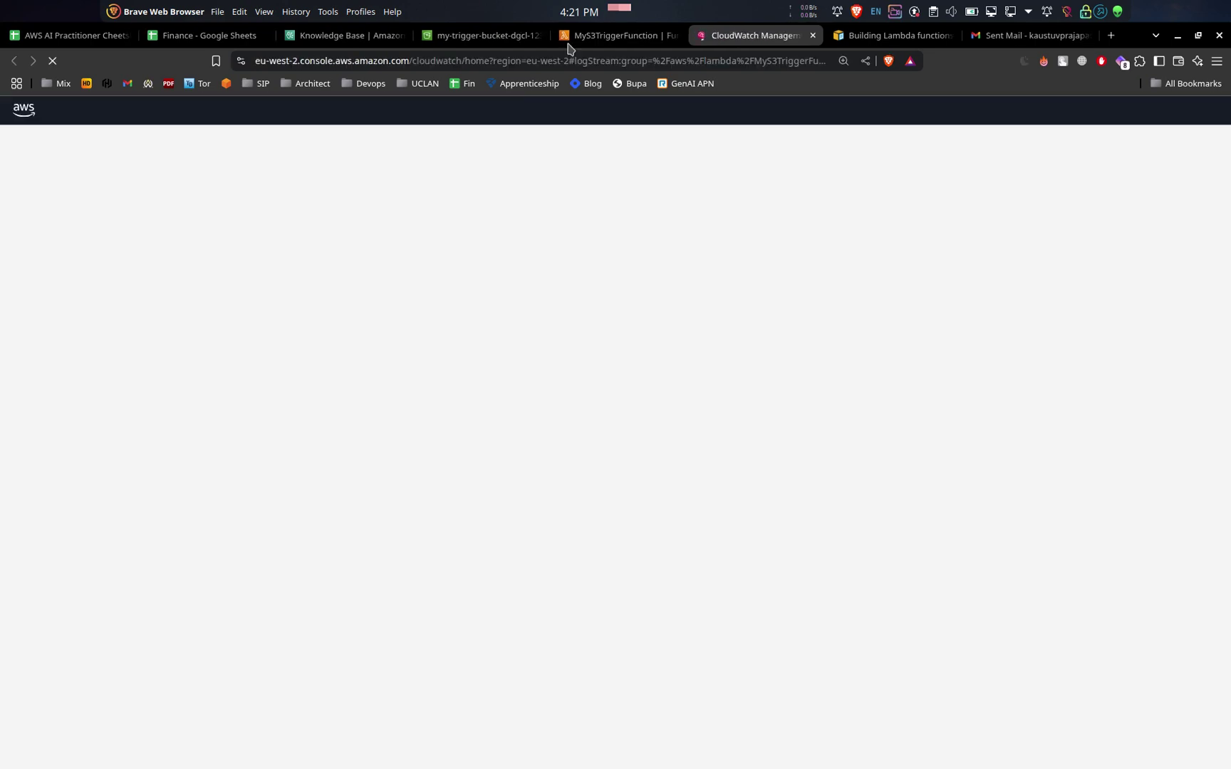
{"action": "left_click", "coordinate": [598, 32]}
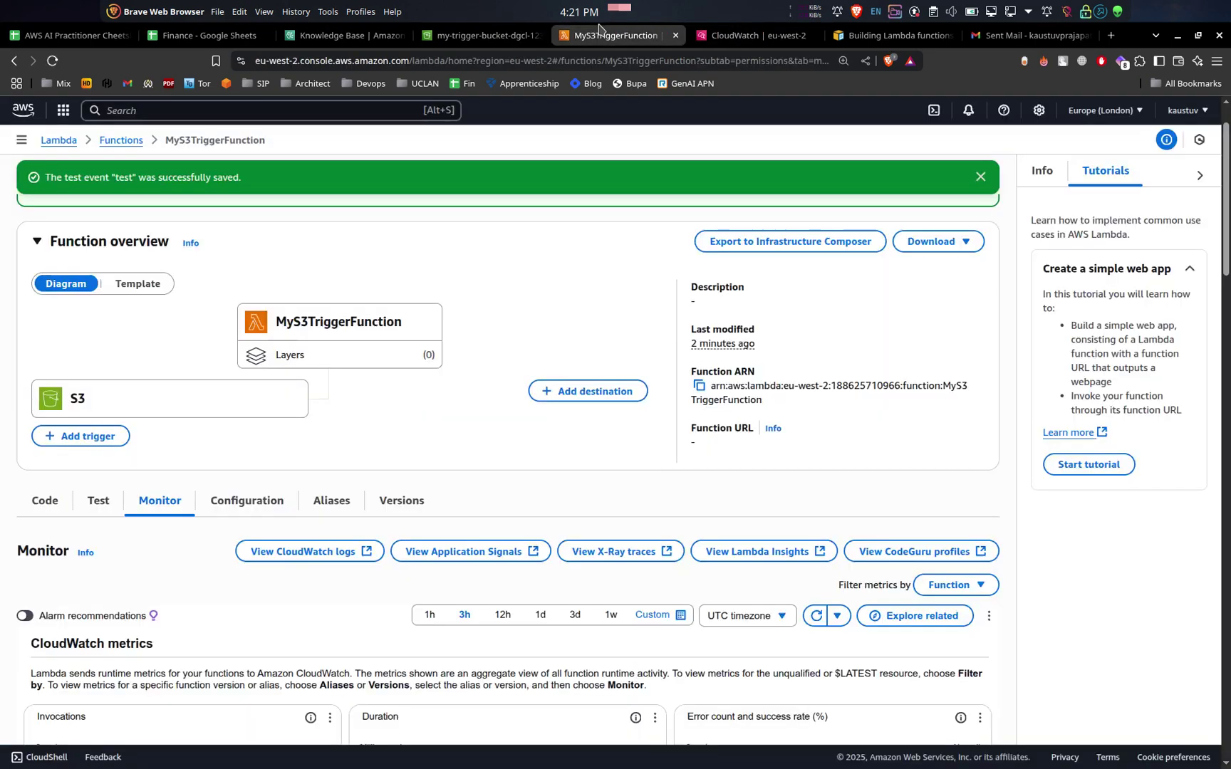
{"action": "left_click", "coordinate": [299, 552]}
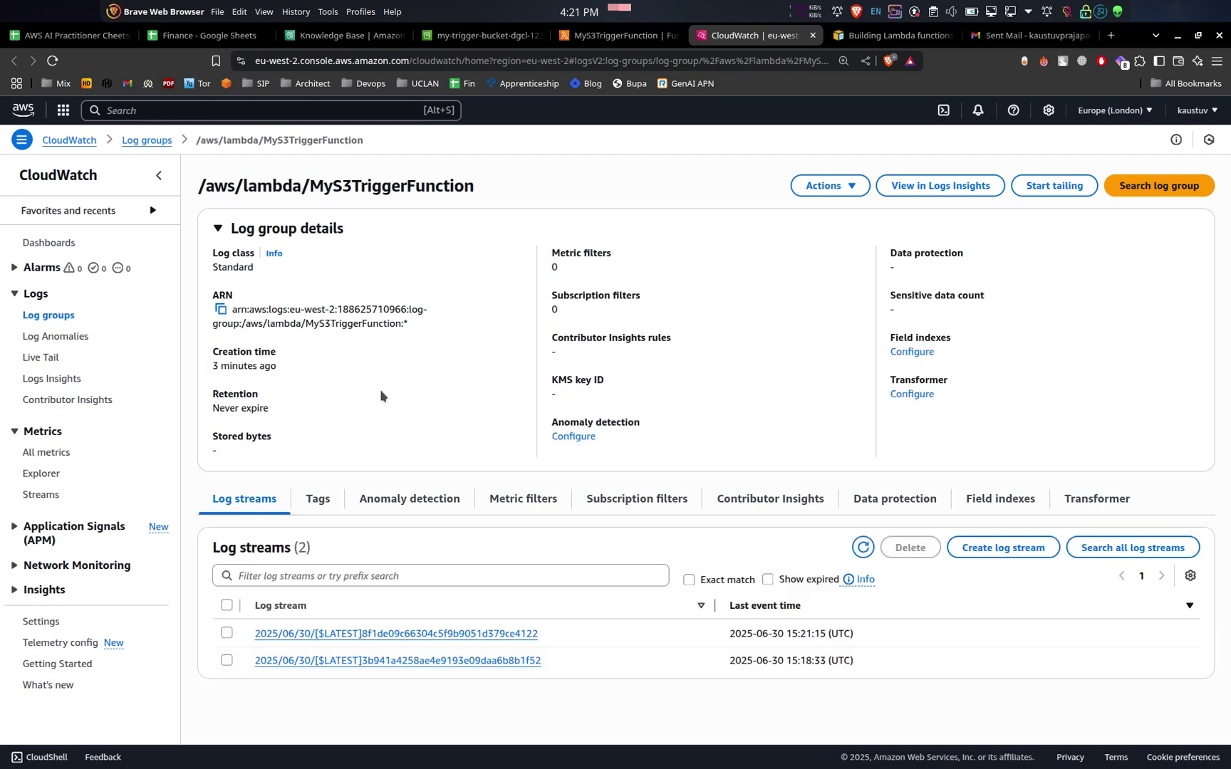
{"action": "left_click", "coordinate": [412, 663]}
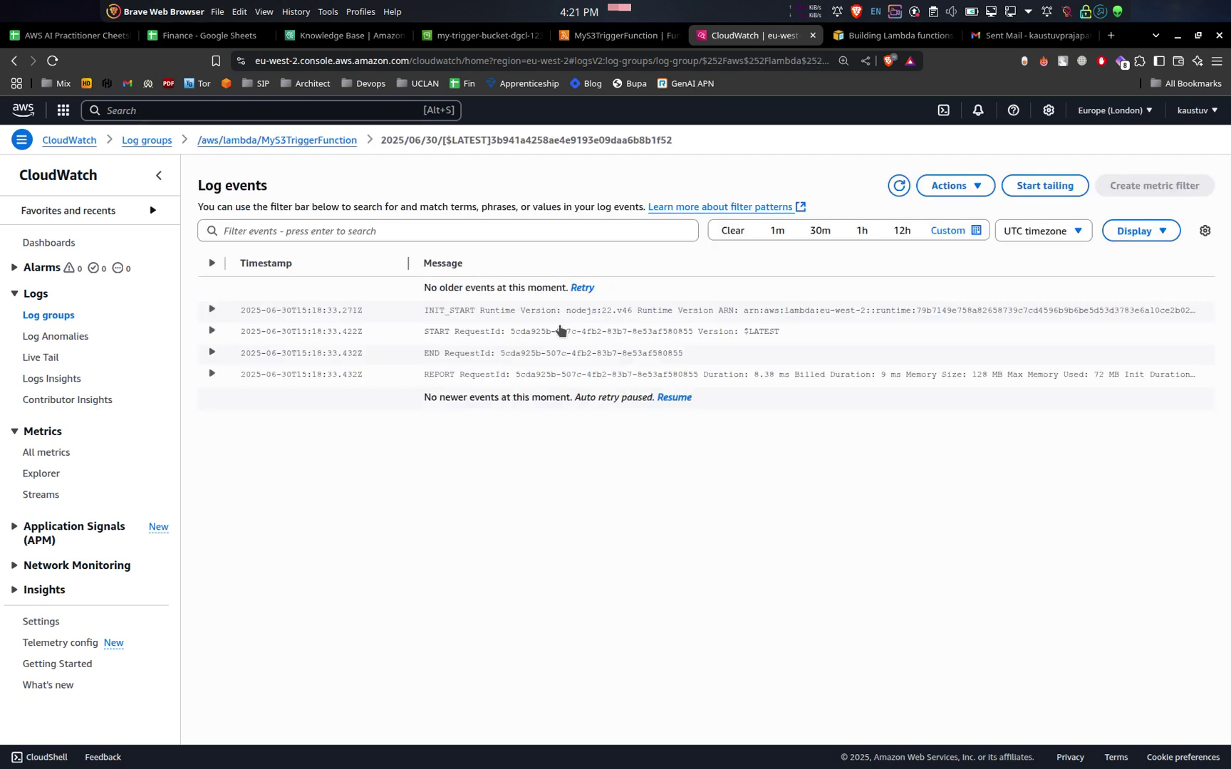
{"action": "left_click", "coordinate": [211, 331]}
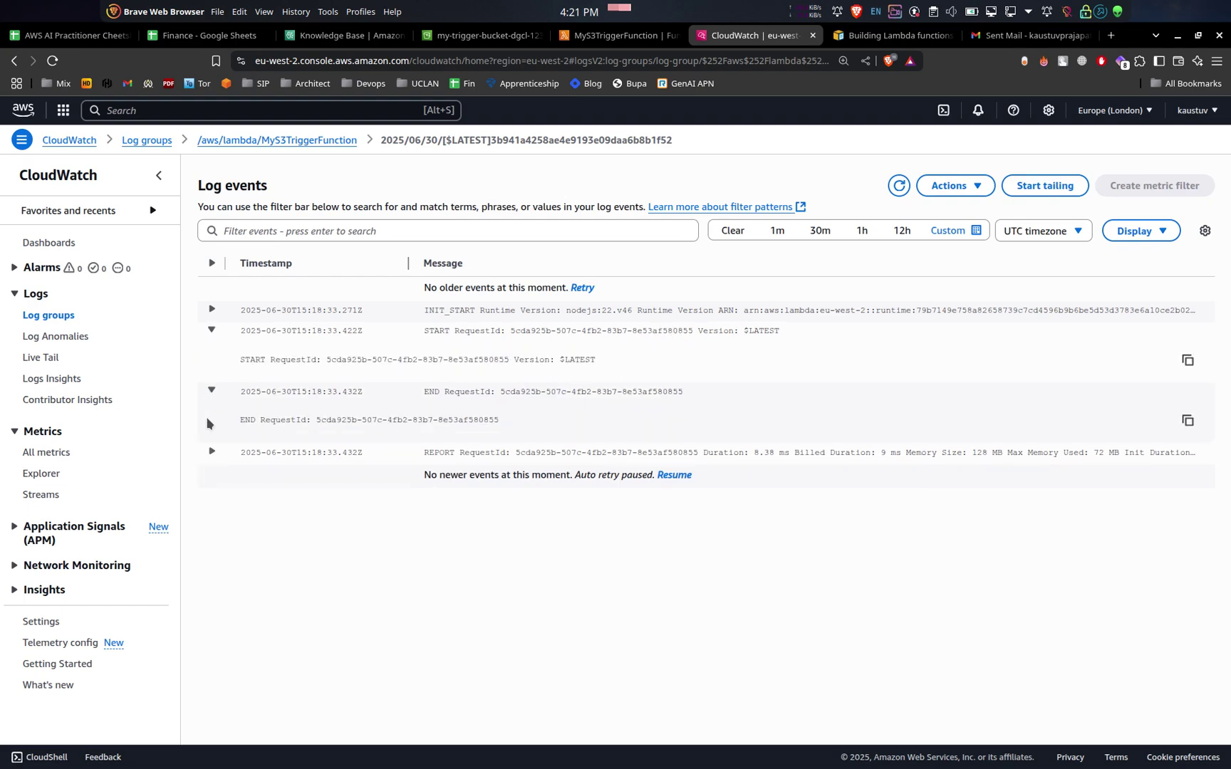
- Open the newest log stream of the function's log group and expand the uploaded bucket and file key messages
{"action": "left_click", "coordinate": [328, 141]}
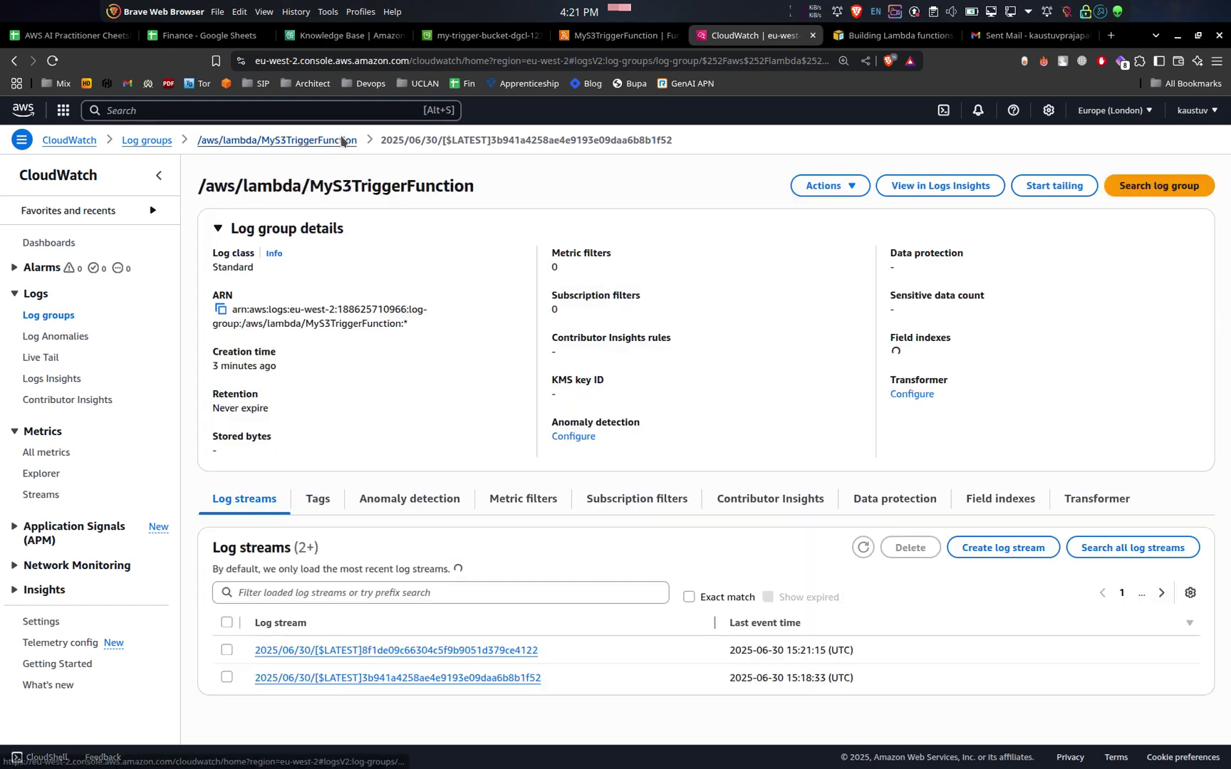
{"action": "left_click", "coordinate": [404, 634]}
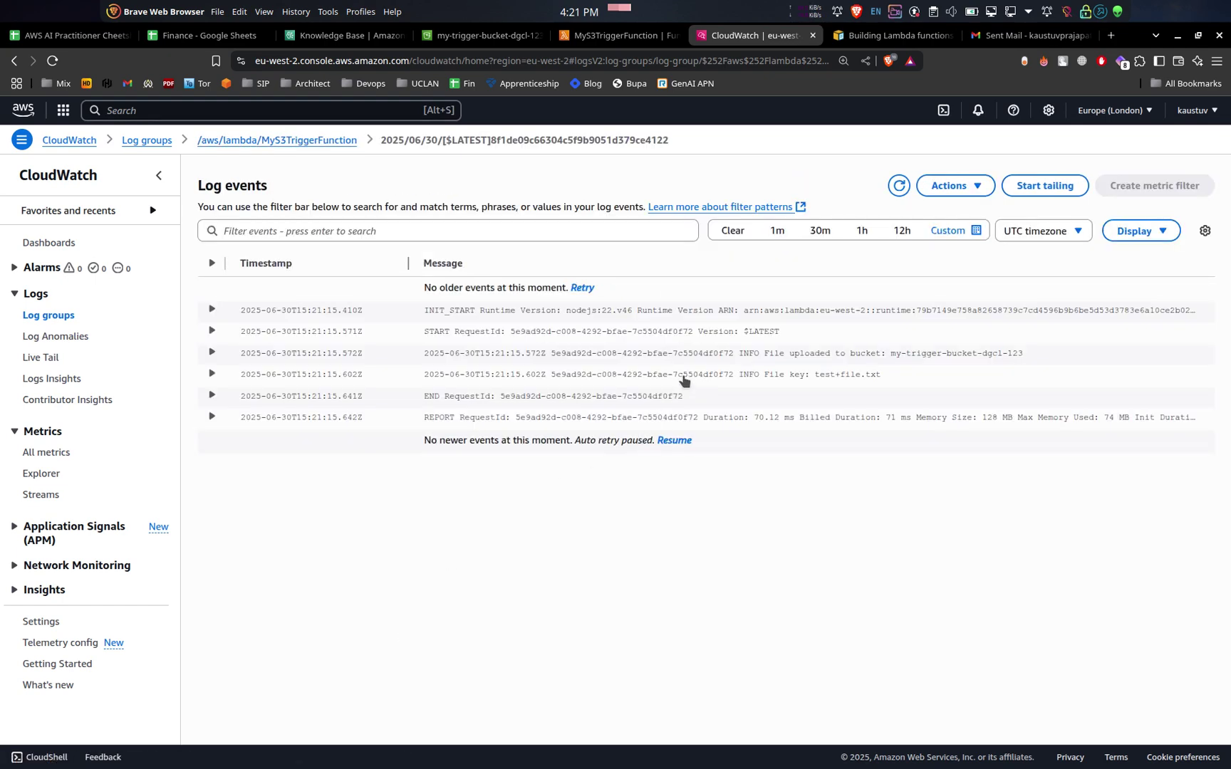
{"action": "left_click", "coordinate": [271, 352]}
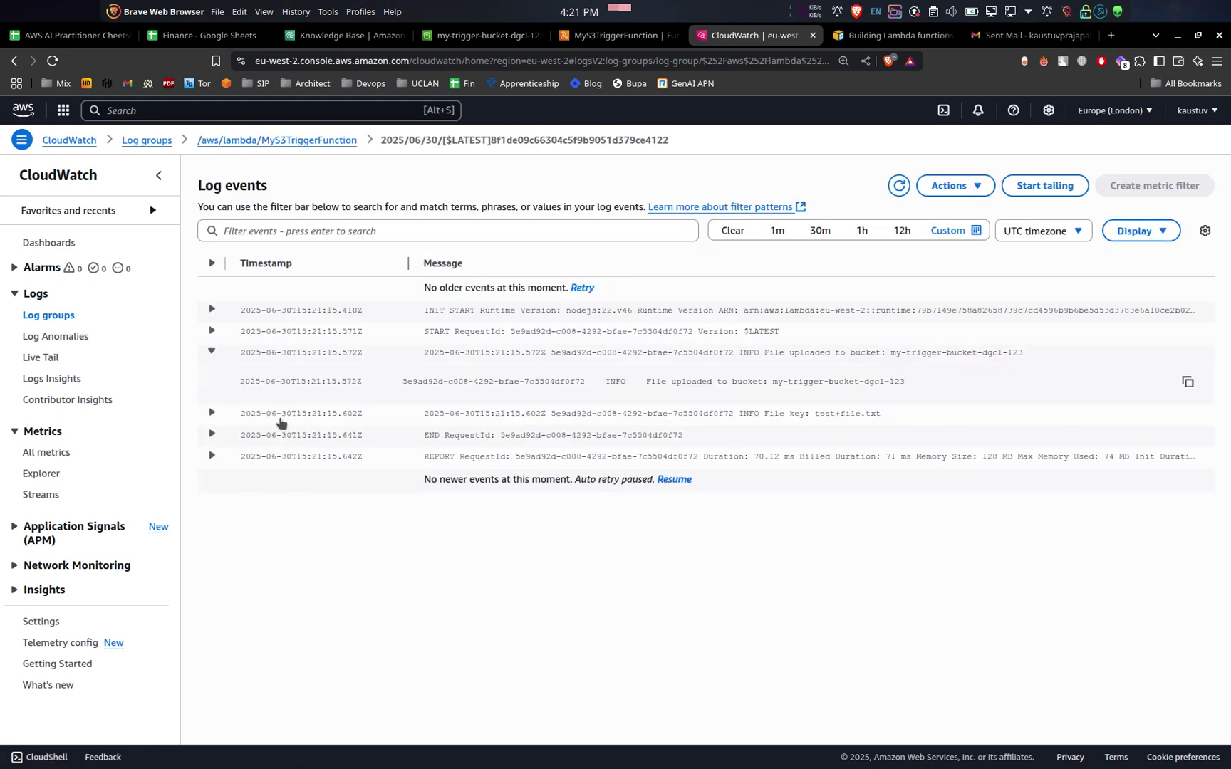
{"action": "left_click", "coordinate": [282, 421]}
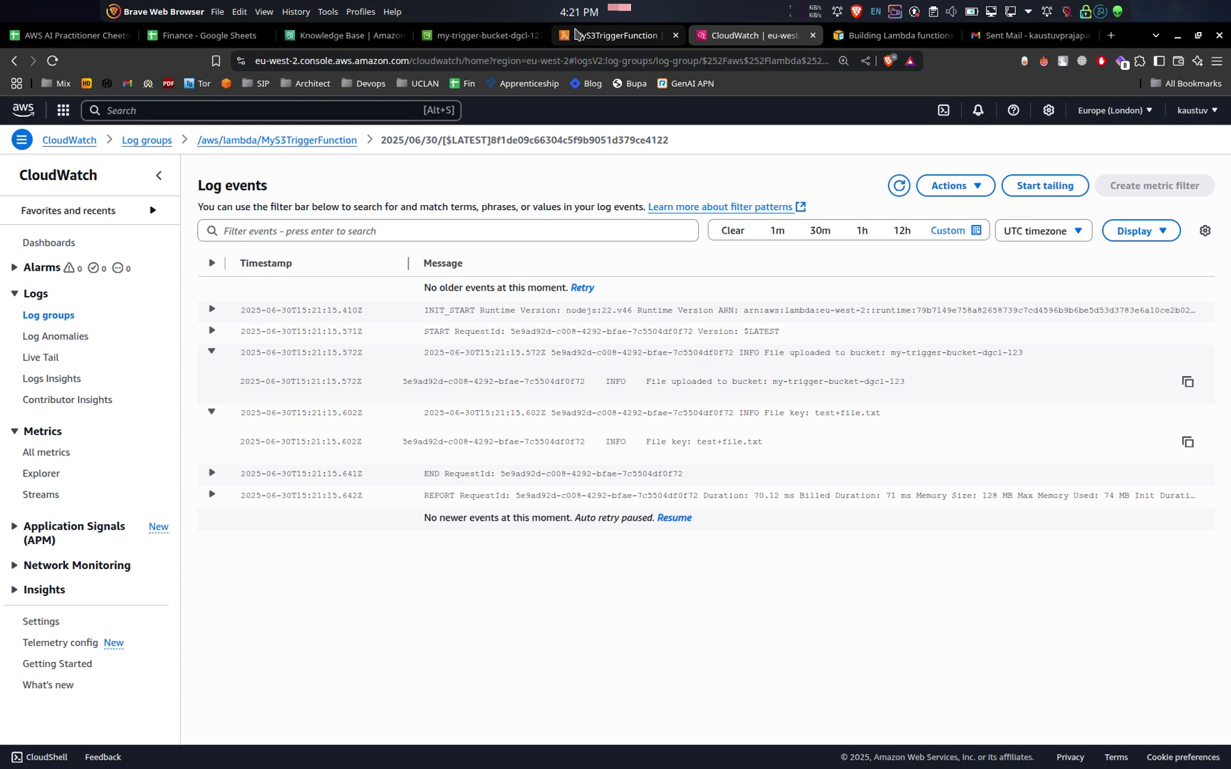
- Review the console.log statements for the bucket and file key in MyS3TriggerFunction's index.mjs code
{"action": "left_click", "coordinate": [613, 36]}
{"action": "scroll", "coordinate": [355, 477], "scroll_direction": "down", "scroll_amount": 4}
{"action": "scroll", "coordinate": [354, 477], "scroll_direction": "up", "scroll_amount": 4}
{"action": "left_click", "coordinate": [46, 347]}
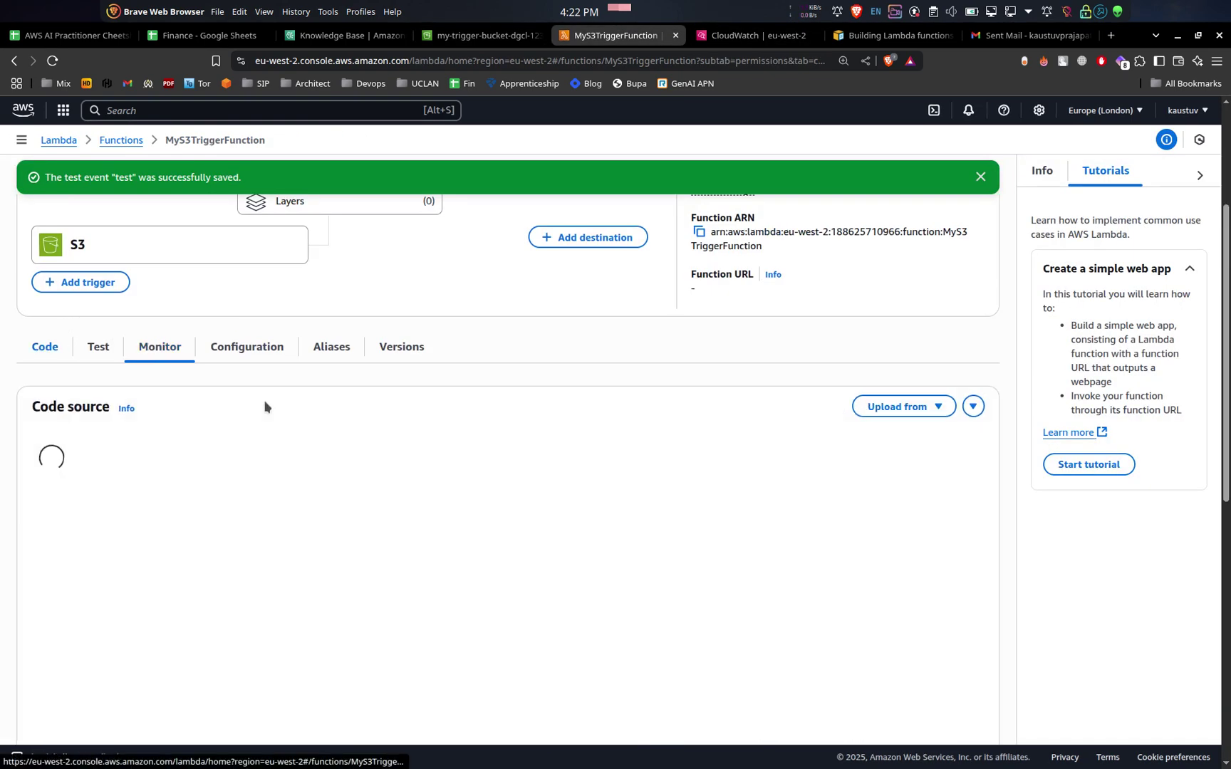
{"action": "scroll", "coordinate": [285, 417], "scroll_direction": "down", "scroll_amount": 7}
{"action": "scroll", "coordinate": [286, 417], "scroll_direction": "up", "scroll_amount": 1}
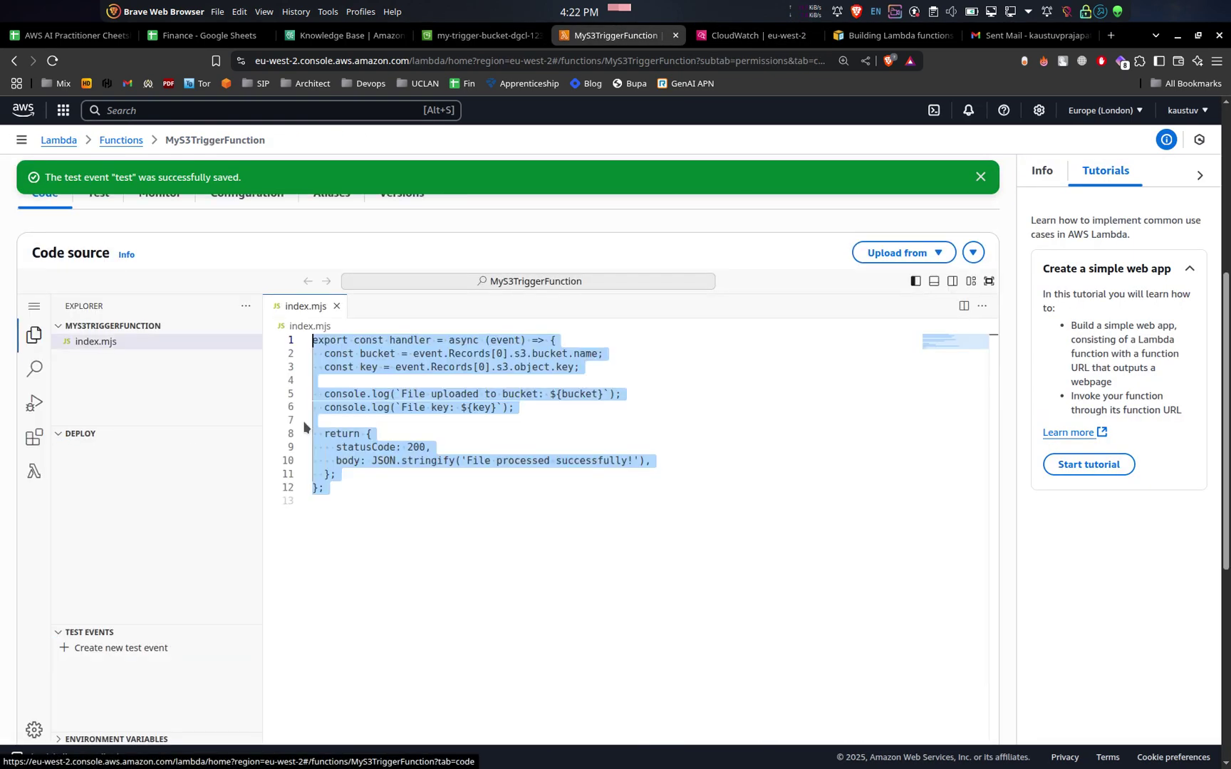
{"action": "left_click", "coordinate": [451, 394]}
{"action": "left_click_drag", "start_coordinate": [313, 380], "coordinate": [551, 395]}
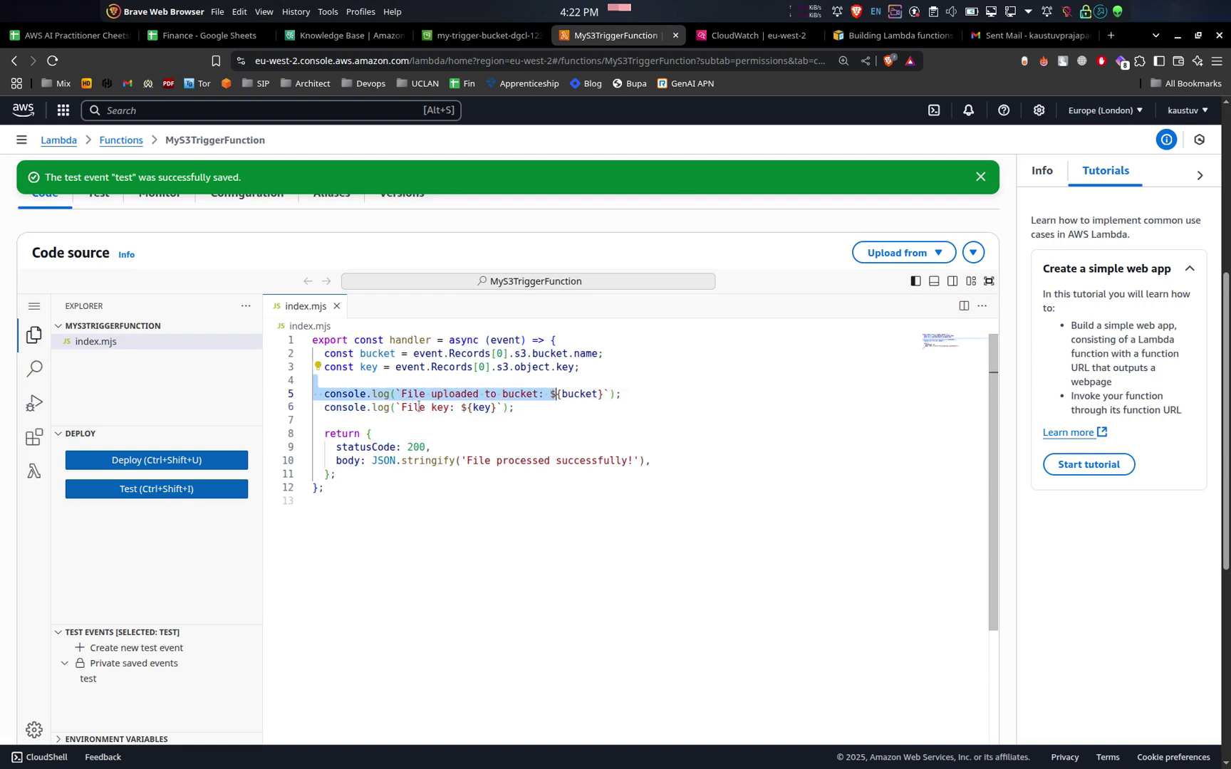
{"action": "left_click_drag", "start_coordinate": [419, 408], "coordinate": [484, 407]}
{"action": "left_click", "coordinate": [463, 410]}
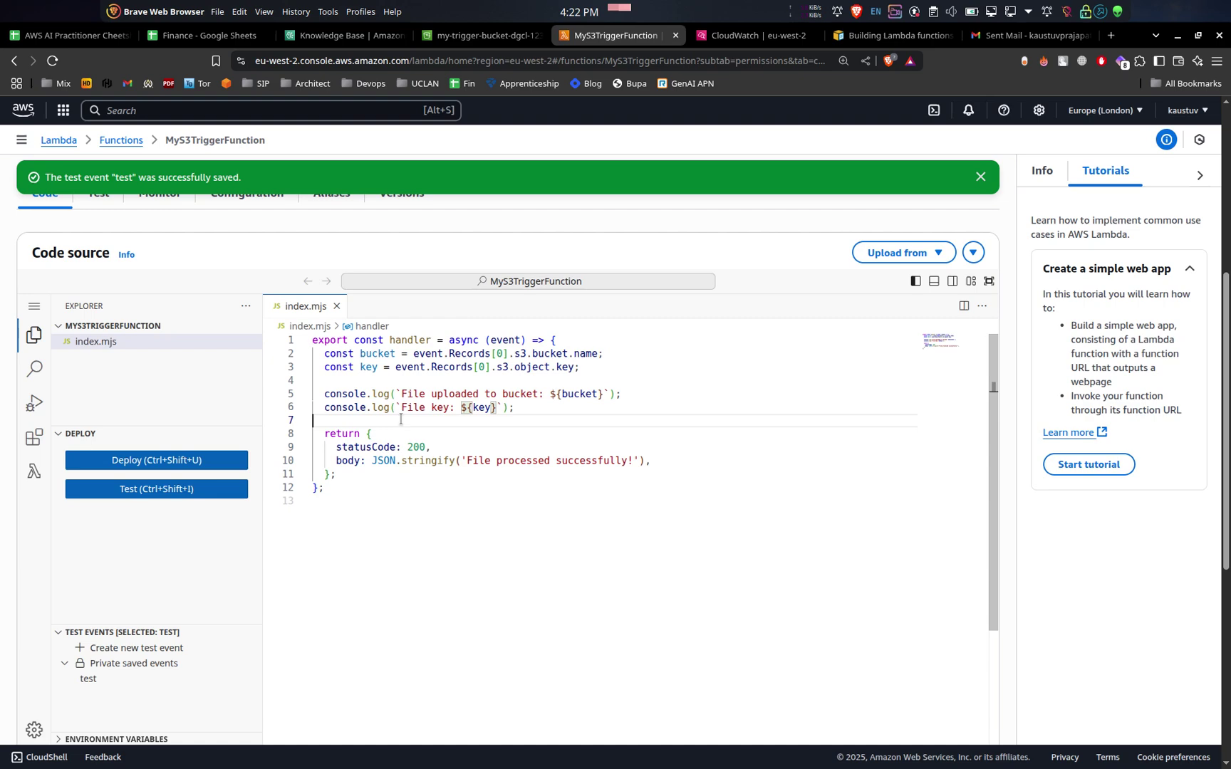
{"action": "left_click_drag", "start_coordinate": [391, 409], "coordinate": [354, 395]}
- Compare the bucket and file key messages logged in CloudWatch with the console.log lines in the function code
{"action": "left_click", "coordinate": [762, 36]}
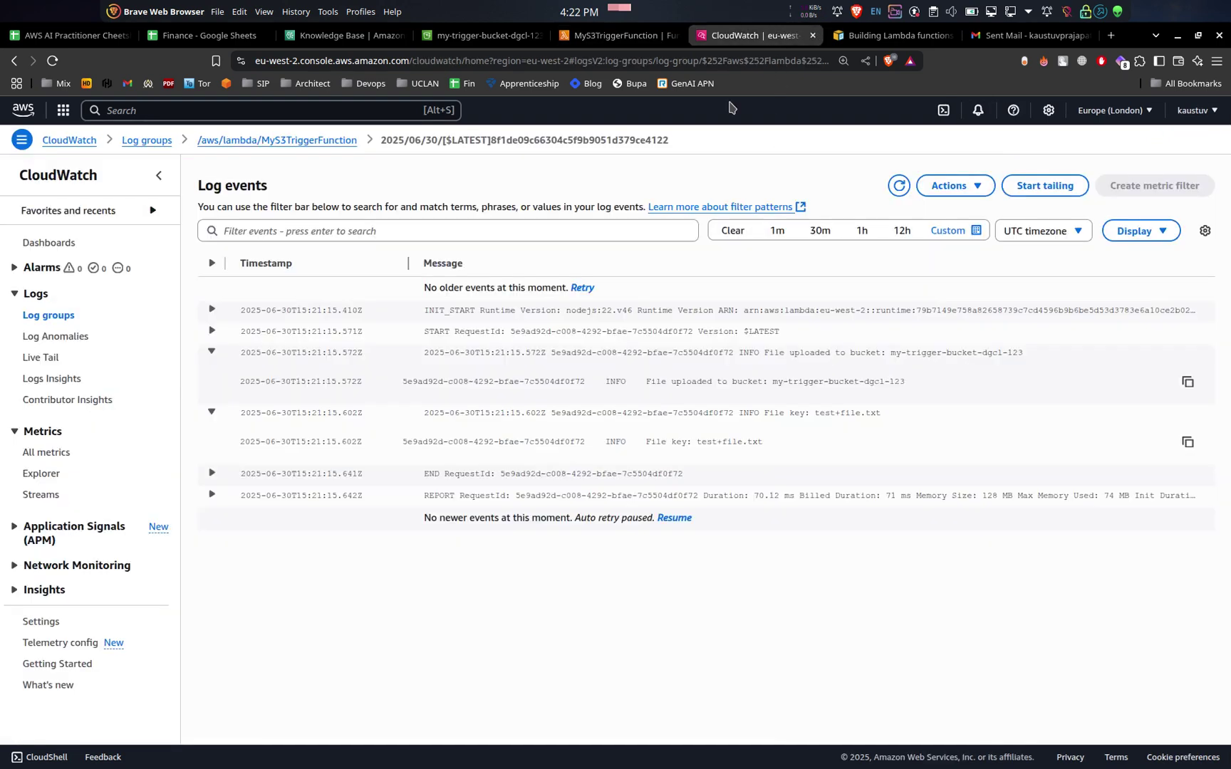
{"action": "left_click_drag", "start_coordinate": [648, 381], "coordinate": [921, 386]}
{"action": "left_click_drag", "start_coordinate": [645, 442], "coordinate": [786, 442]}
{"action": "left_click", "coordinate": [785, 443]}
{"action": "left_click", "coordinate": [620, 35]}
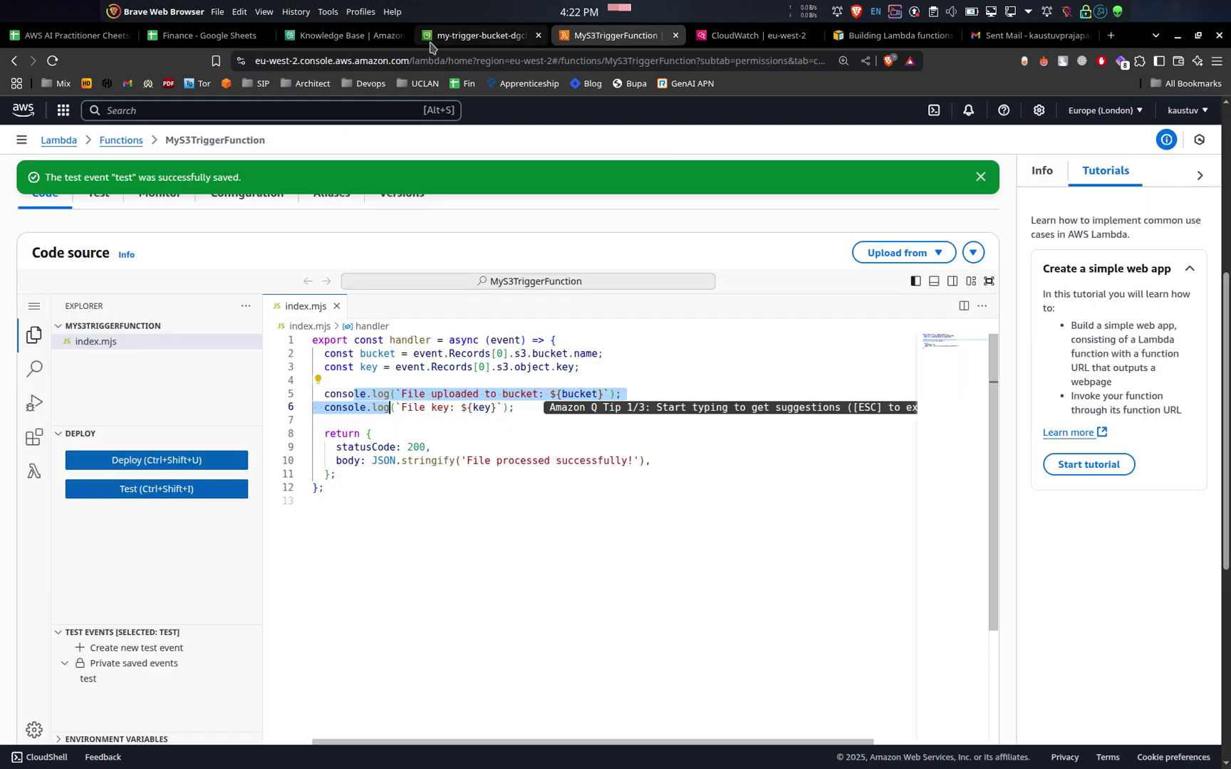
- Review the uploaded test file in my-trigger-bucket-dgcl-123 alongside the CloudWatch log events and MyS3TriggerFunction's code
{"action": "left_click", "coordinate": [452, 39]}
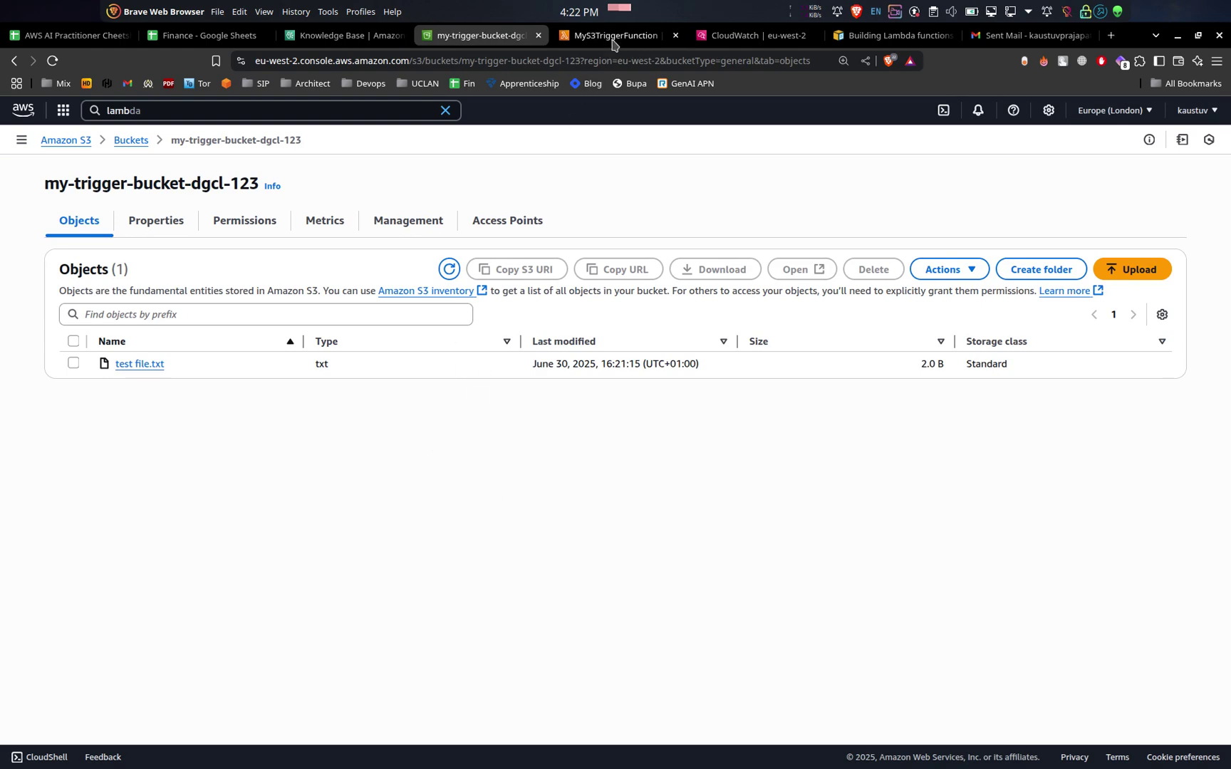
{"action": "left_click", "coordinate": [749, 37]}
{"action": "left_click", "coordinate": [608, 37]}
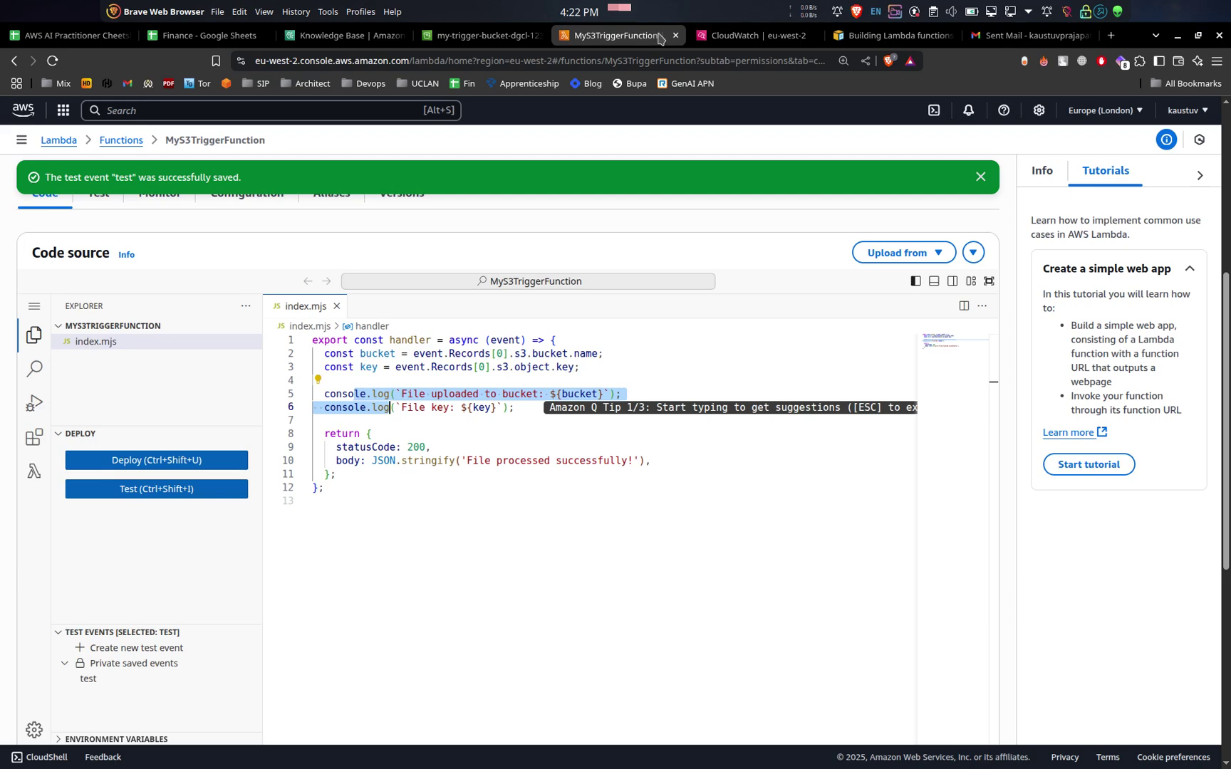
{"action": "left_click", "coordinate": [737, 40]}
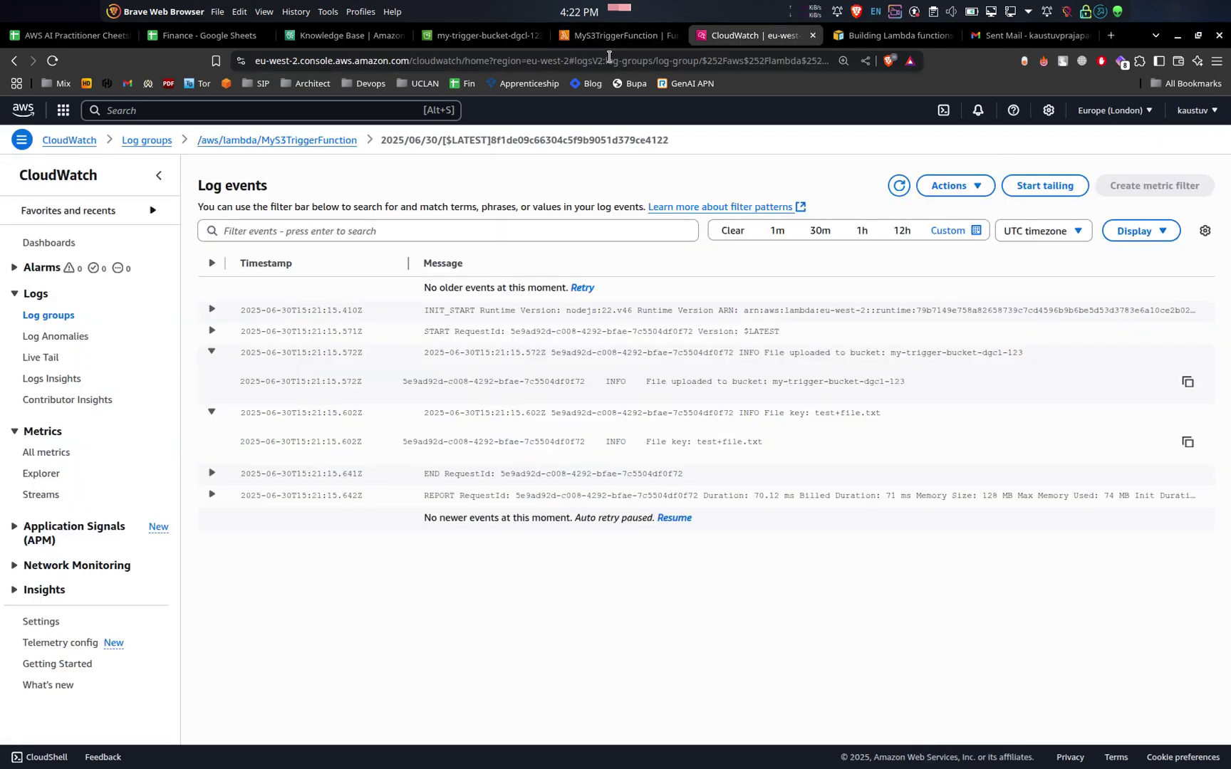
{"action": "left_click", "coordinate": [639, 41]}
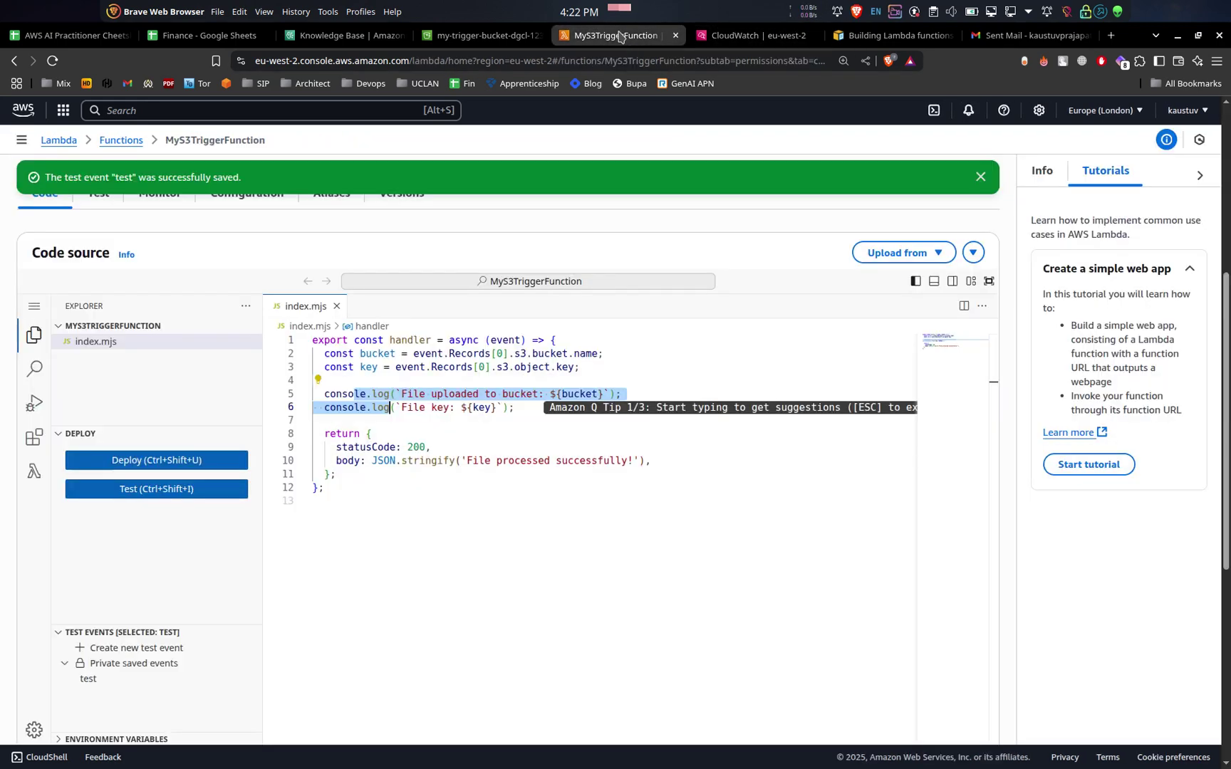
{"action": "key", "text": "alt+Tab"}
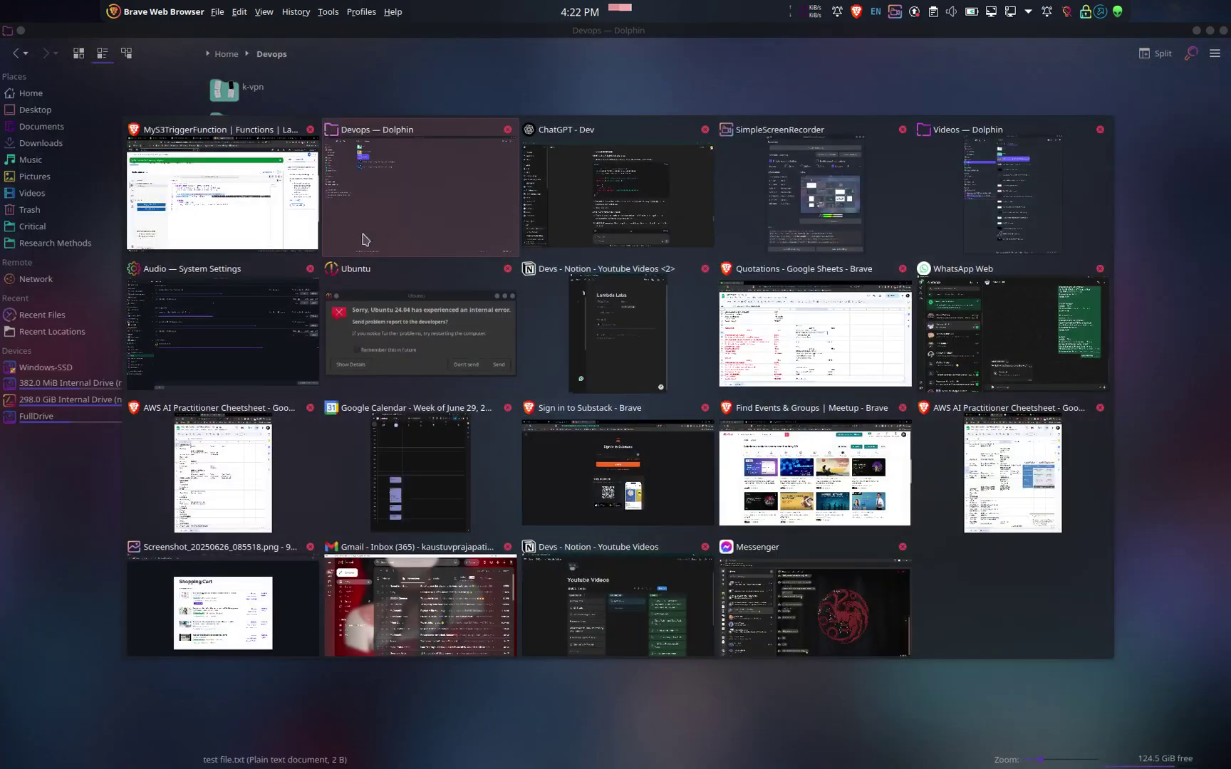
{"action": "left_click", "coordinate": [780, 198]}
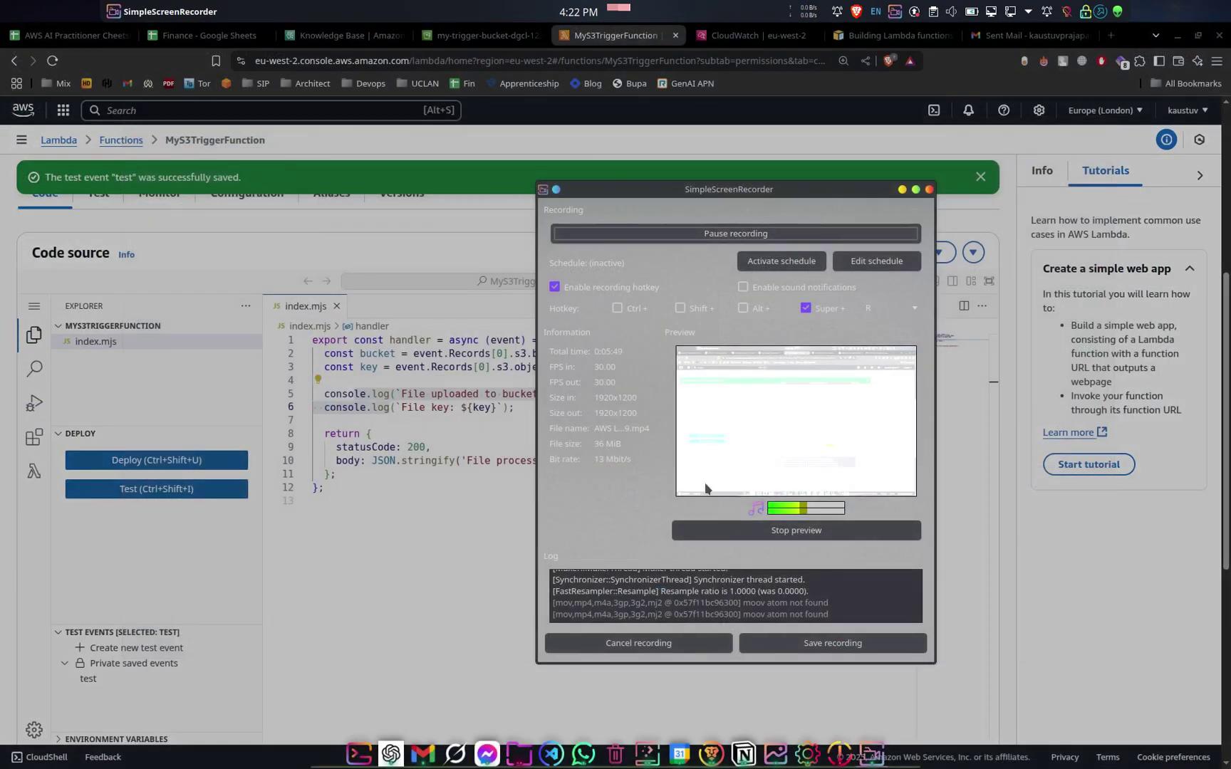